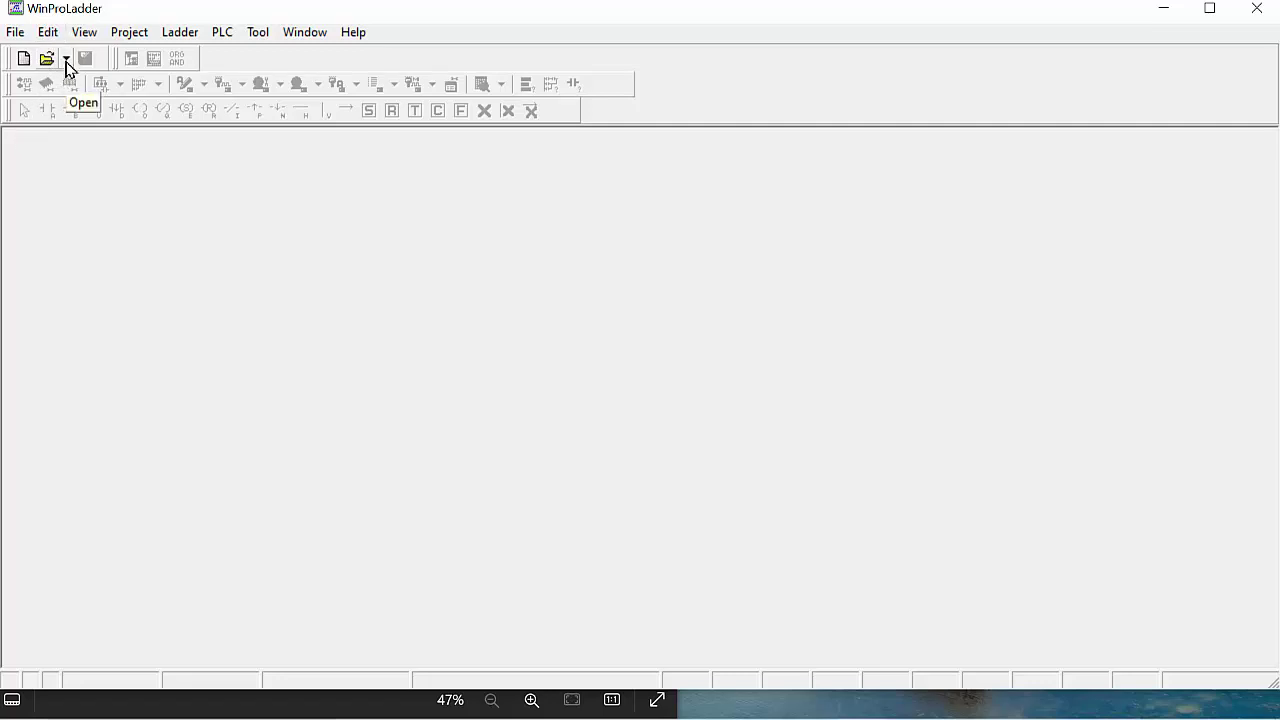
Start a new project and name it "set rest command".
{"action": "left_click", "coordinate": [15, 32]}
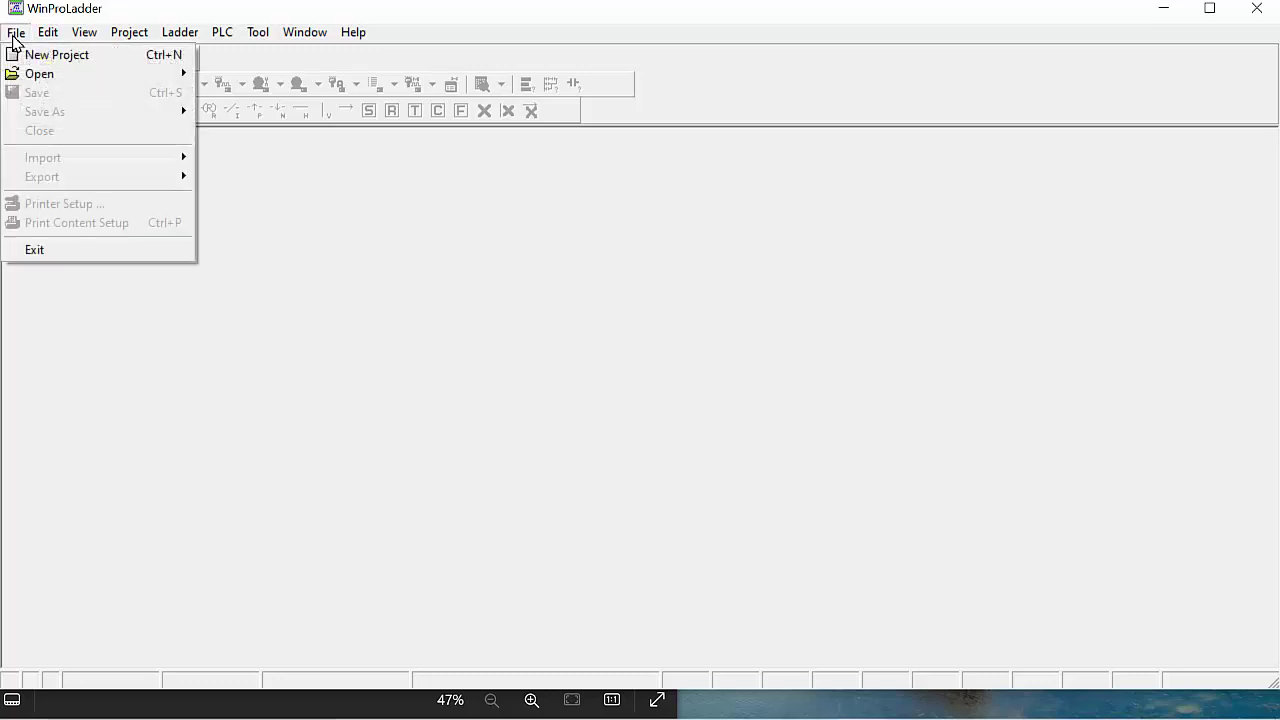
{"action": "left_click", "coordinate": [72, 63]}
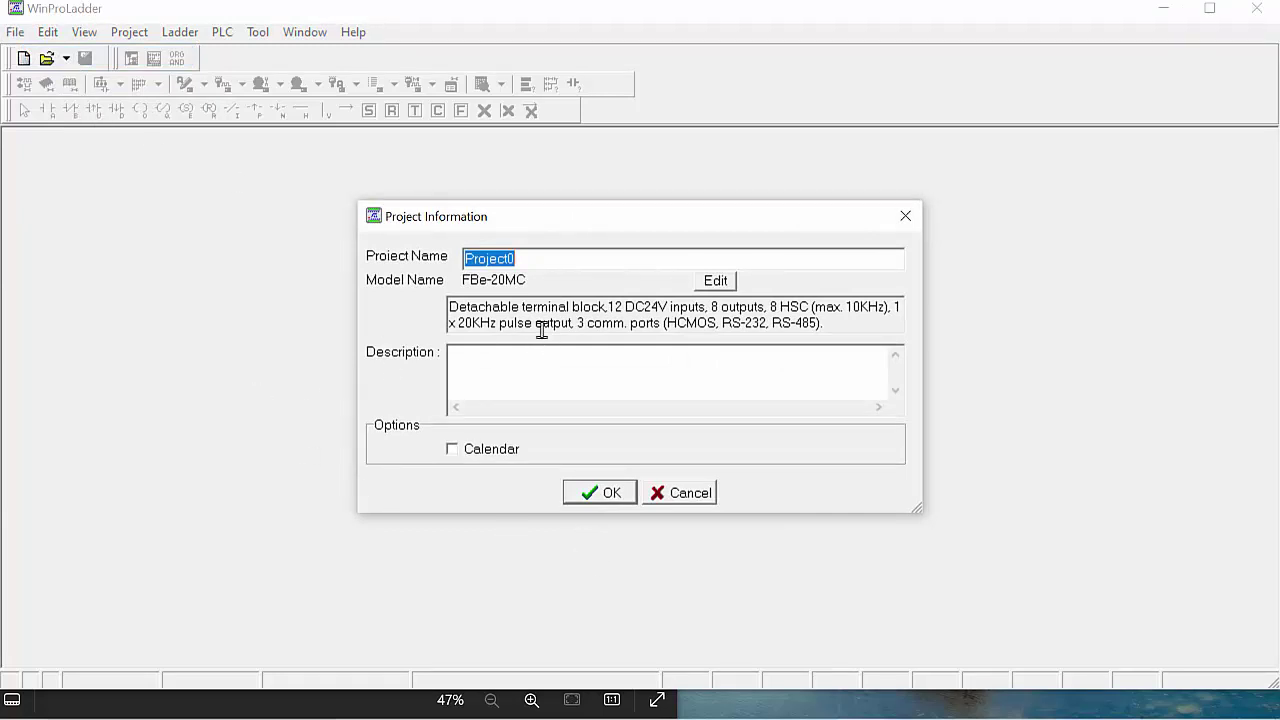
{"action": "left_click", "coordinate": [525, 258]}
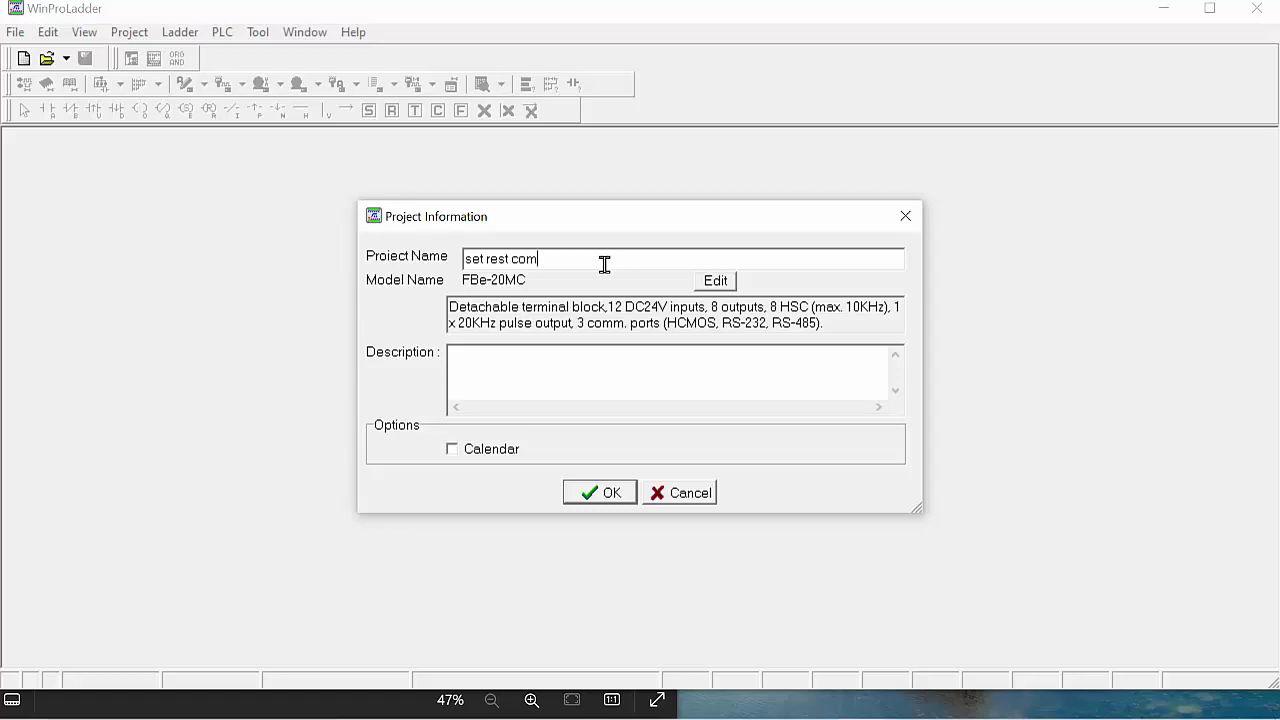
{"action": "type", "text": "mand"}
Set the PLC model to series FBs-, 44 points, type MN, and create the project.
{"action": "left_click", "coordinate": [720, 281]}
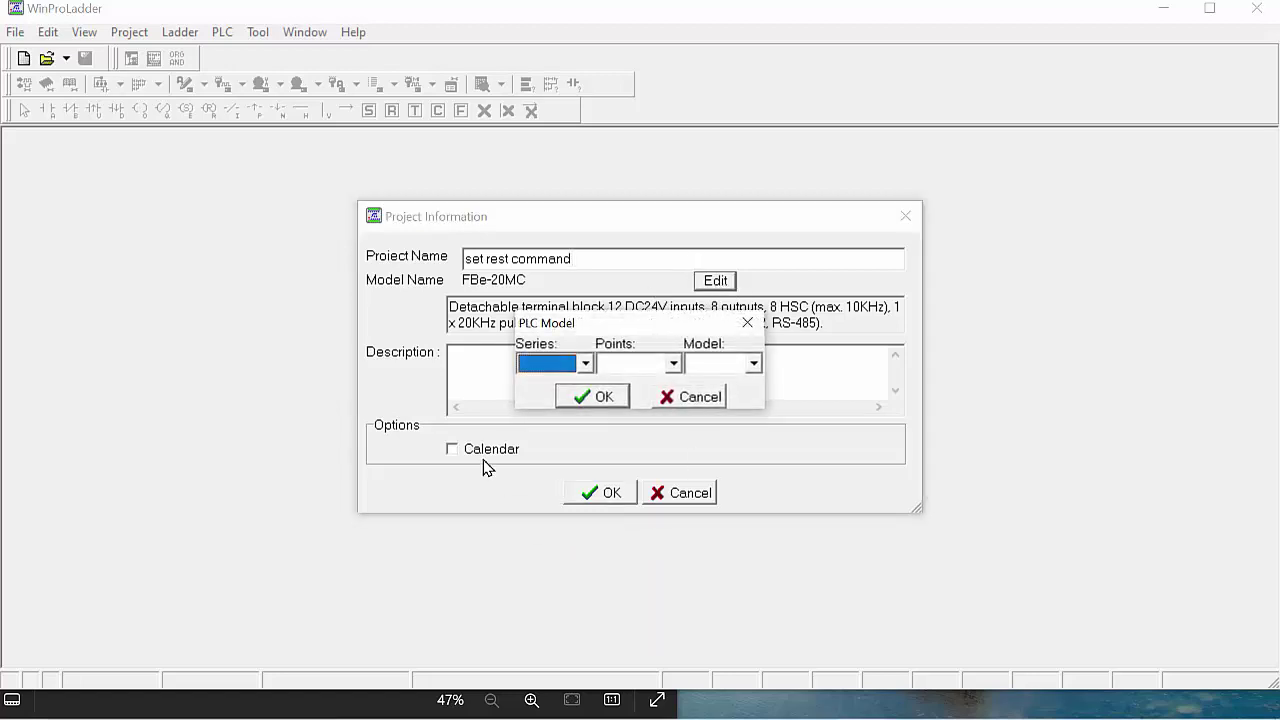
{"action": "left_click", "coordinate": [586, 364]}
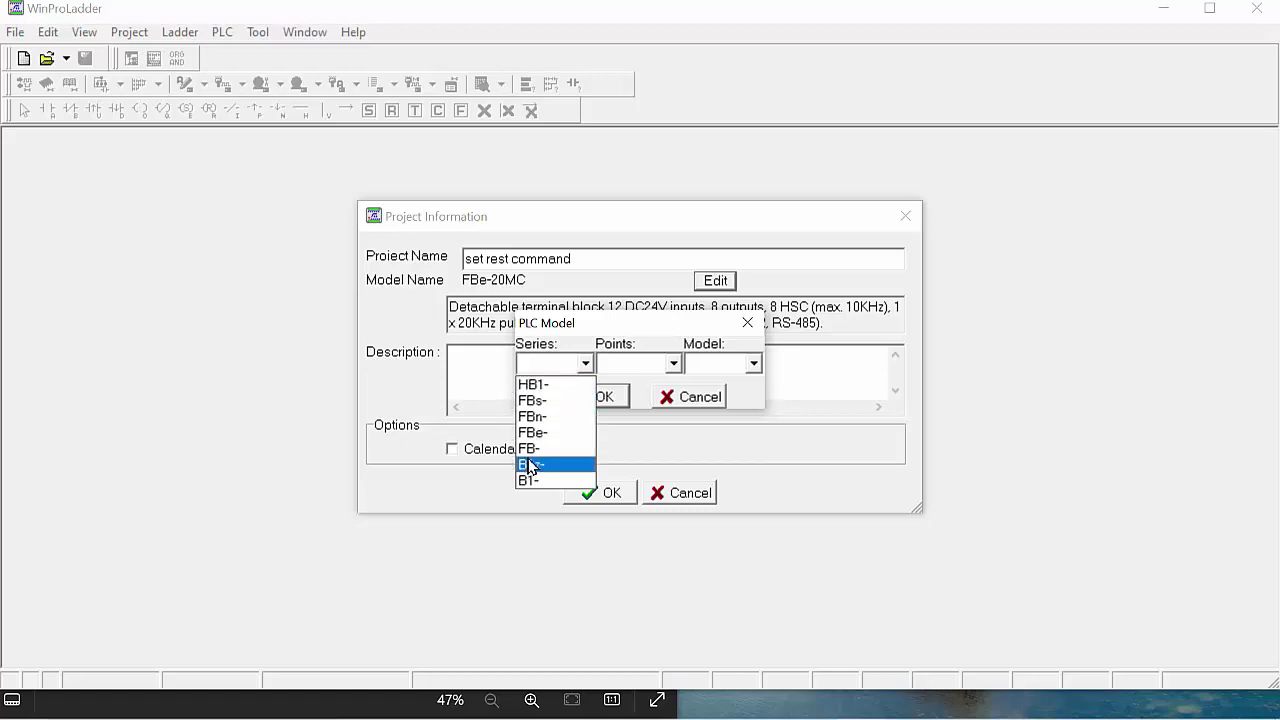
{"action": "left_click", "coordinate": [543, 402]}
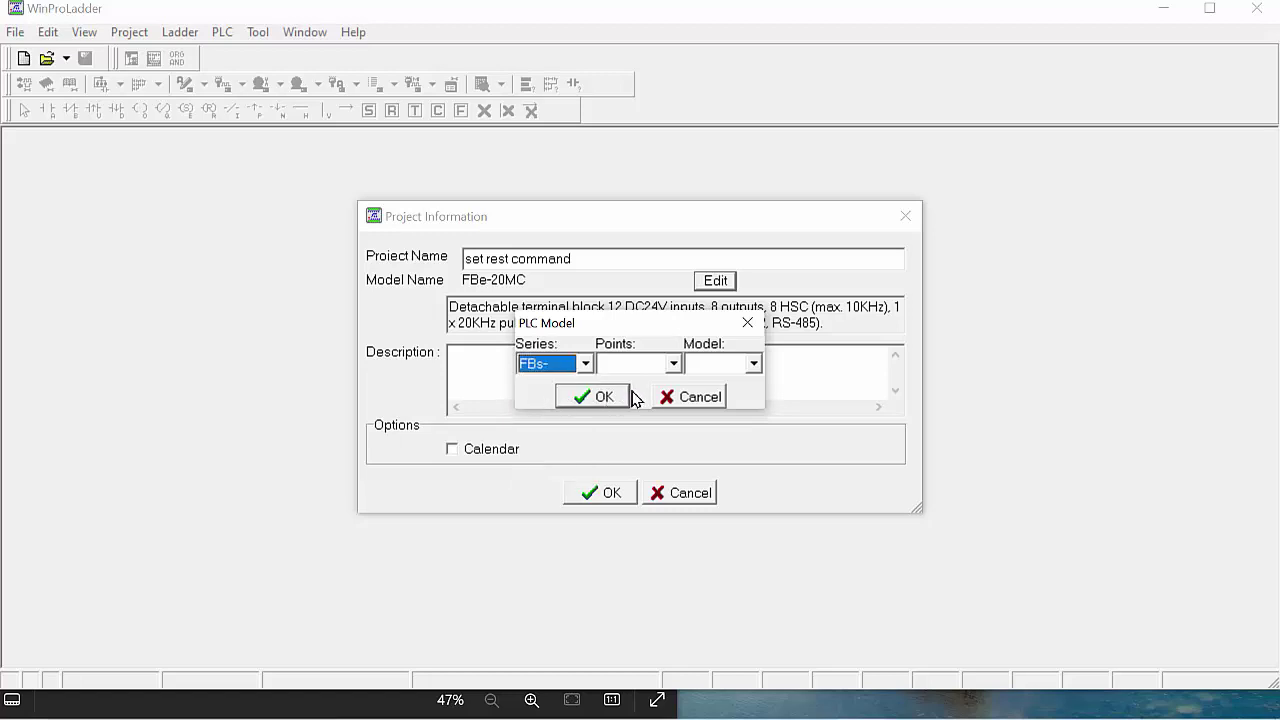
{"action": "left_click", "coordinate": [674, 365]}
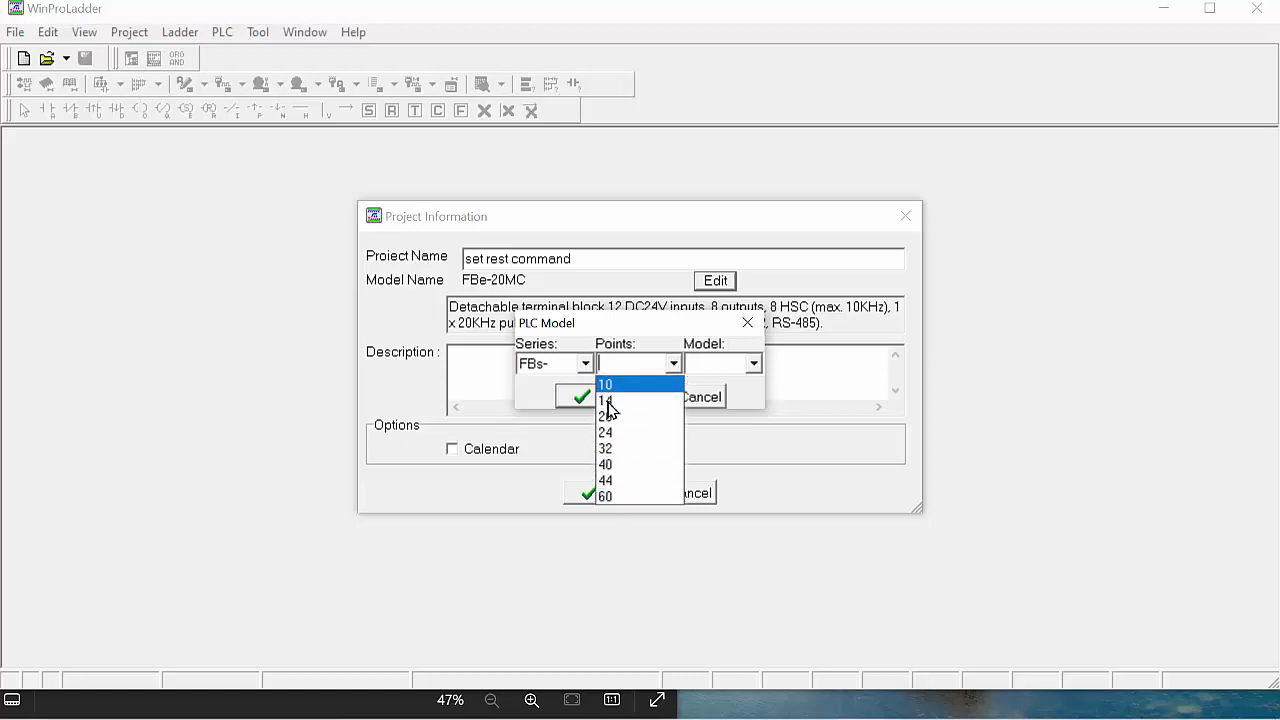
{"action": "left_click", "coordinate": [608, 481]}
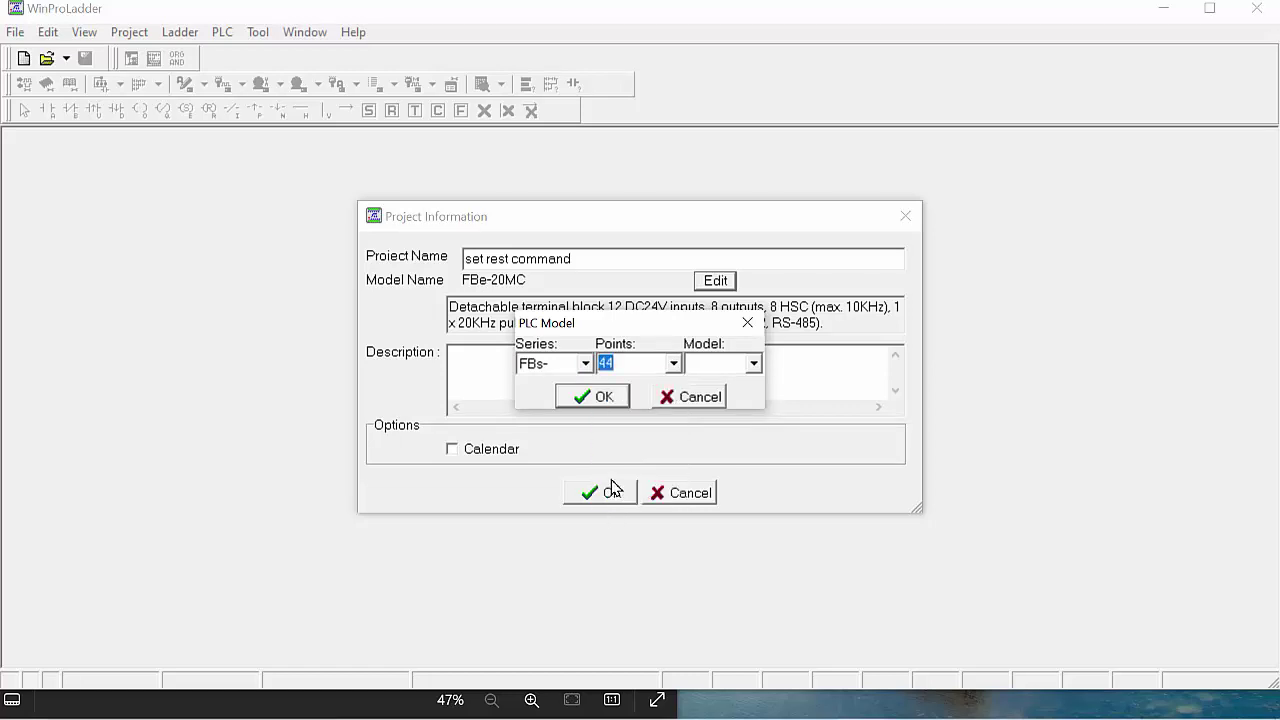
{"action": "key", "text": "Tab"}
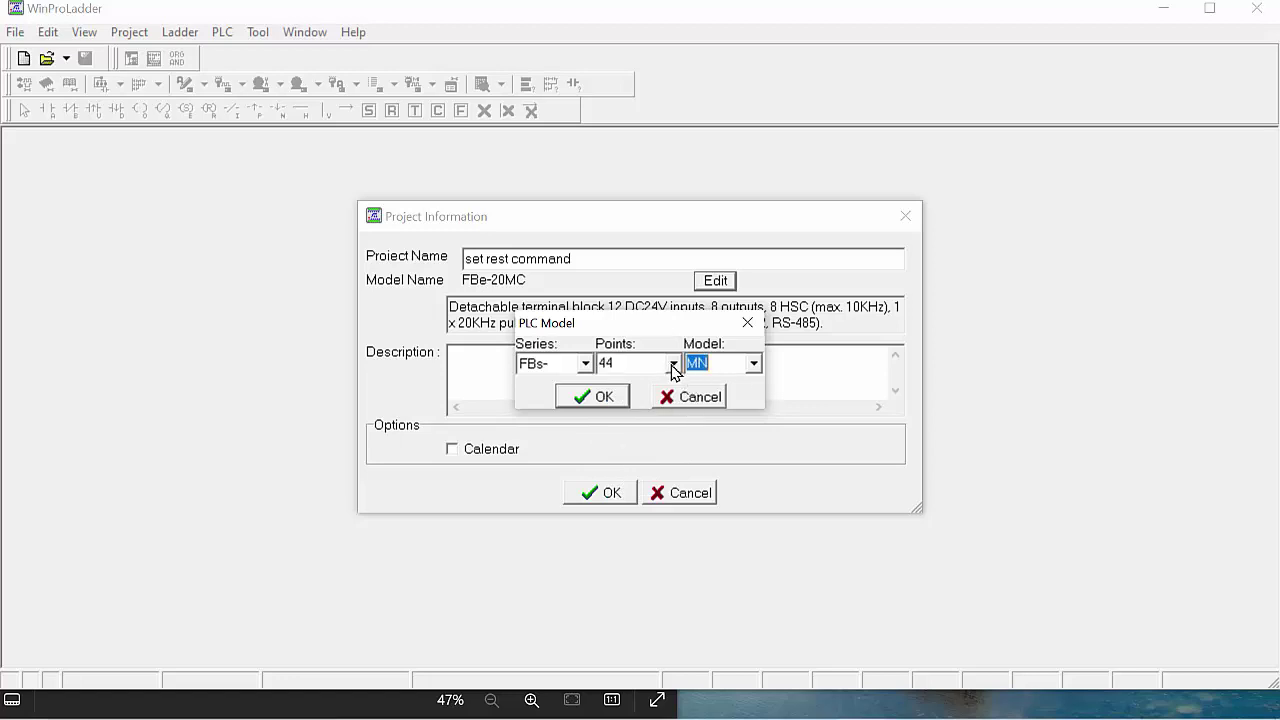
{"action": "left_click", "coordinate": [674, 366]}
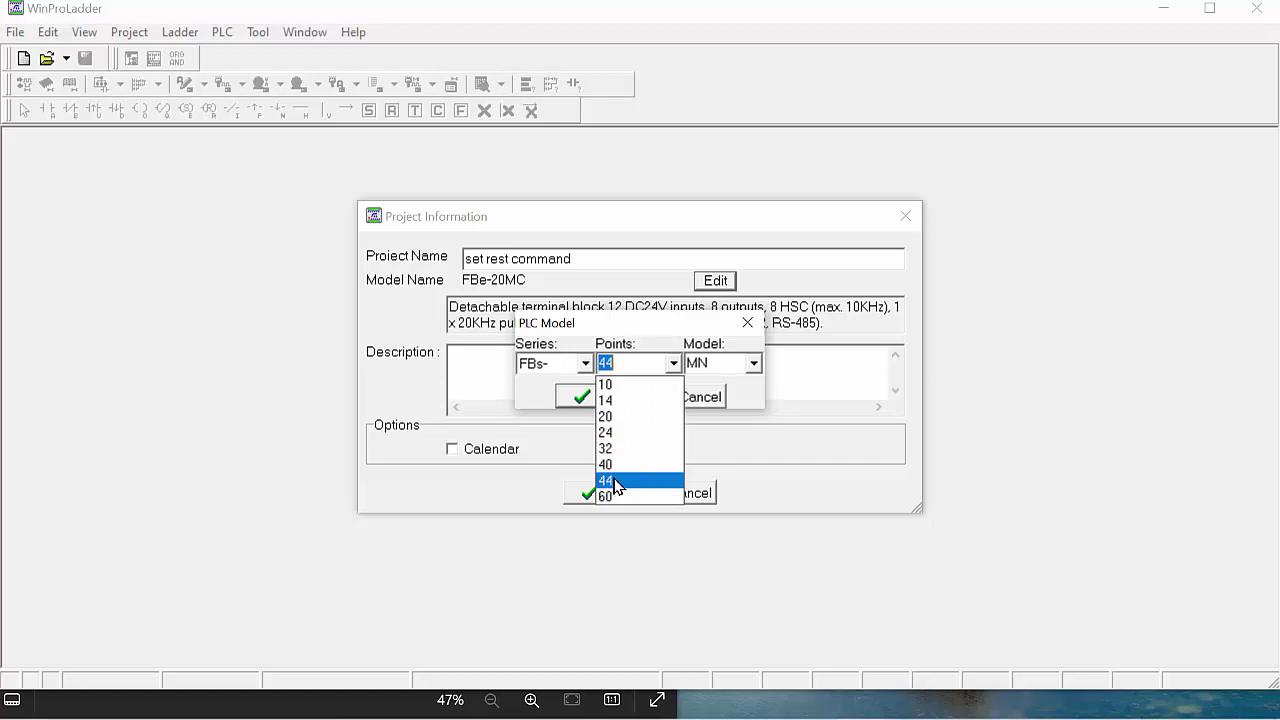
{"action": "left_click", "coordinate": [750, 366]}
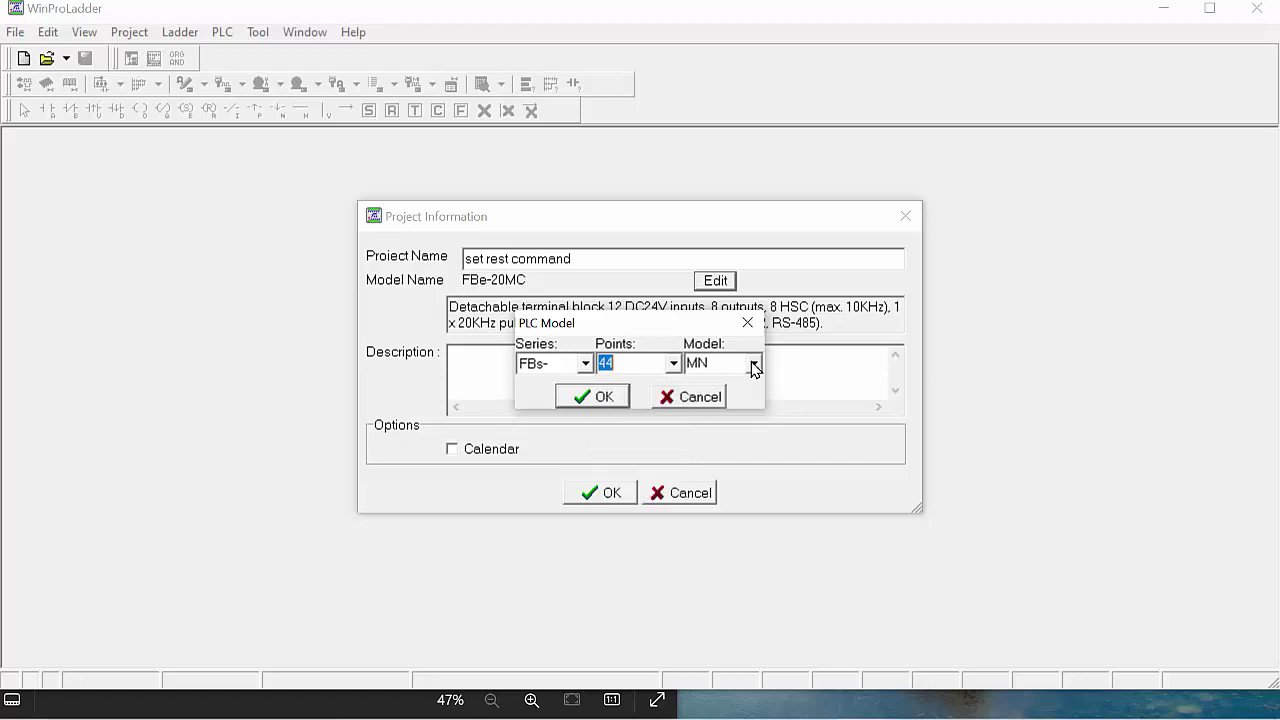
{"action": "left_click", "coordinate": [592, 397]}
{"action": "left_click", "coordinate": [484, 358]}
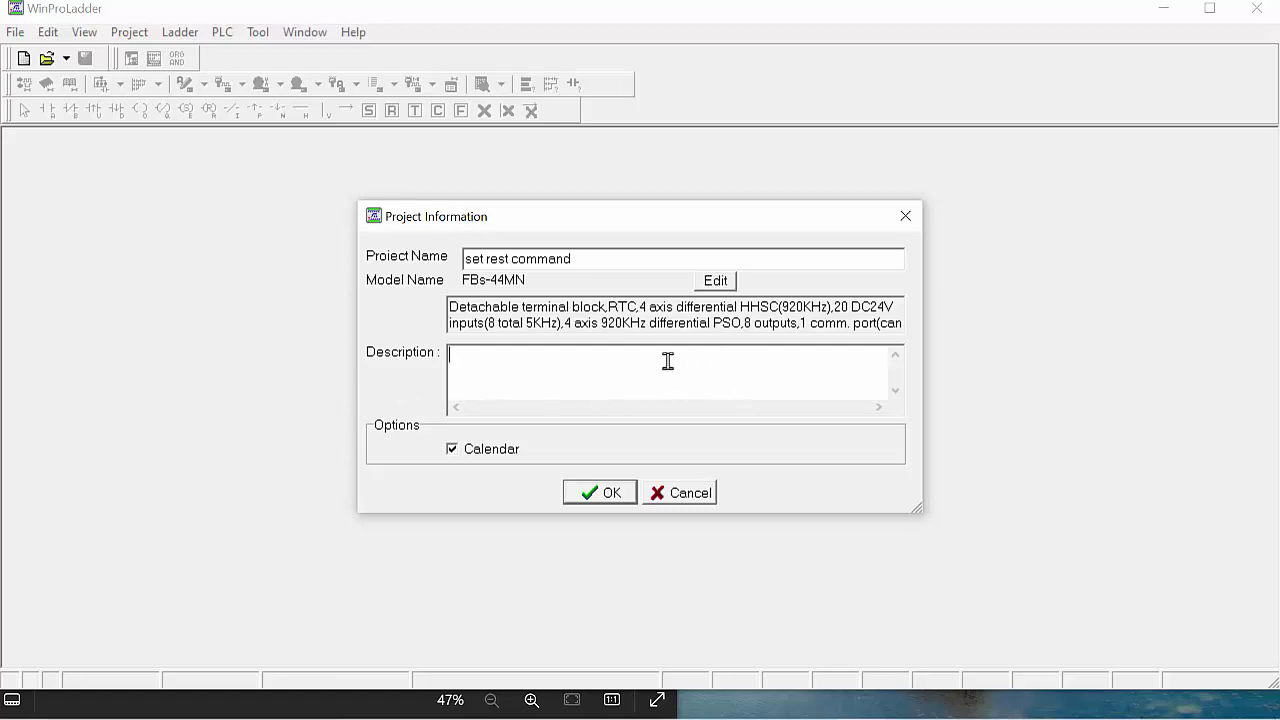
{"action": "left_click", "coordinate": [605, 497]}
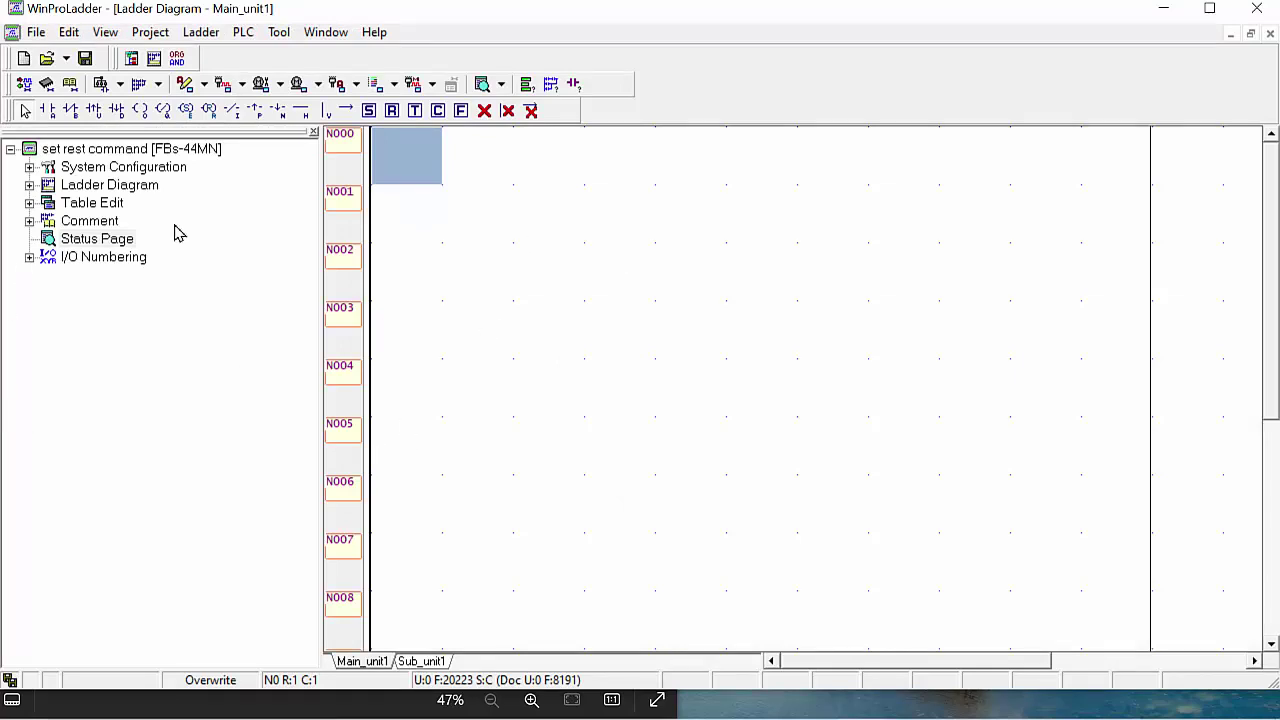
Build network N000 with a normally open contact M0 driving a set coil Y10.
{"action": "left_click", "coordinate": [47, 110]}
{"action": "left_click", "coordinate": [418, 182]}
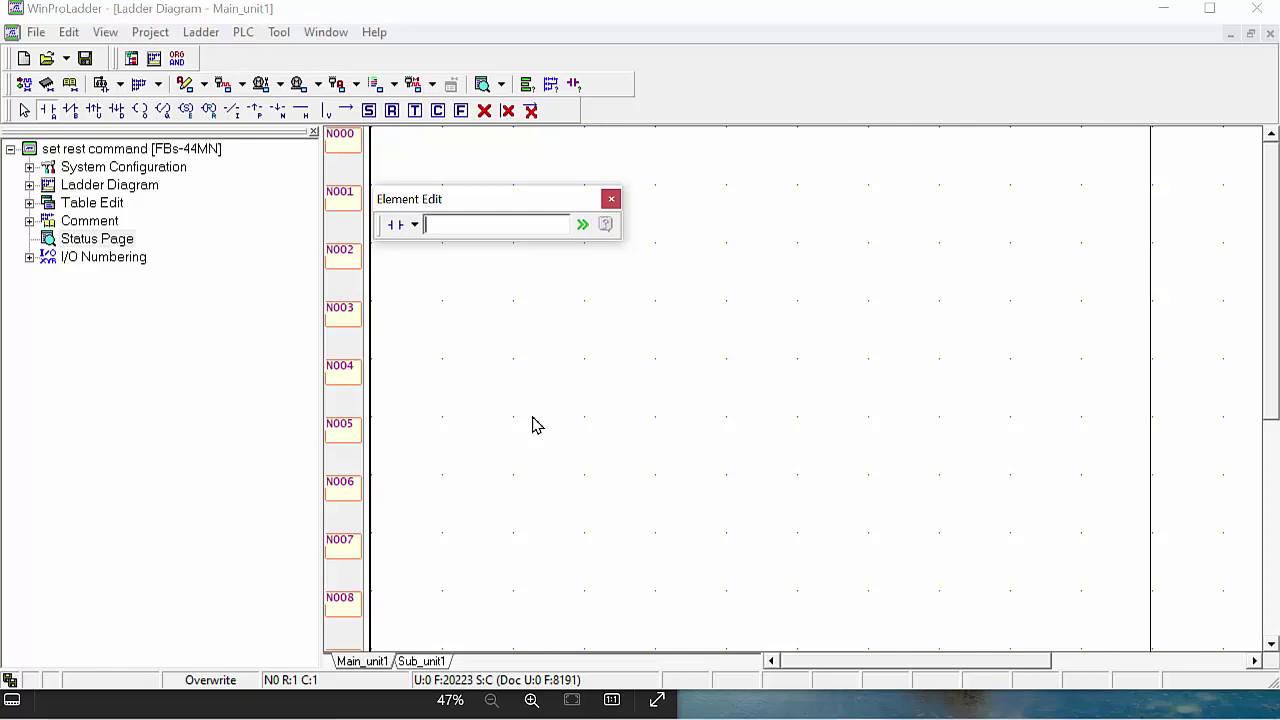
{"action": "type", "text": "0"}
{"action": "key", "text": "Return"}
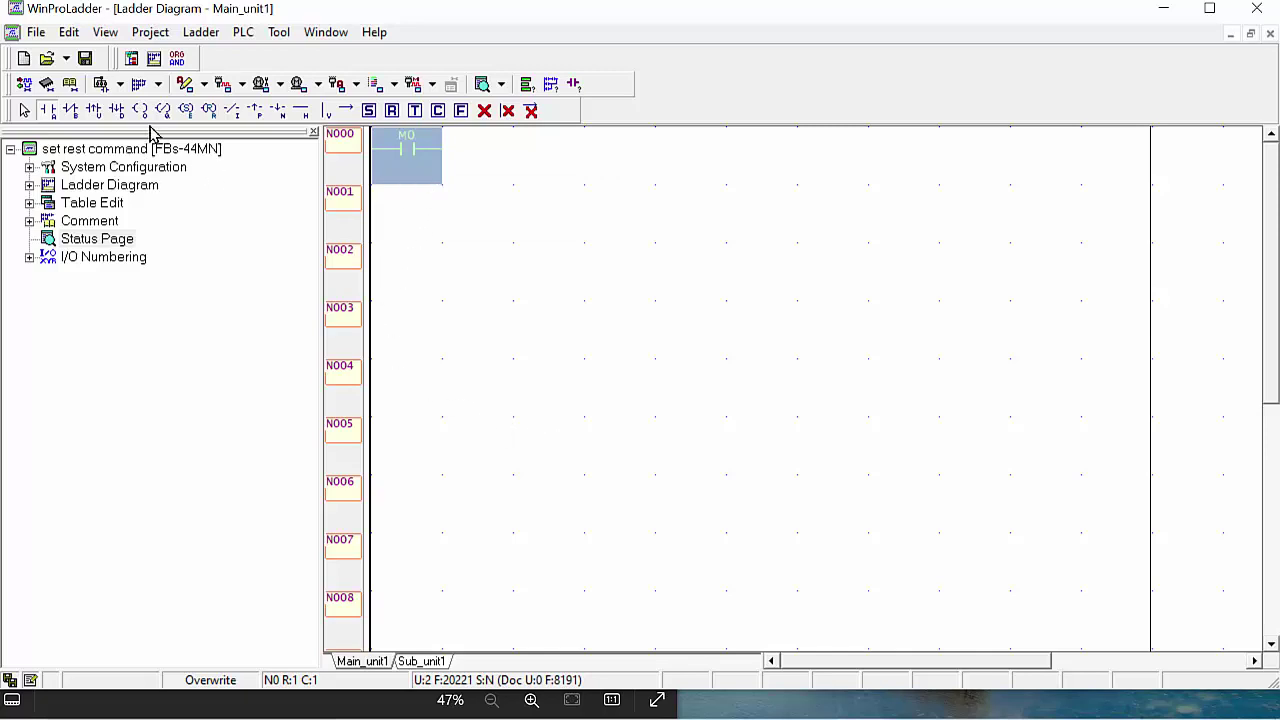
{"action": "left_click", "coordinate": [185, 117]}
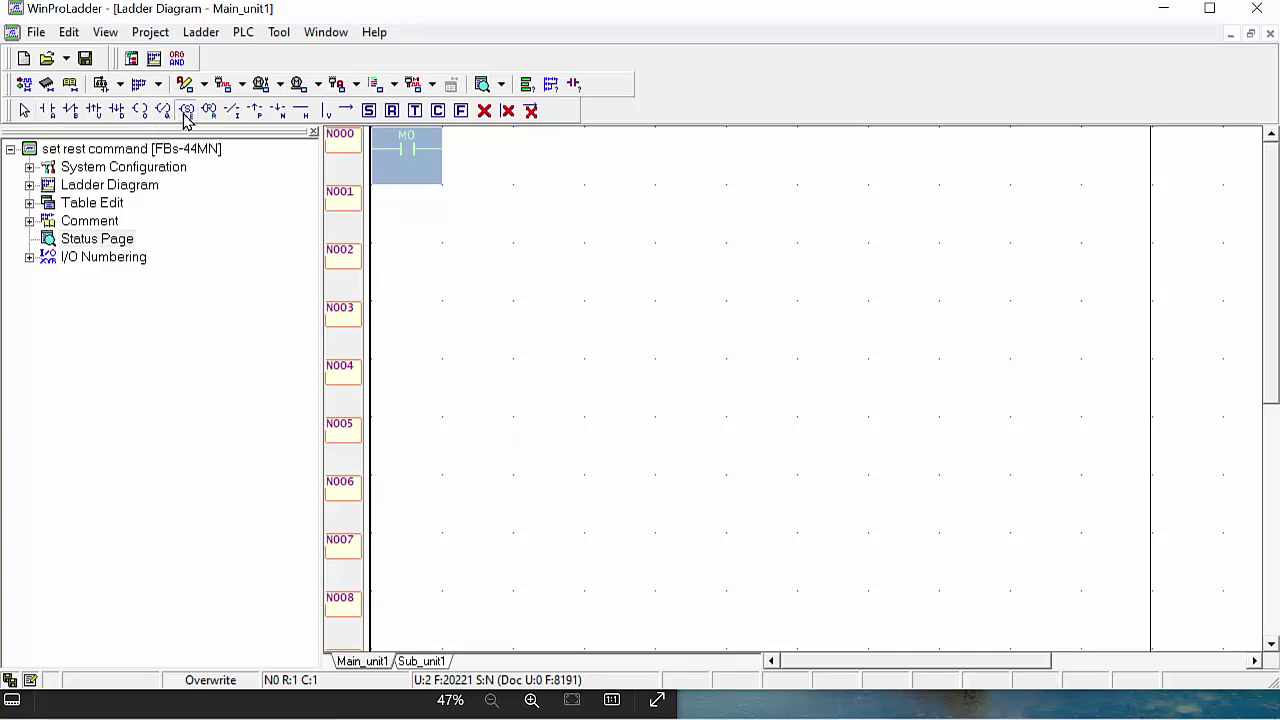
{"action": "left_click", "coordinate": [466, 164]}
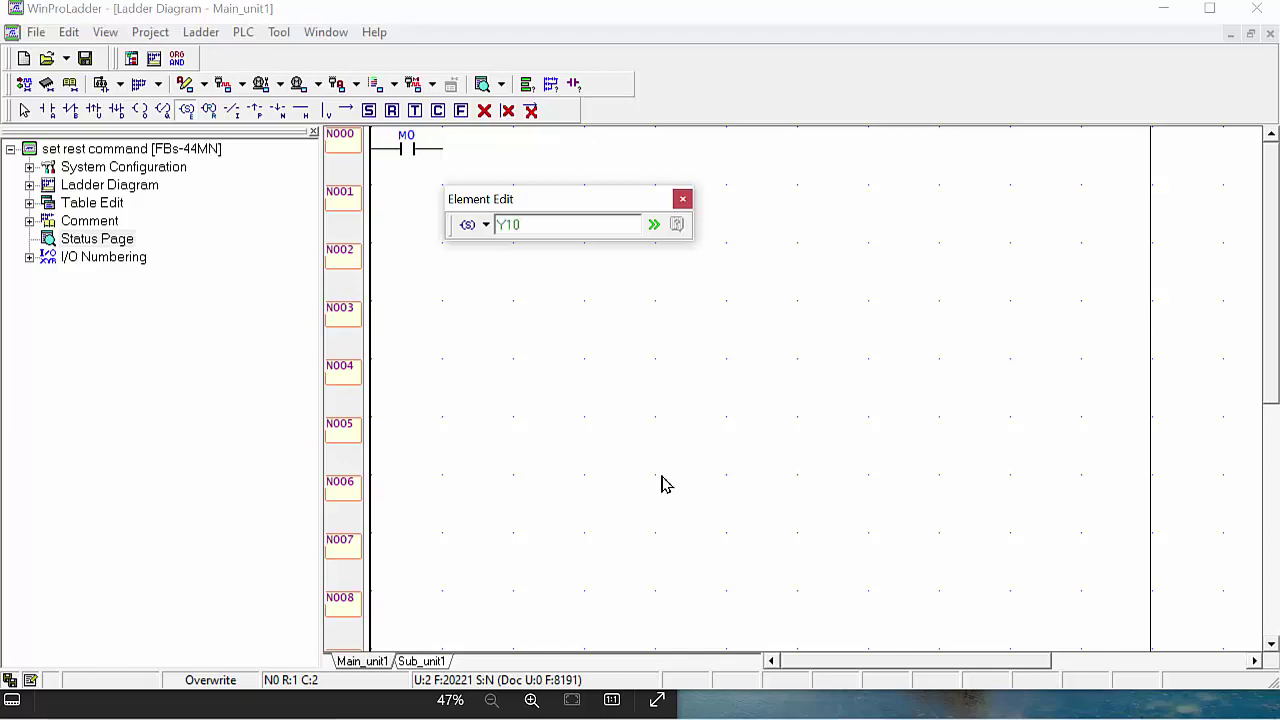
{"action": "key", "text": "Return"}
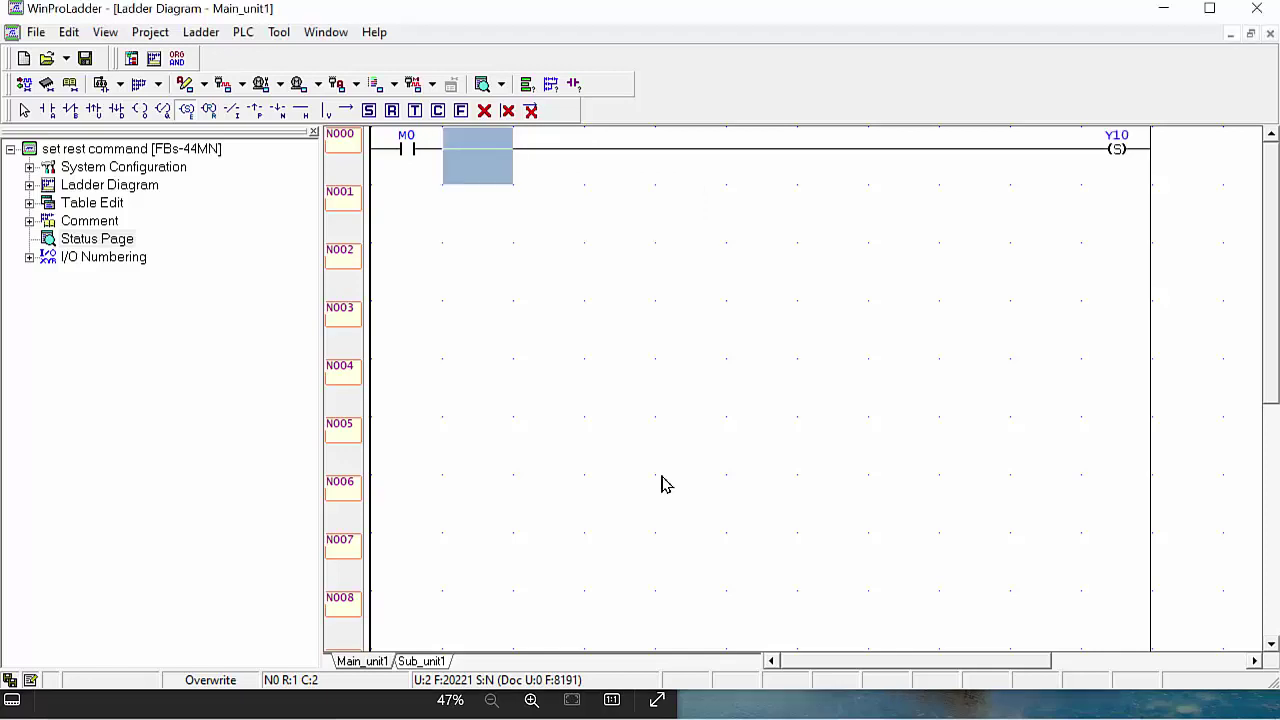
Build network N001 with a normally open contact M1 driving a reset coil Y10, and leave element placement.
{"action": "left_click", "coordinate": [48, 111]}
{"action": "left_click", "coordinate": [401, 213]}
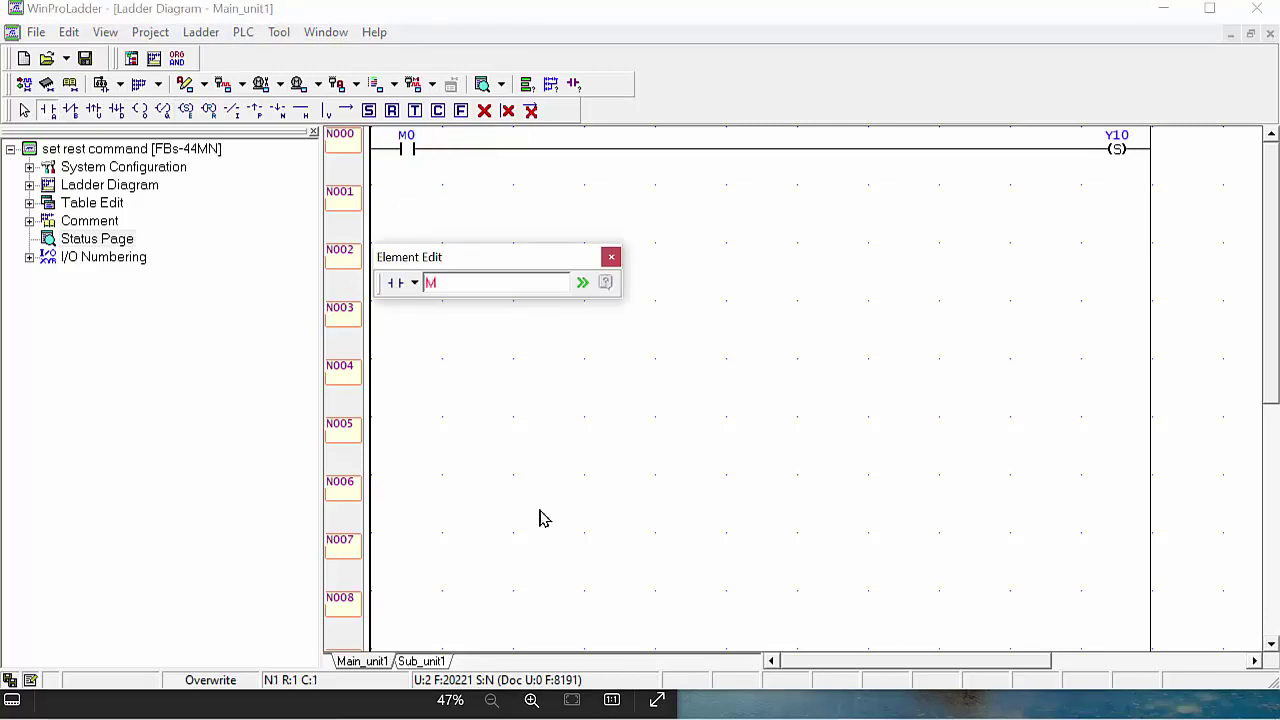
{"action": "type", "text": "M1"}
{"action": "key", "text": "Return"}
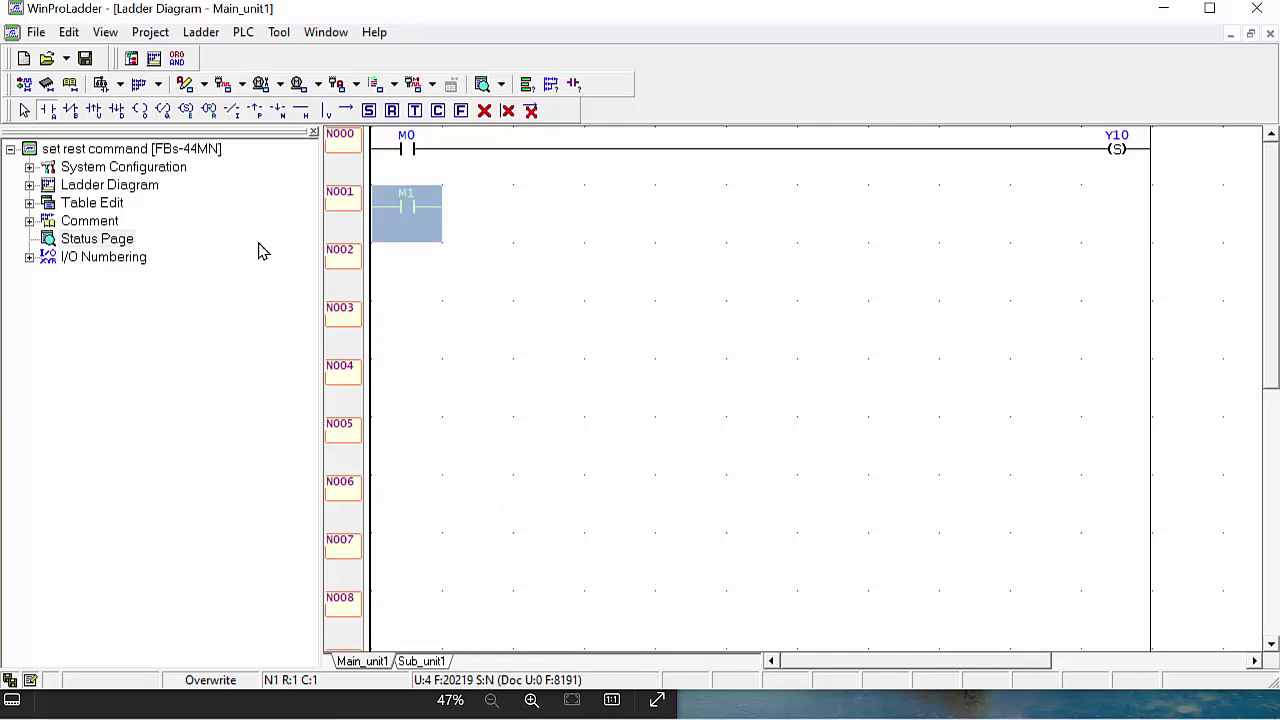
{"action": "left_click", "coordinate": [209, 110]}
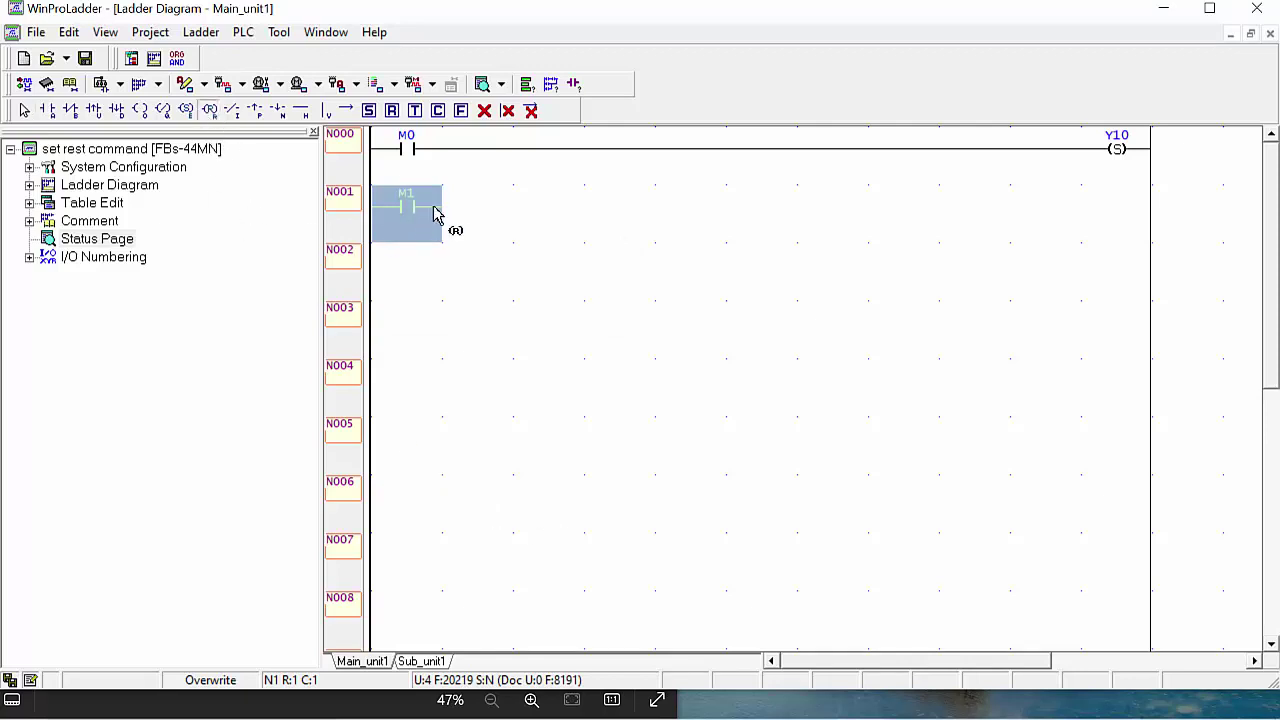
{"action": "left_click", "coordinate": [471, 234]}
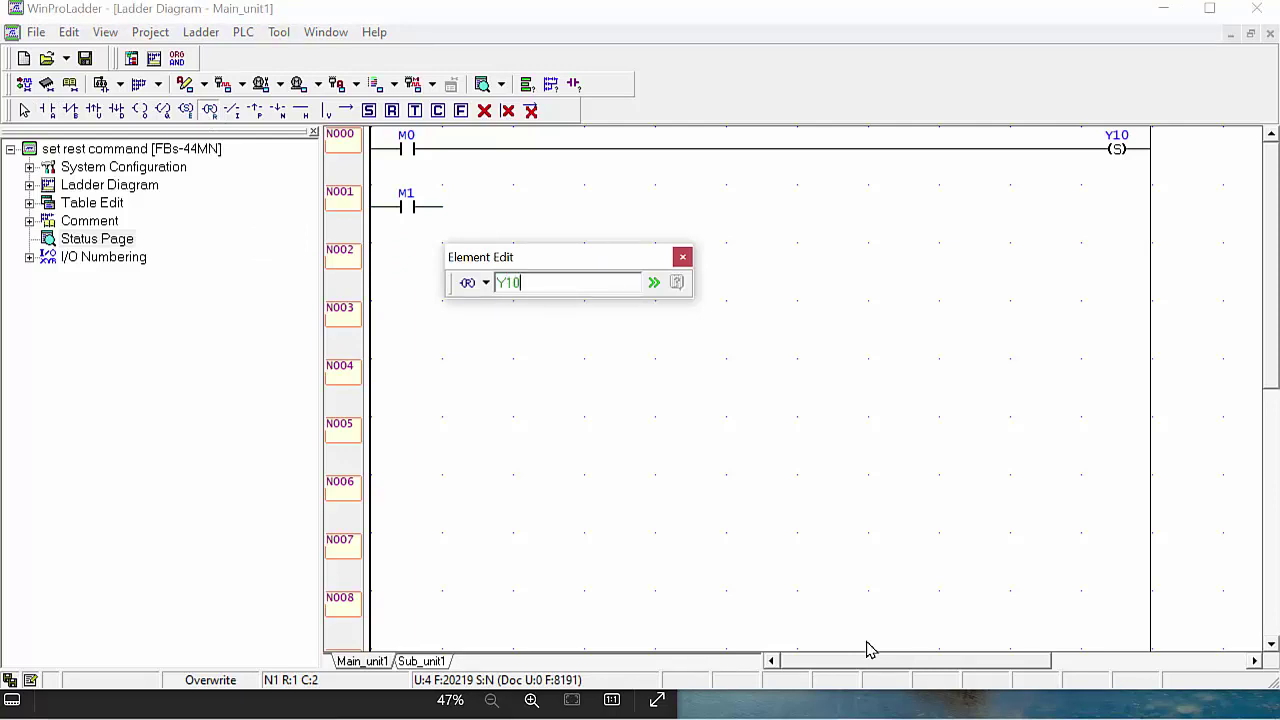
{"action": "type", "text": "Y10"}
{"action": "key", "text": "Return"}
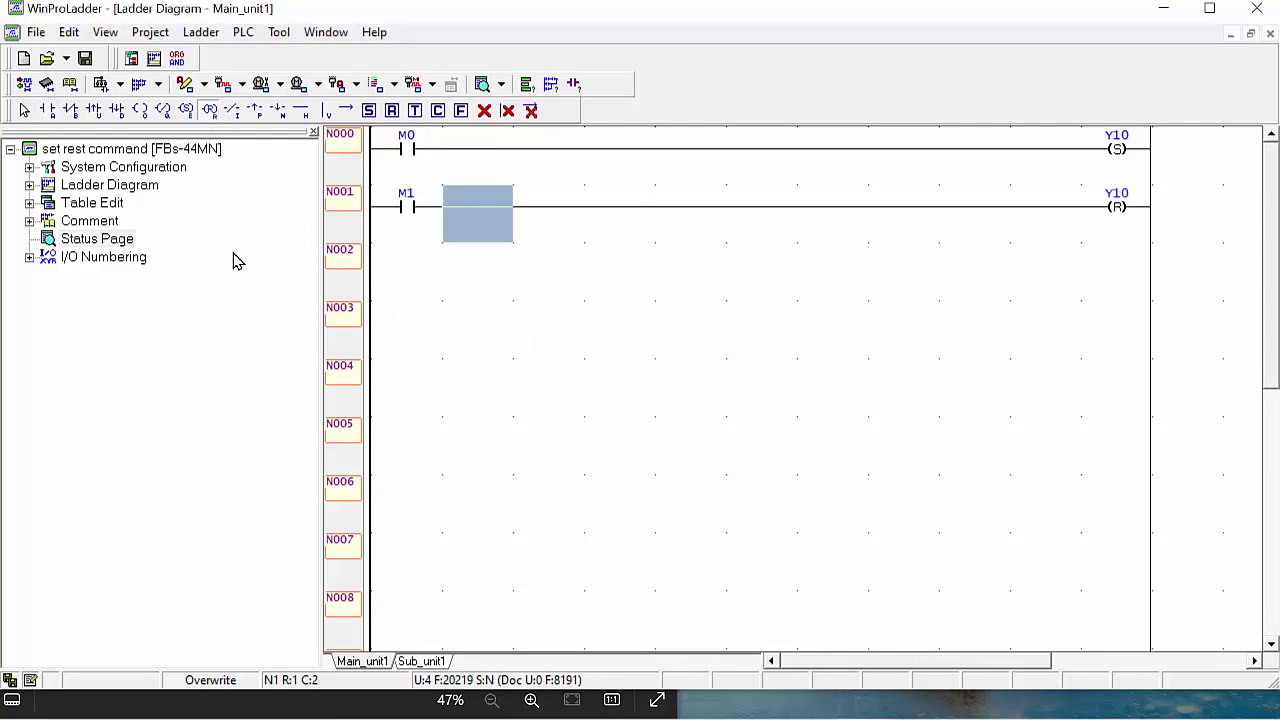
{"action": "left_click", "coordinate": [25, 110]}
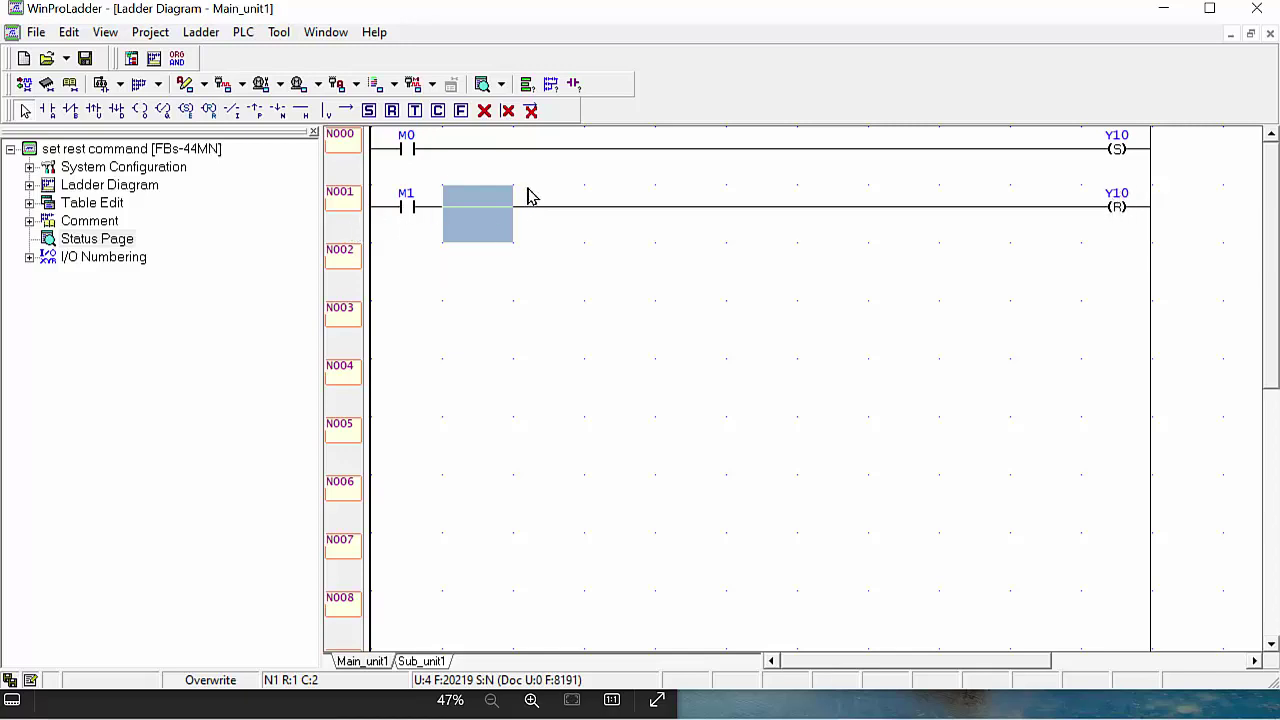
{"action": "left_click", "coordinate": [500, 280]}
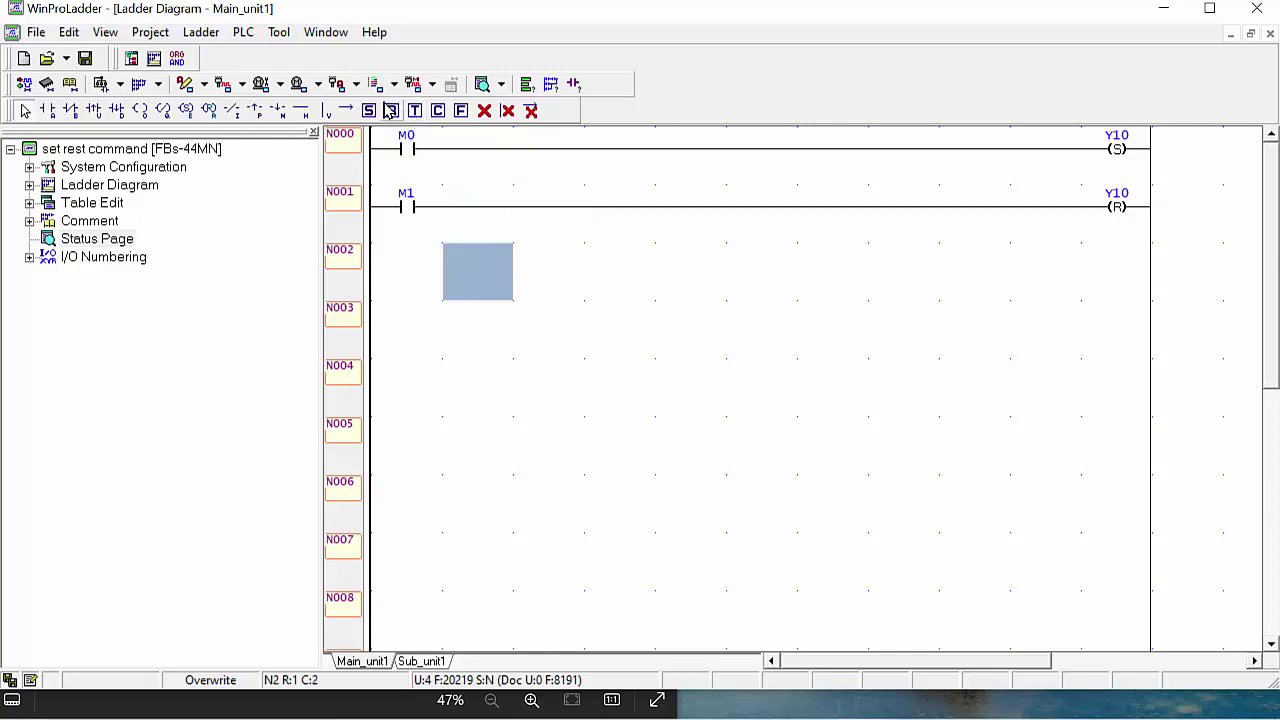
Go online with the PLC using the automatic connection check on COM3 for the FBs/B1 series, Port 0.
{"action": "left_click", "coordinate": [245, 36]}
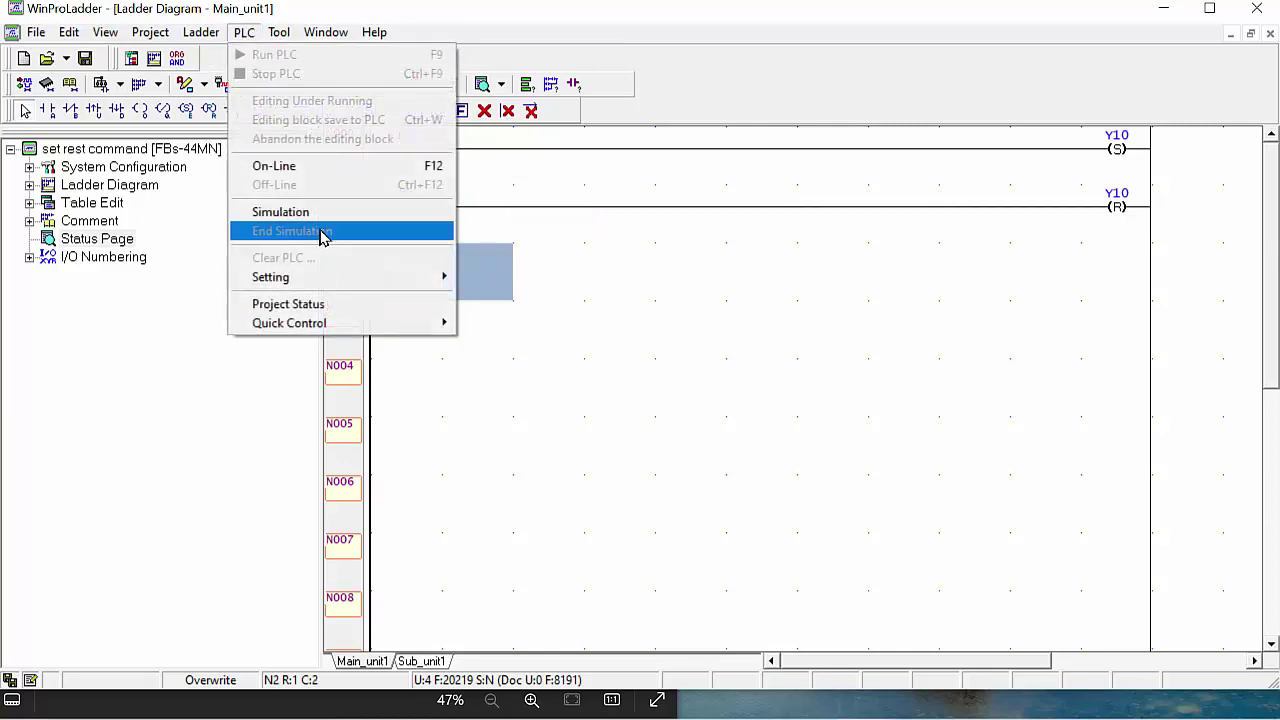
{"action": "left_click", "coordinate": [313, 172]}
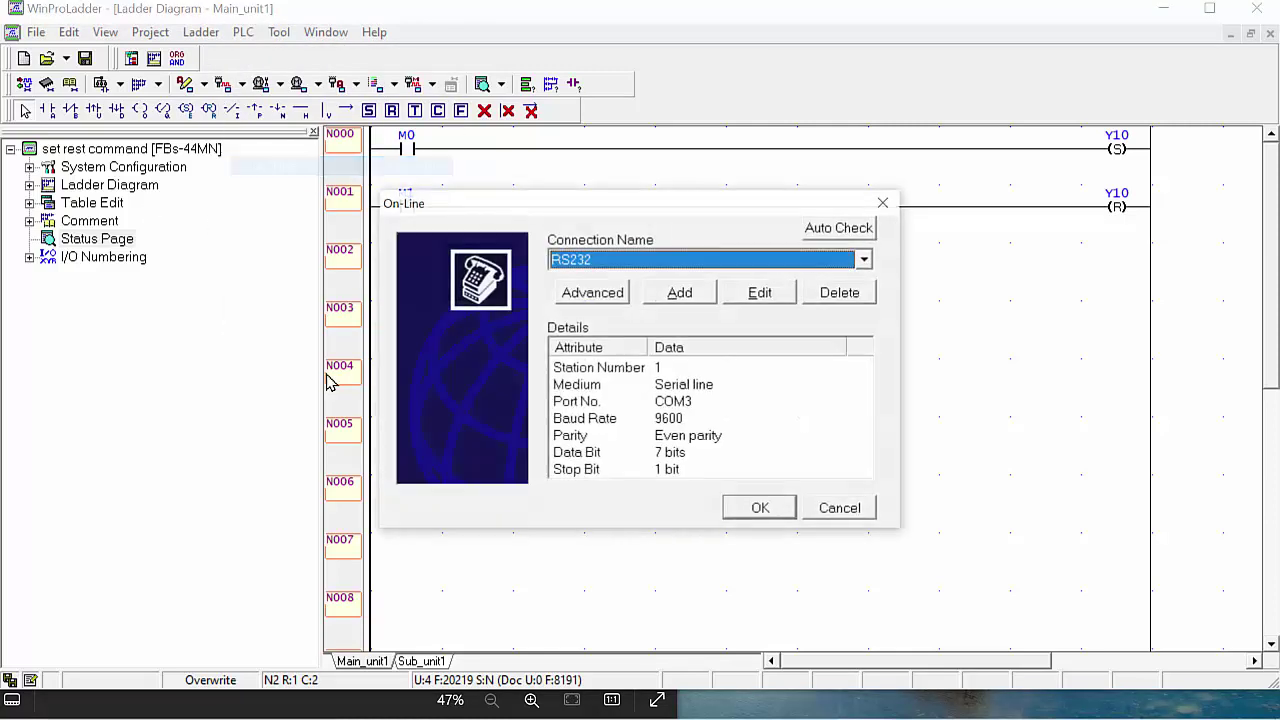
{"action": "left_click", "coordinate": [850, 232]}
{"action": "left_click_drag", "start_coordinate": [669, 346], "coordinate": [666, 104]}
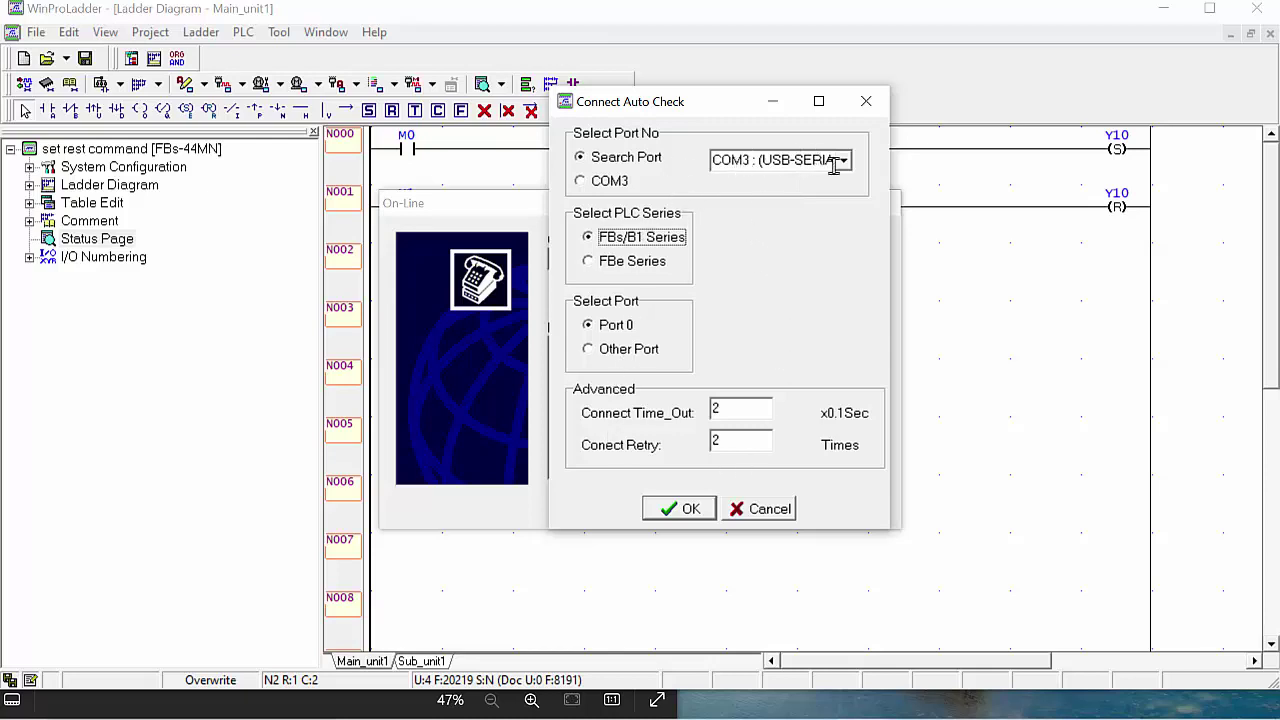
{"action": "left_click", "coordinate": [697, 511]}
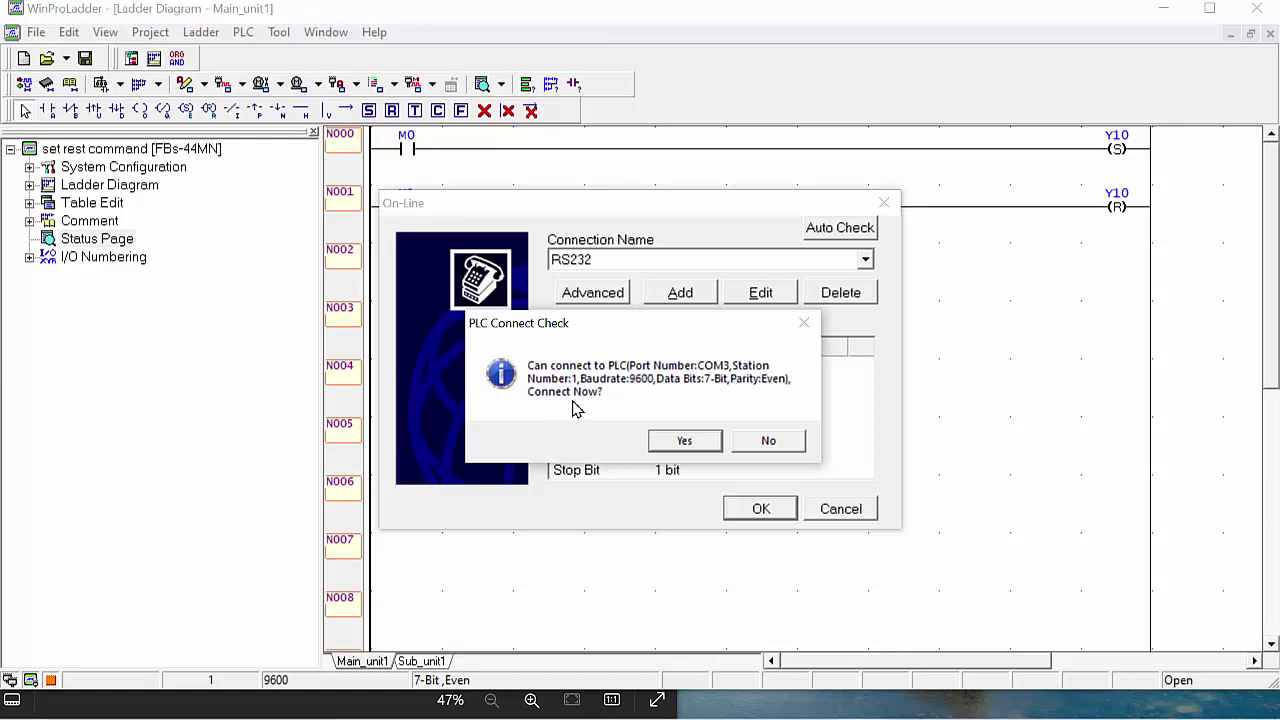
{"action": "left_click", "coordinate": [686, 441]}
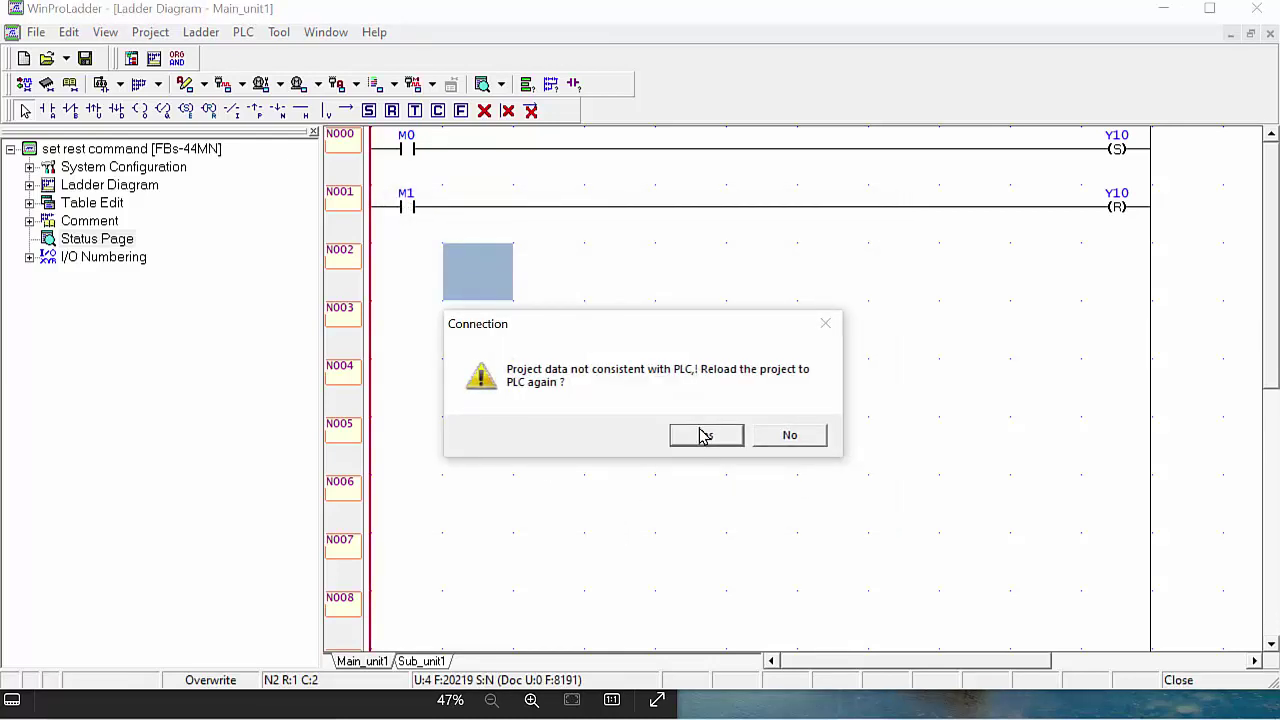
Reload the project to the PLC, allowing it to be stopped for writing, and dismiss the PLC status.
{"action": "left_click", "coordinate": [703, 439]}
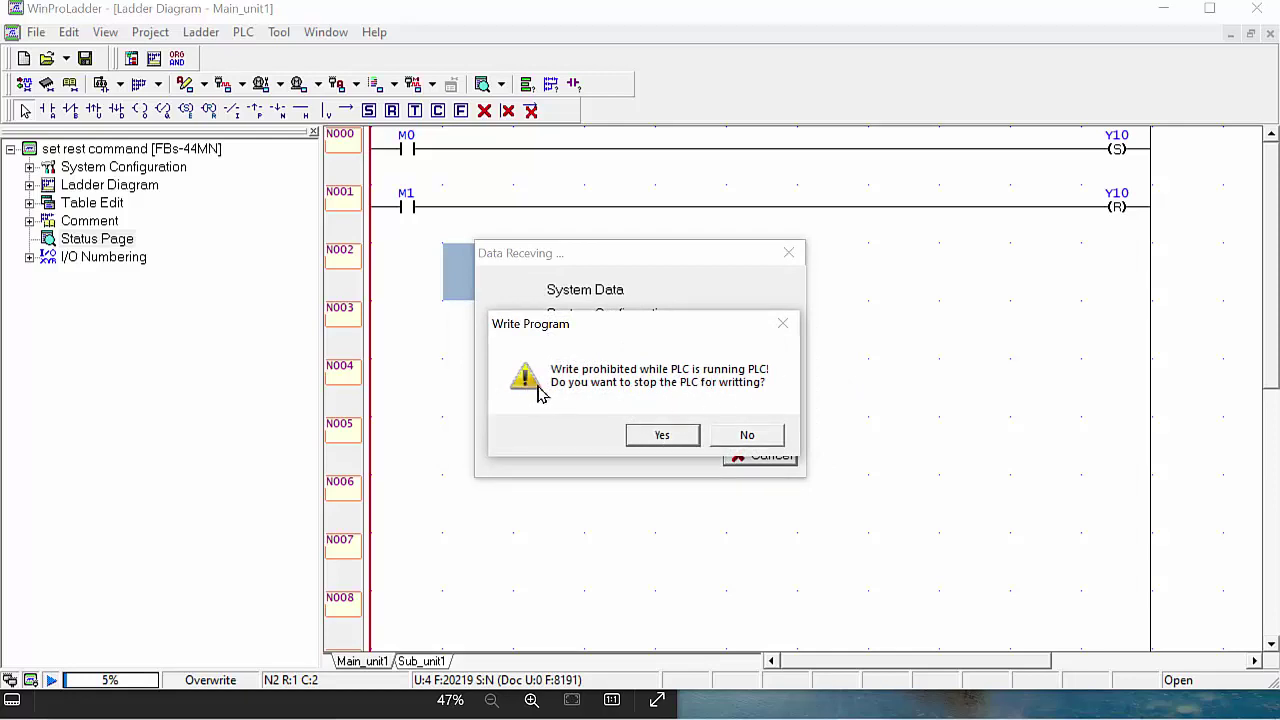
{"action": "left_click", "coordinate": [662, 437]}
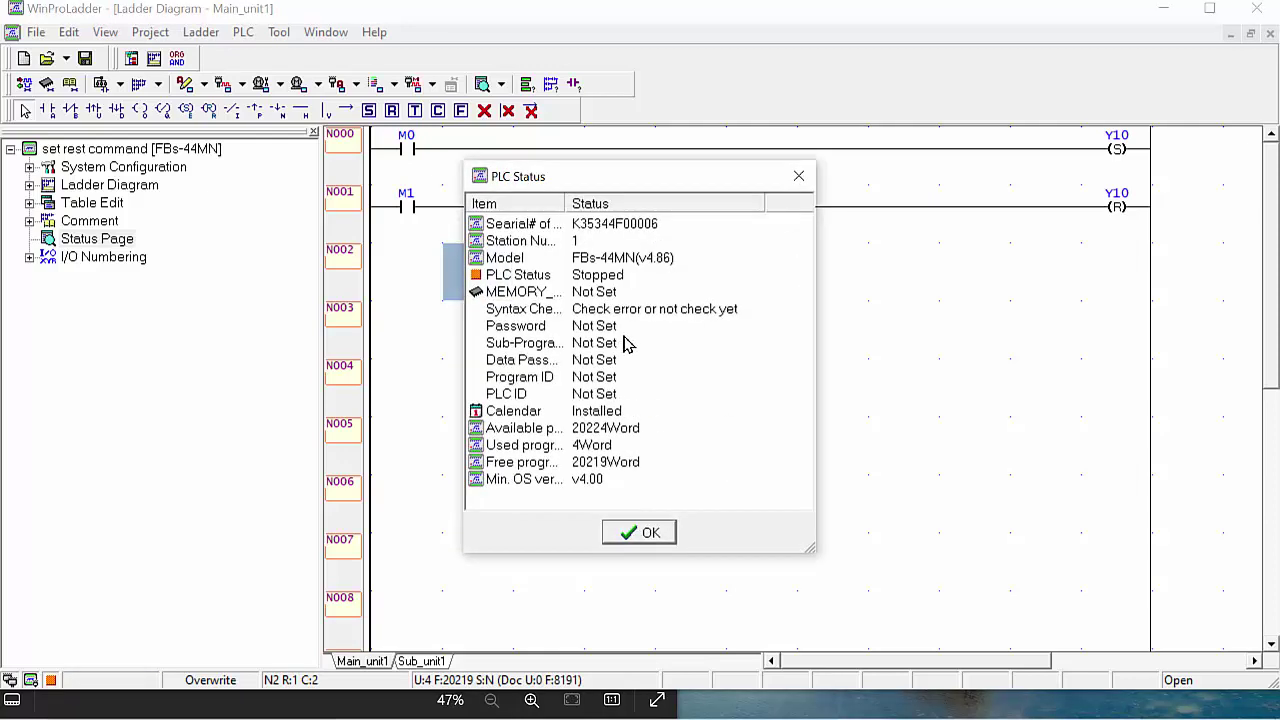
{"action": "left_click", "coordinate": [642, 535]}
{"action": "left_click", "coordinate": [587, 277]}
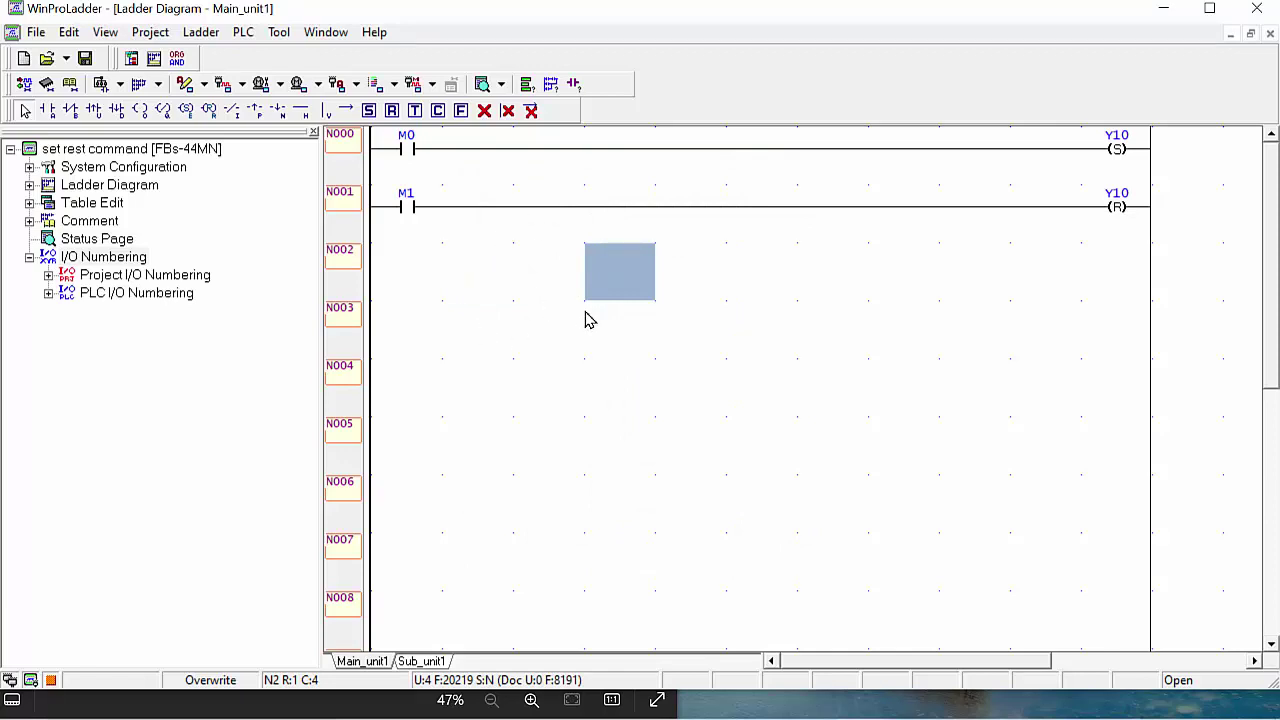
Run the PLC, accepting the syntax check and confirming the start, and close the list of syntax warnings.
{"action": "left_click", "coordinate": [244, 32]}
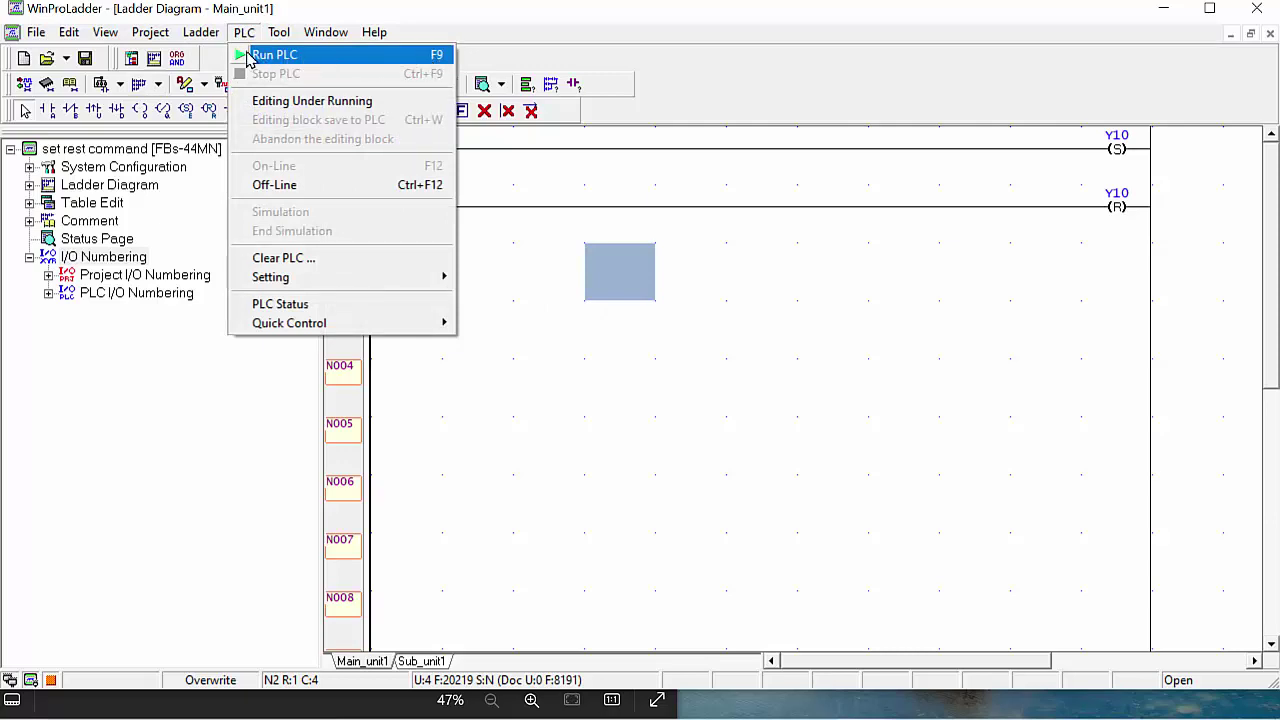
{"action": "left_click", "coordinate": [307, 60]}
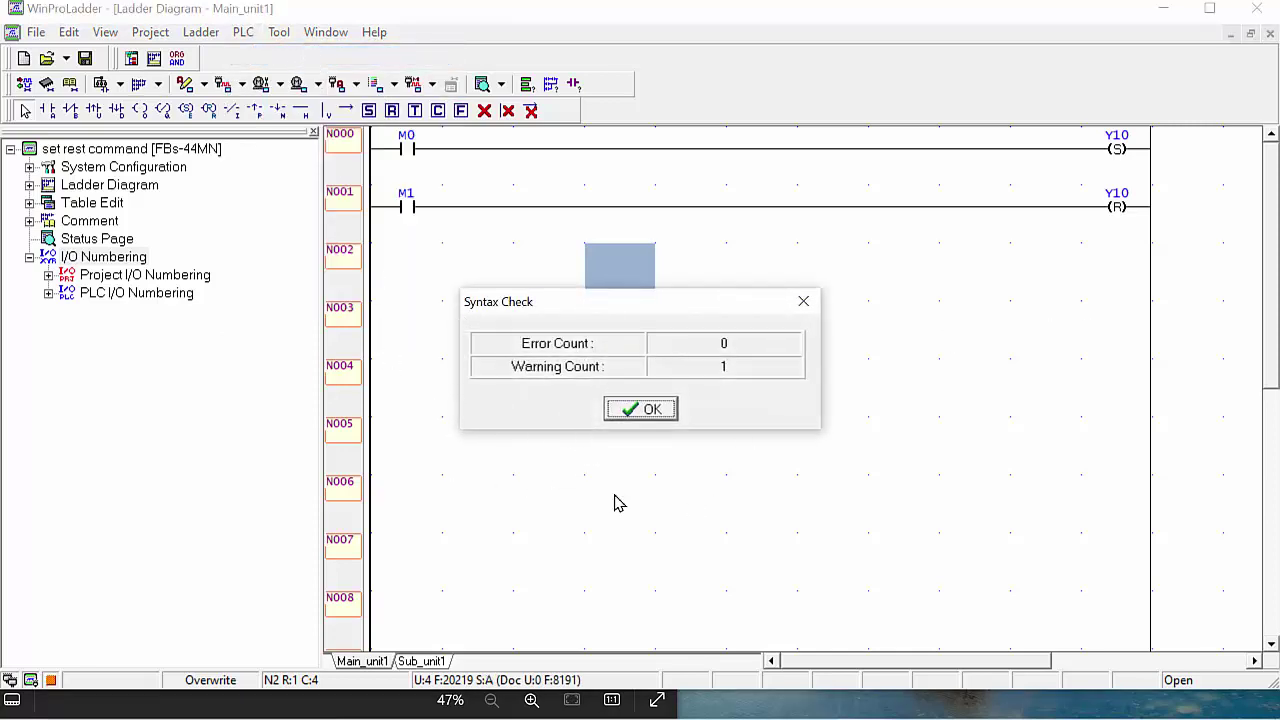
{"action": "left_click", "coordinate": [639, 416]}
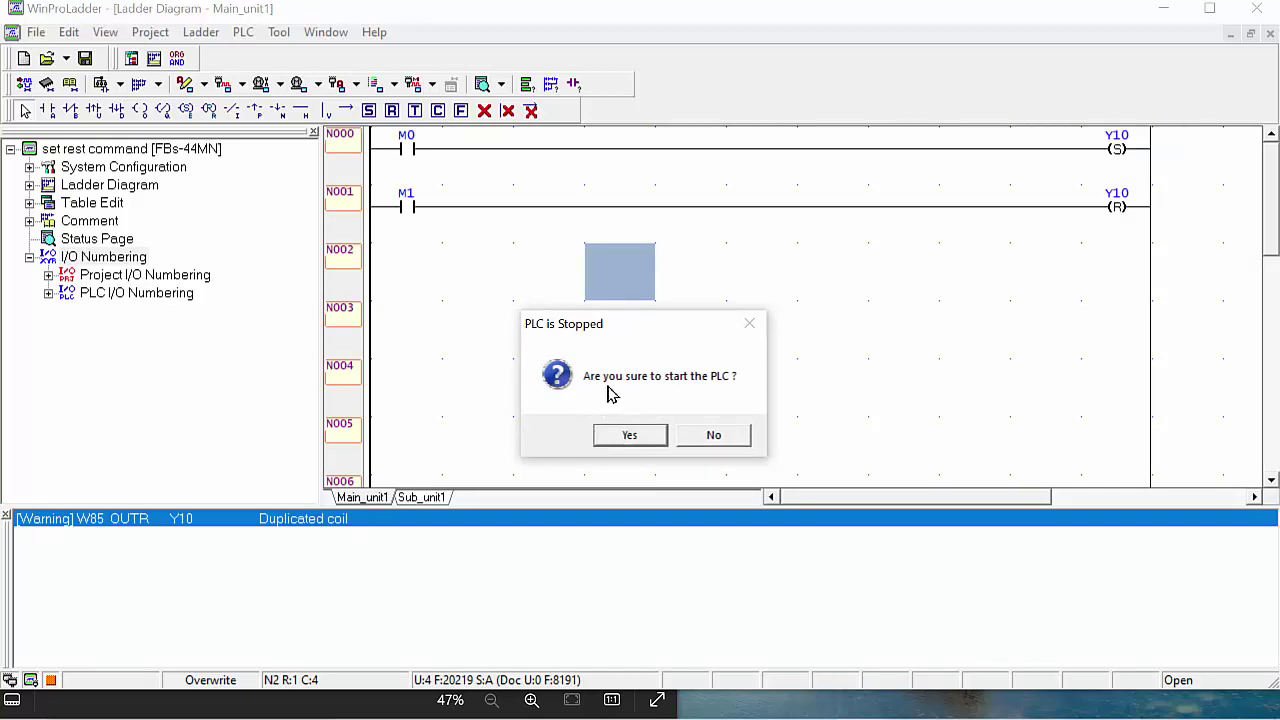
{"action": "left_click", "coordinate": [628, 434]}
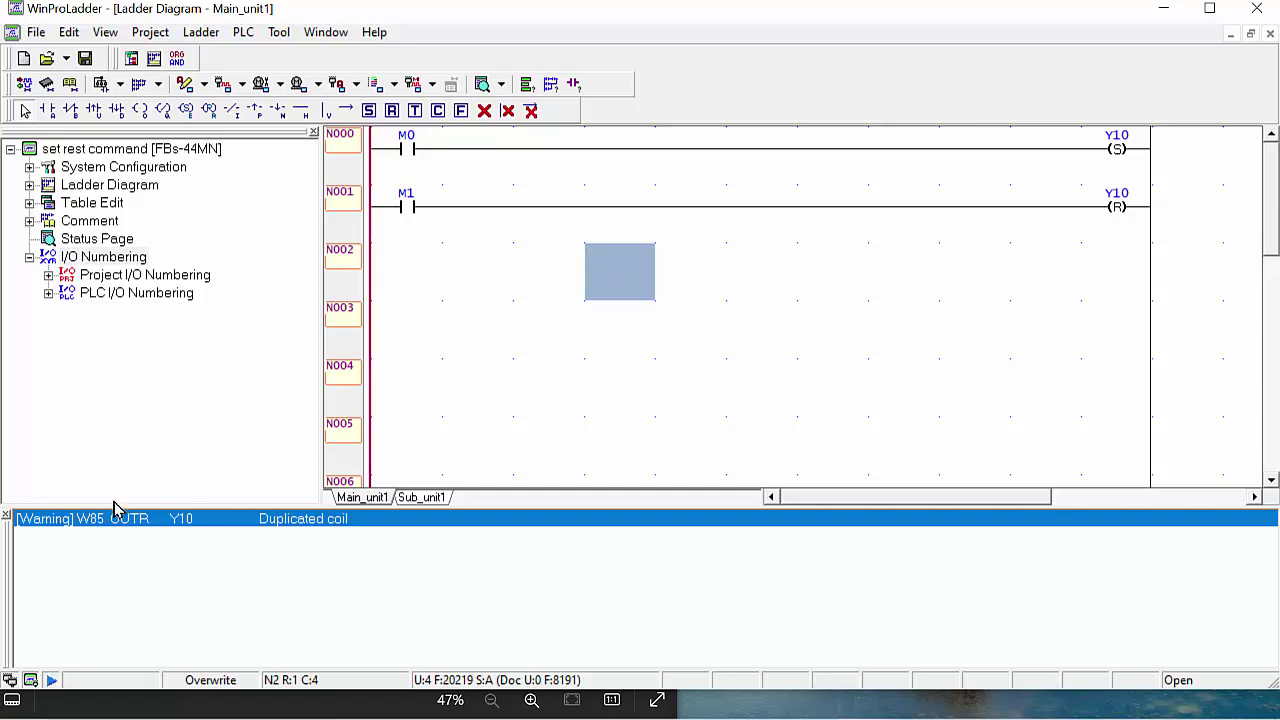
{"action": "left_click", "coordinate": [6, 520]}
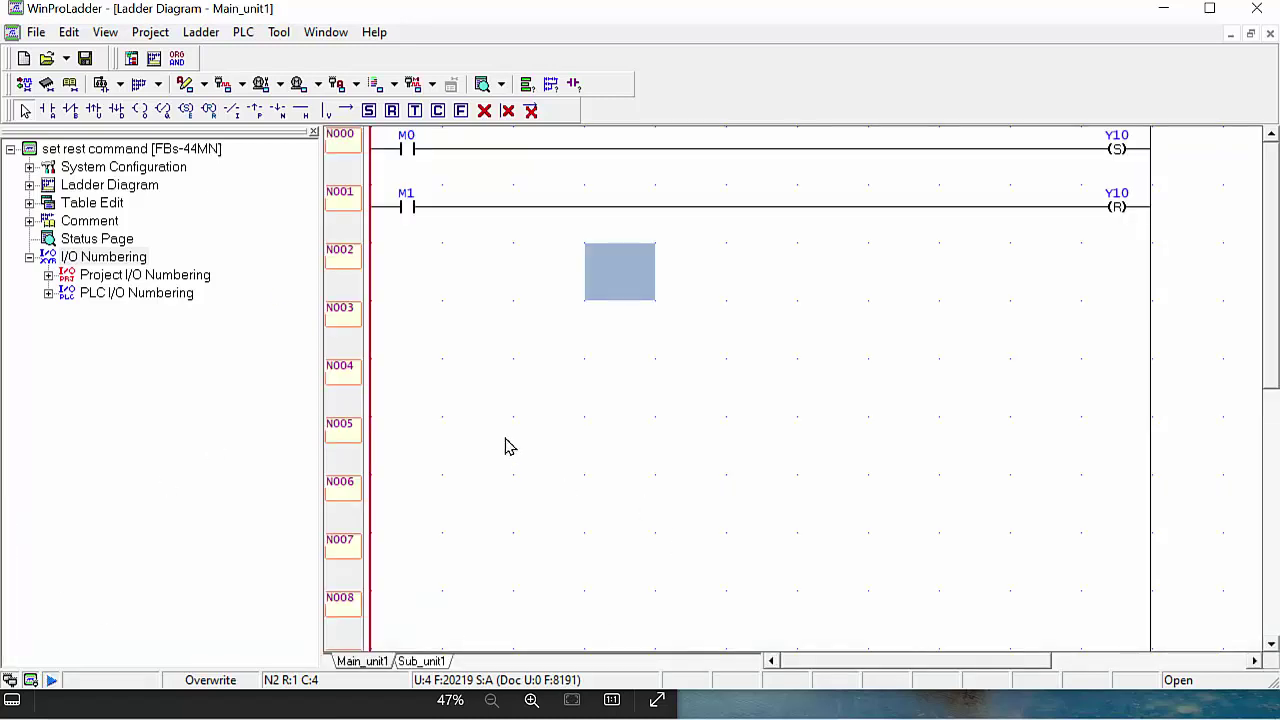
{"action": "left_click", "coordinate": [606, 368]}
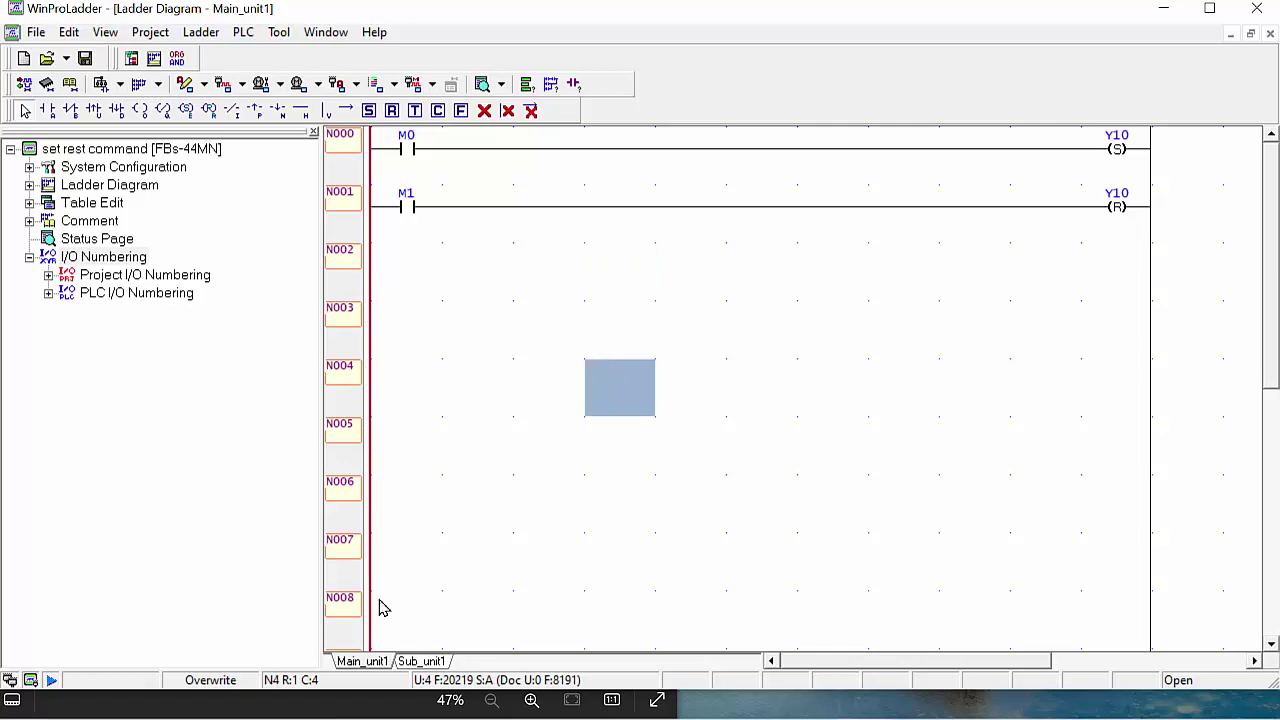
{"action": "left_click", "coordinate": [436, 253]}
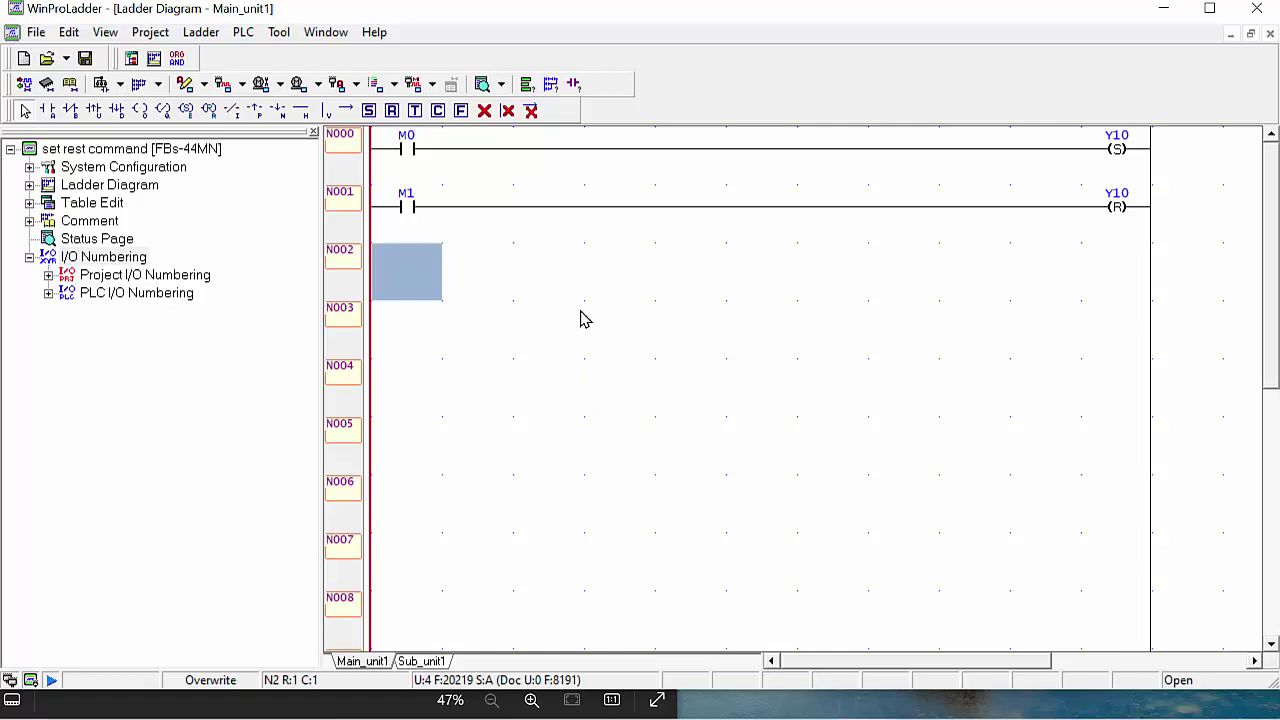
{"action": "left_click", "coordinate": [680, 272]}
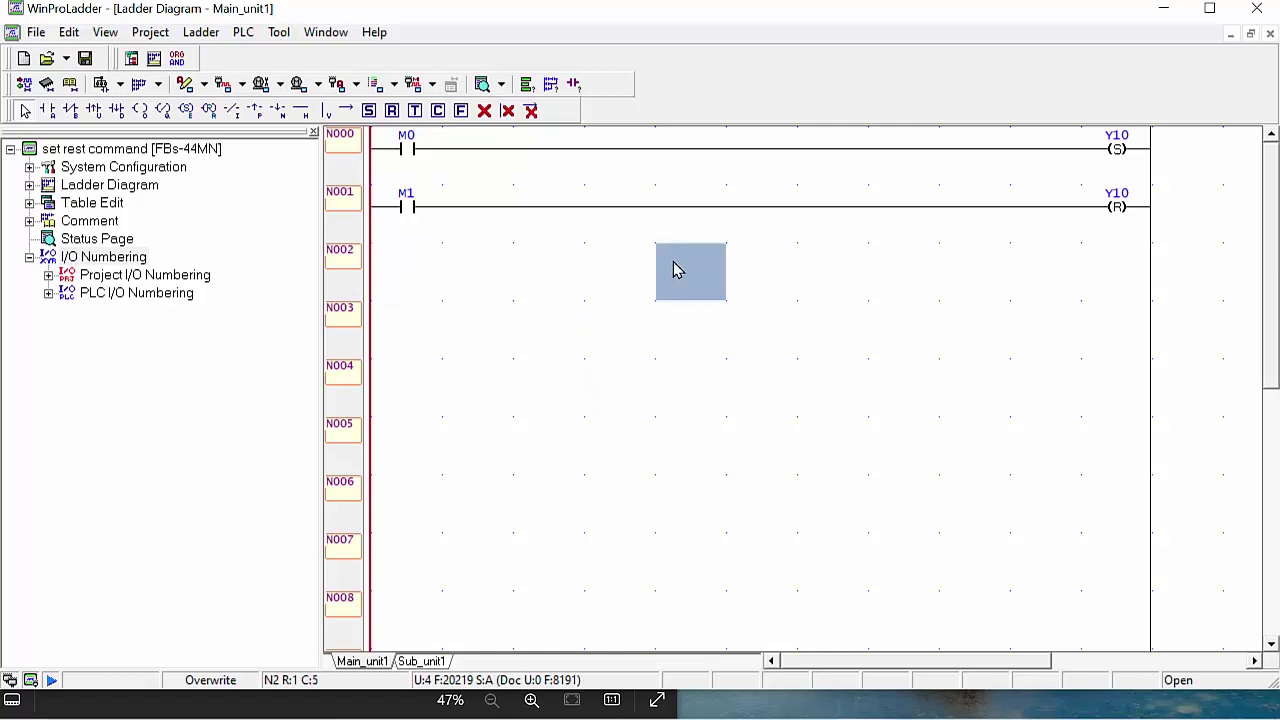
Switch contact M0 in network N000 ON to trigger the set coil Y10.
{"action": "right_click", "coordinate": [410, 158]}
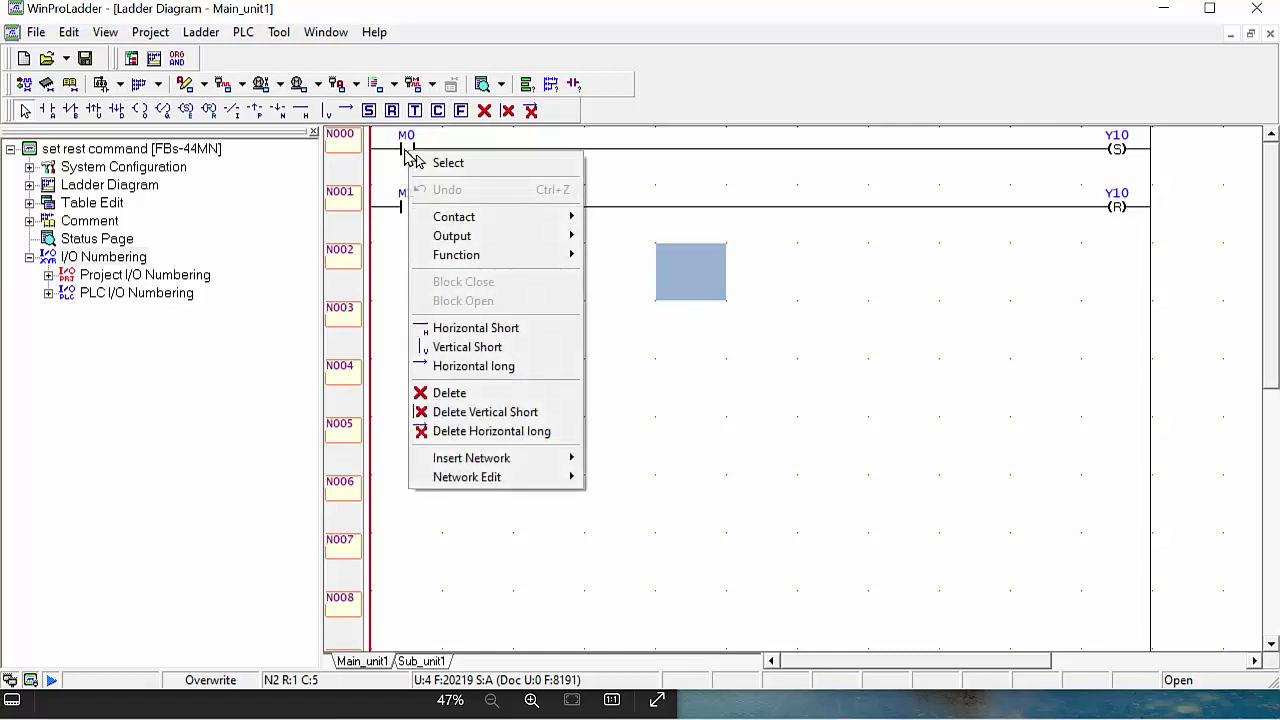
{"action": "left_click", "coordinate": [406, 150]}
{"action": "right_click", "coordinate": [405, 150]}
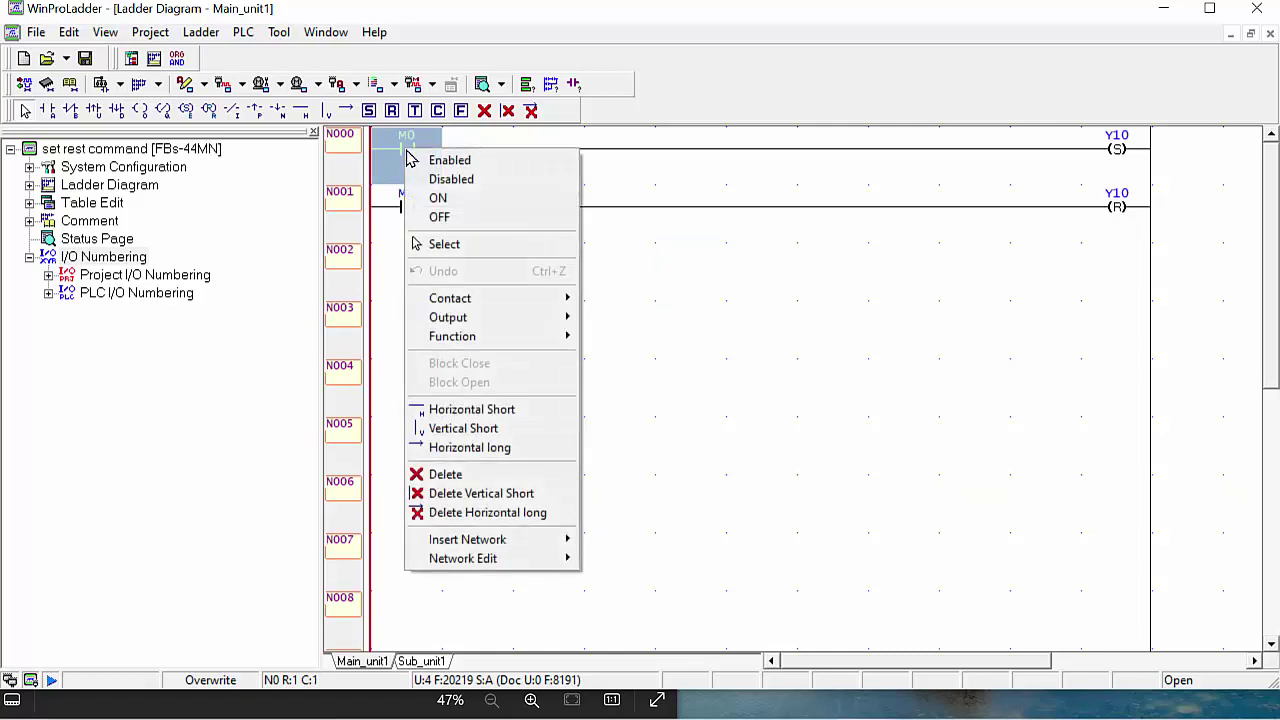
{"action": "left_click", "coordinate": [438, 201]}
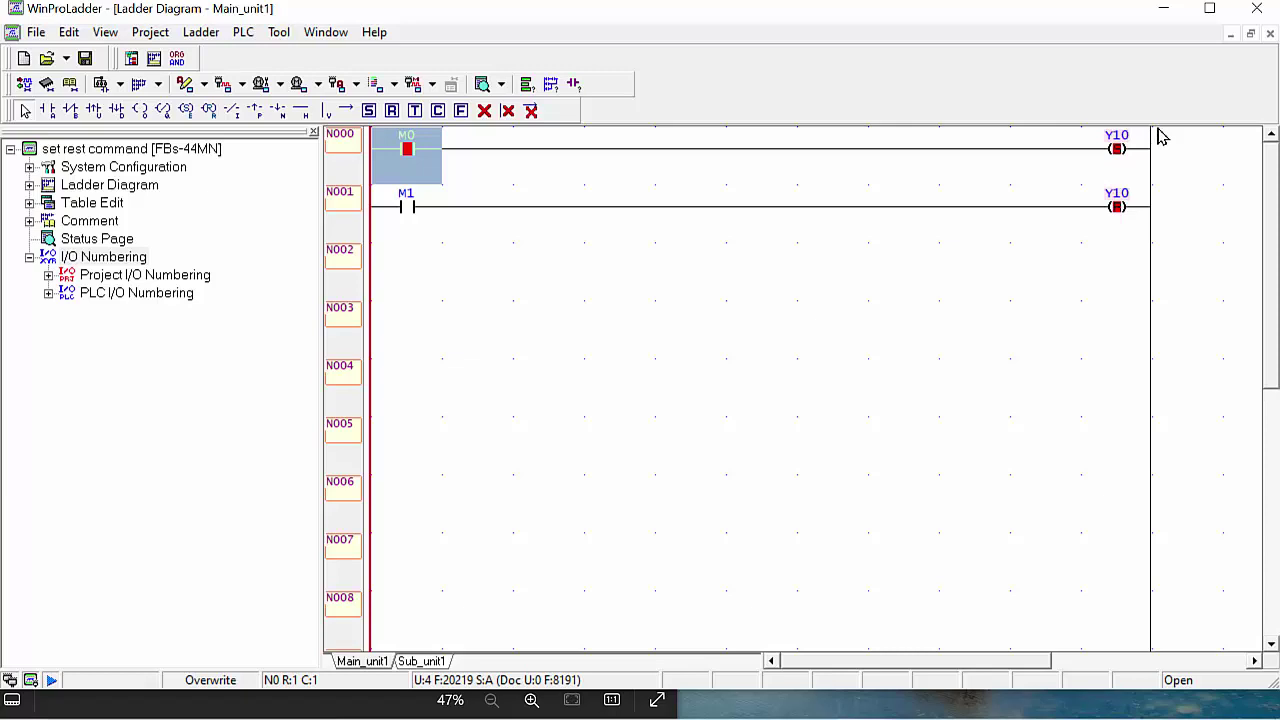
{"action": "left_click", "coordinate": [1097, 160]}
{"action": "left_click", "coordinate": [777, 289]}
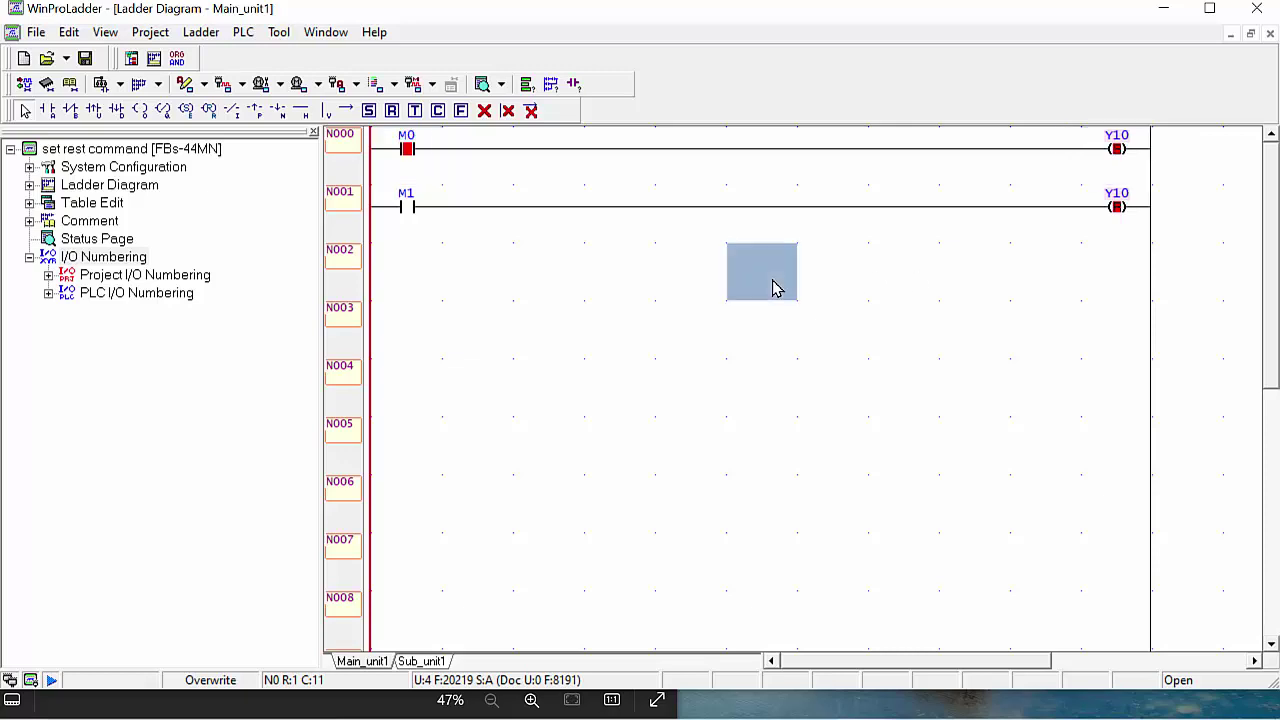
Switch contact M0 in network N000 back OFF.
{"action": "left_click", "coordinate": [405, 155]}
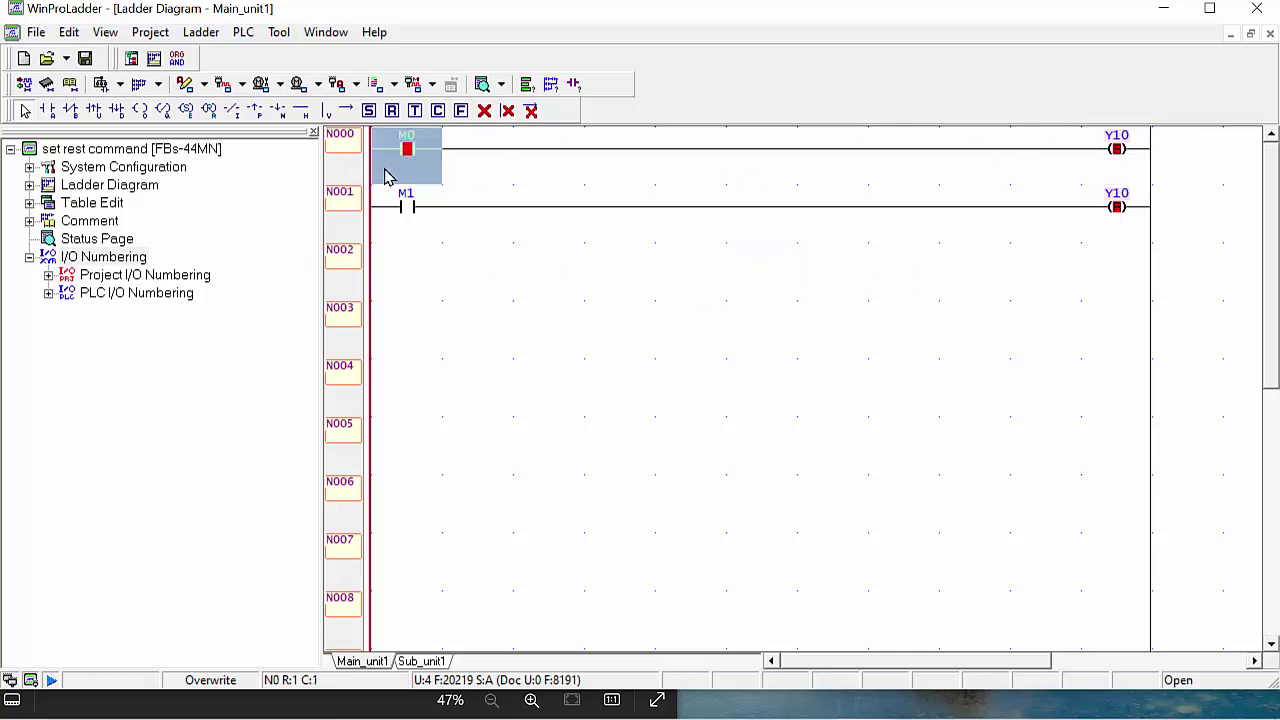
{"action": "right_click", "coordinate": [408, 152]}
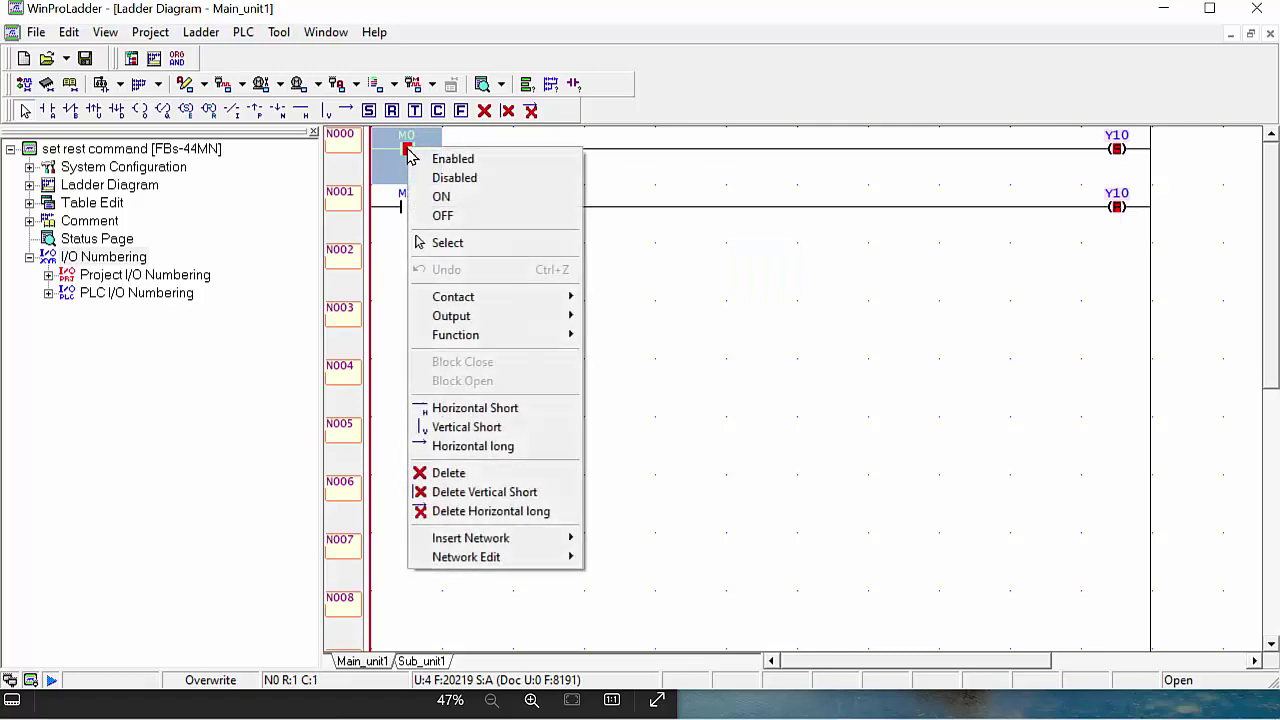
{"action": "left_click", "coordinate": [446, 218]}
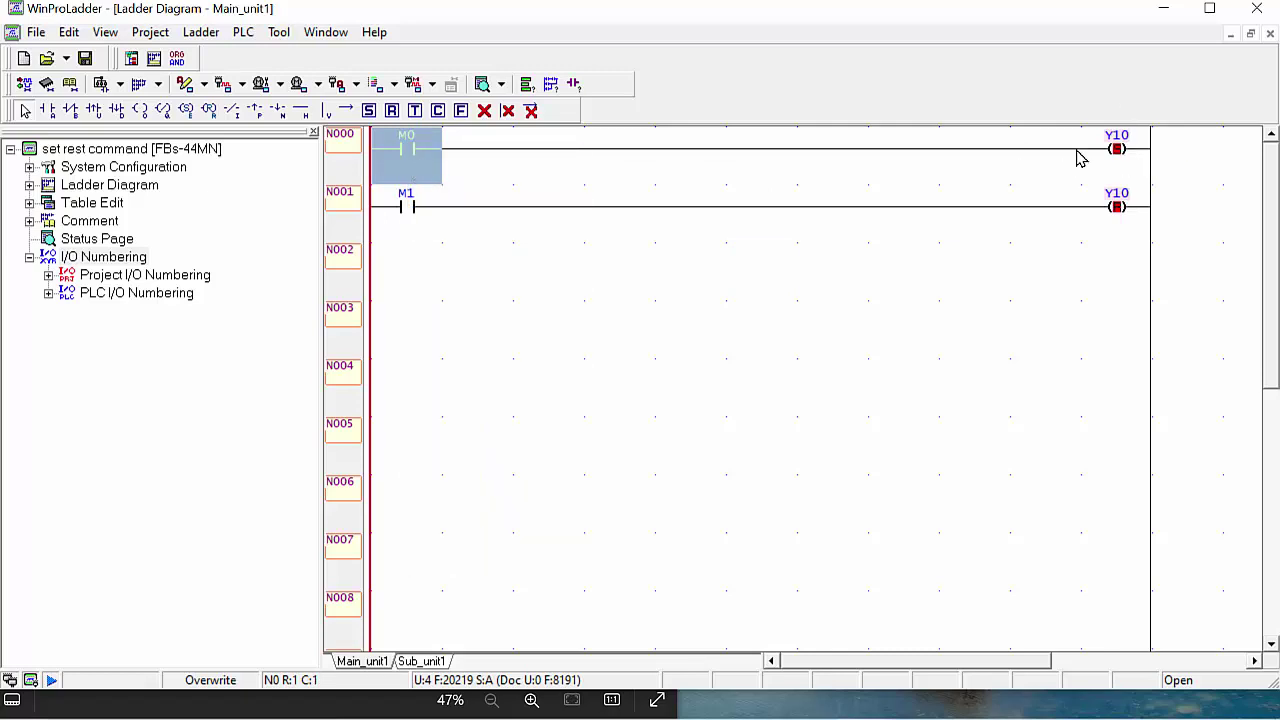
Switch contact M1 in network N001 ON to trigger the reset coil Y10, and return M1 to OFF.
{"action": "right_click", "coordinate": [401, 210]}
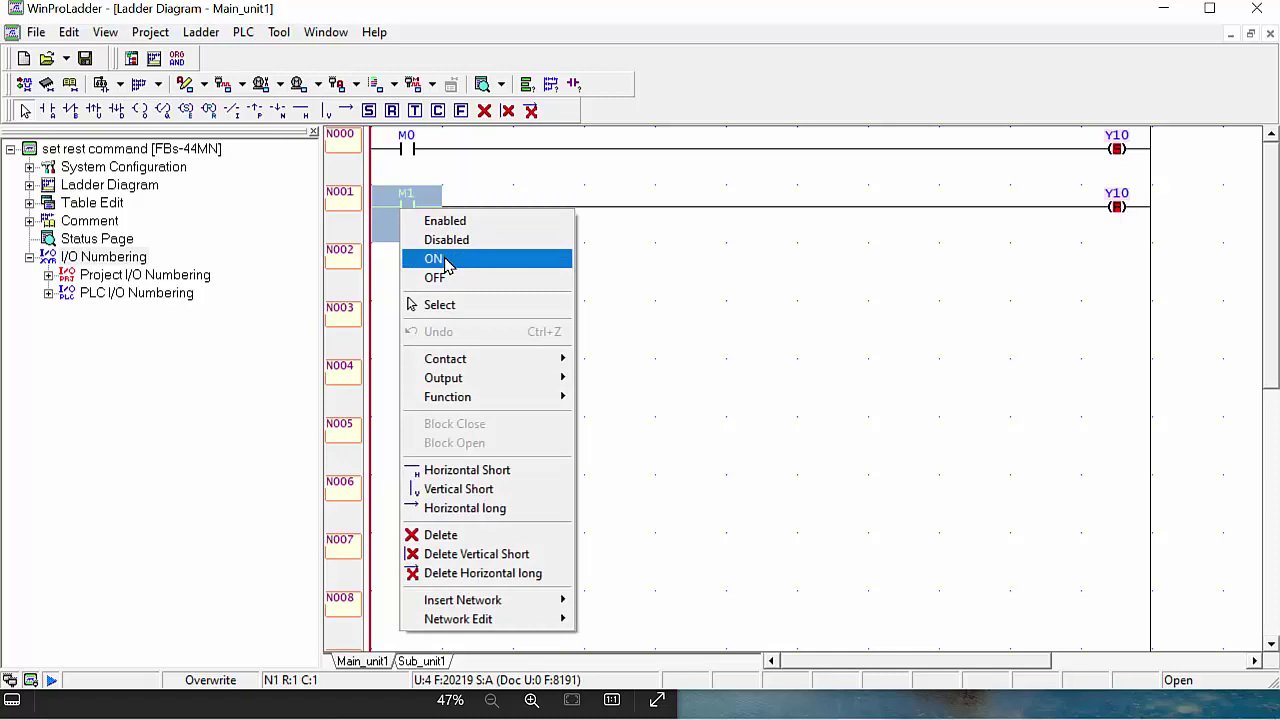
{"action": "left_click", "coordinate": [447, 260]}
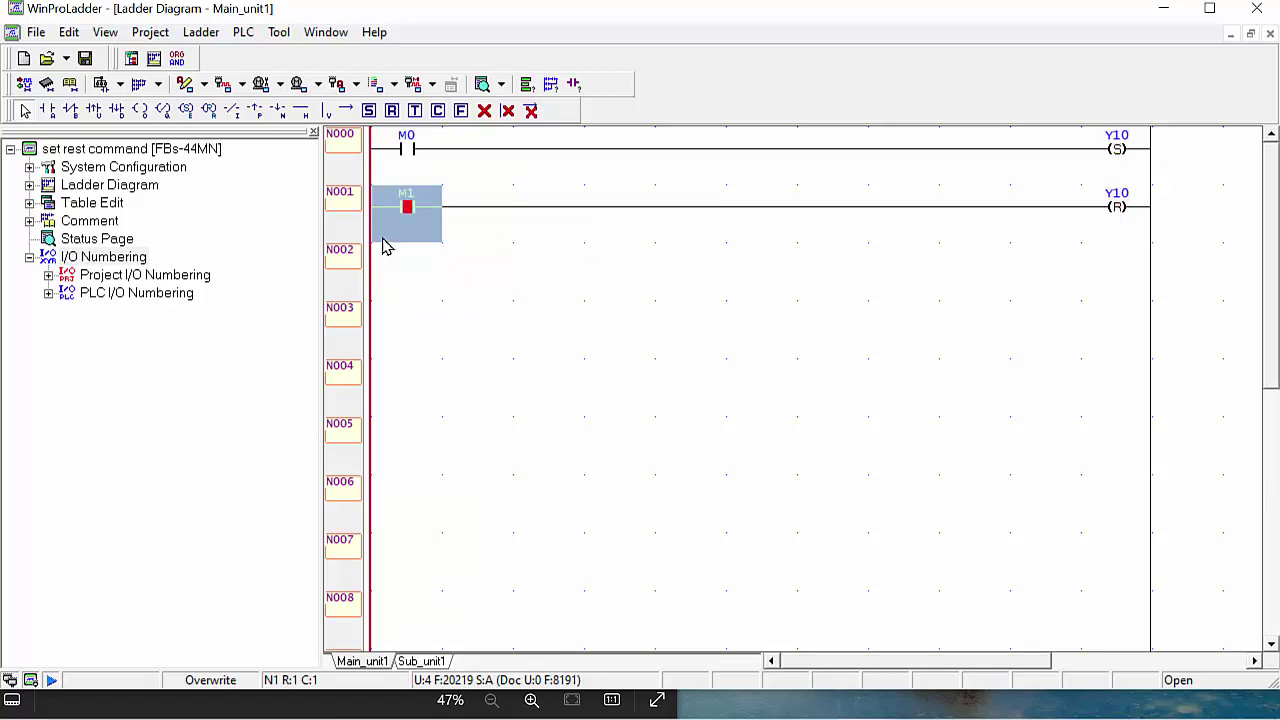
{"action": "right_click", "coordinate": [407, 210]}
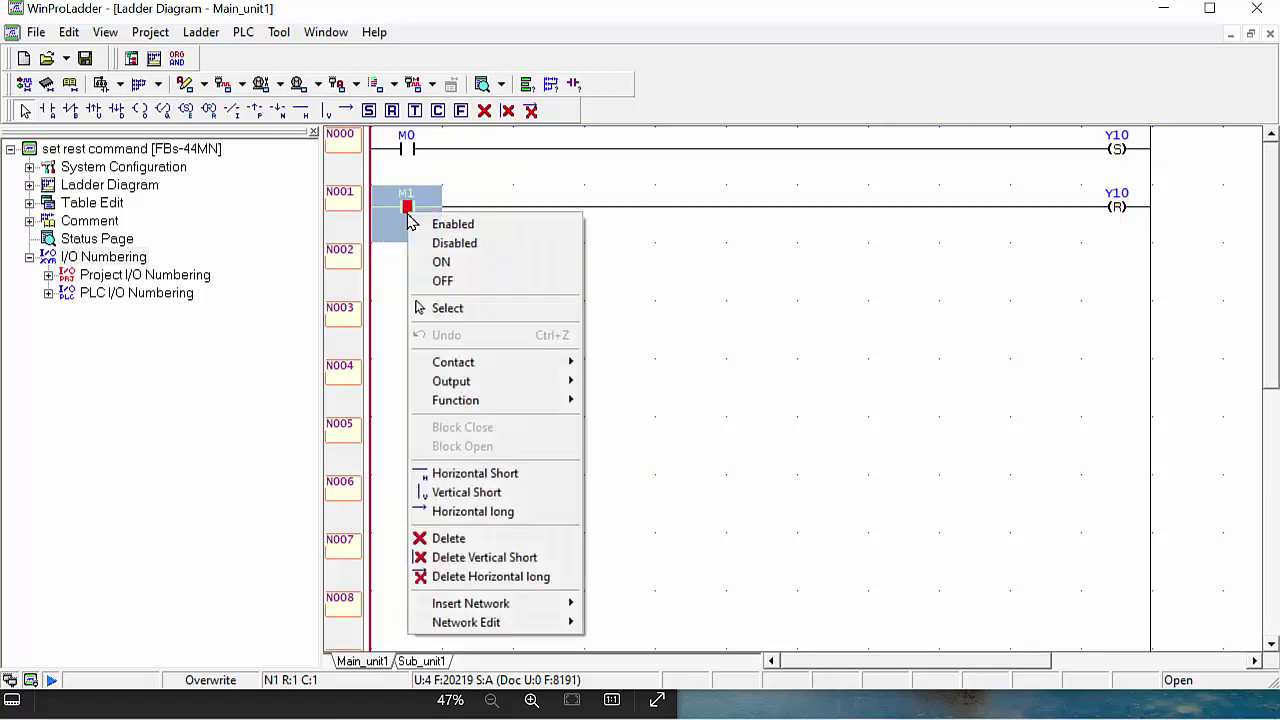
{"action": "left_click", "coordinate": [442, 281]}
{"action": "left_click", "coordinate": [528, 214]}
{"action": "left_click", "coordinate": [570, 260]}
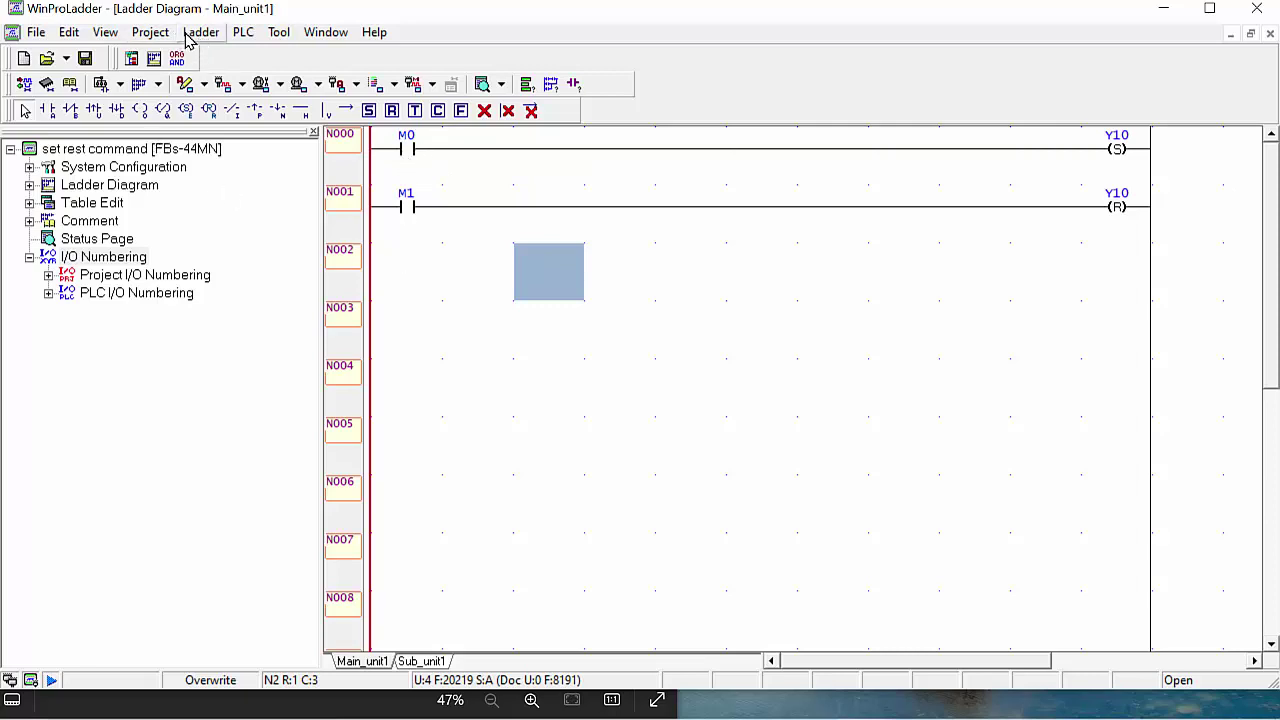
Stop the running PLC and confirm the stop.
{"action": "left_click", "coordinate": [244, 34]}
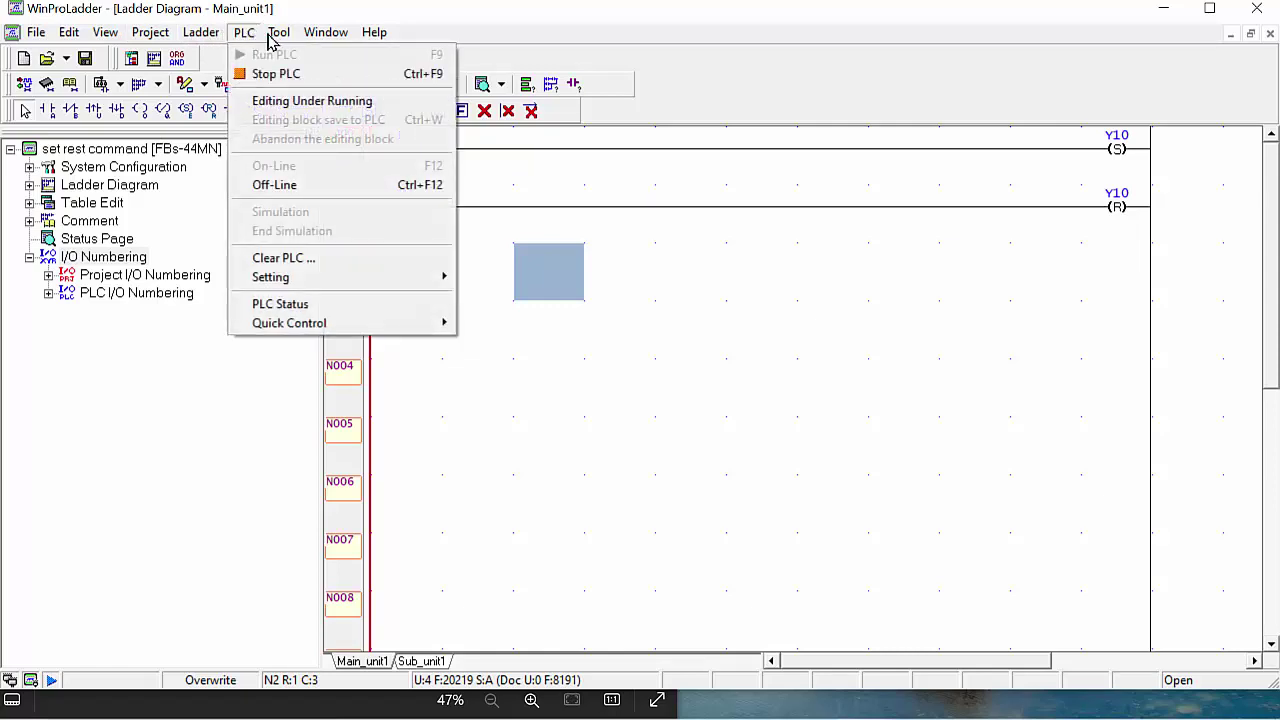
{"action": "mouse_move", "coordinate": [279, 33]}
{"action": "mouse_move", "coordinate": [240, 40]}
{"action": "left_click", "coordinate": [262, 76]}
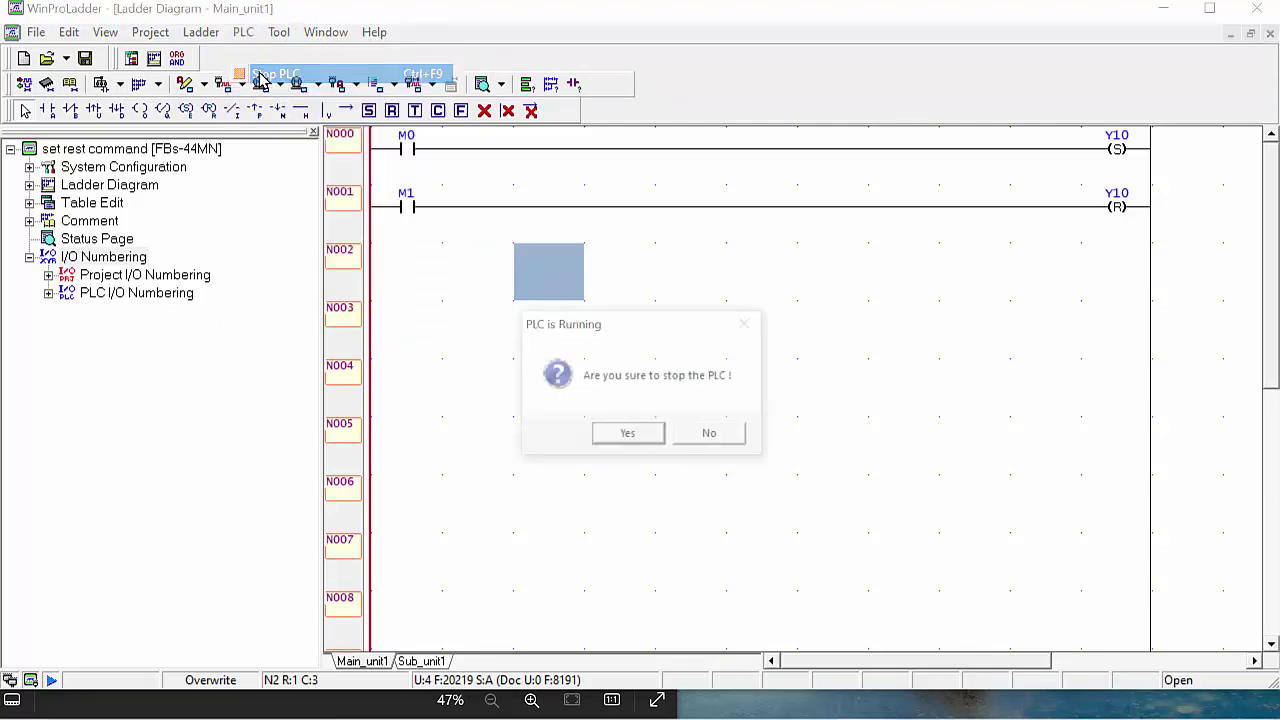
{"action": "left_click", "coordinate": [630, 436]}
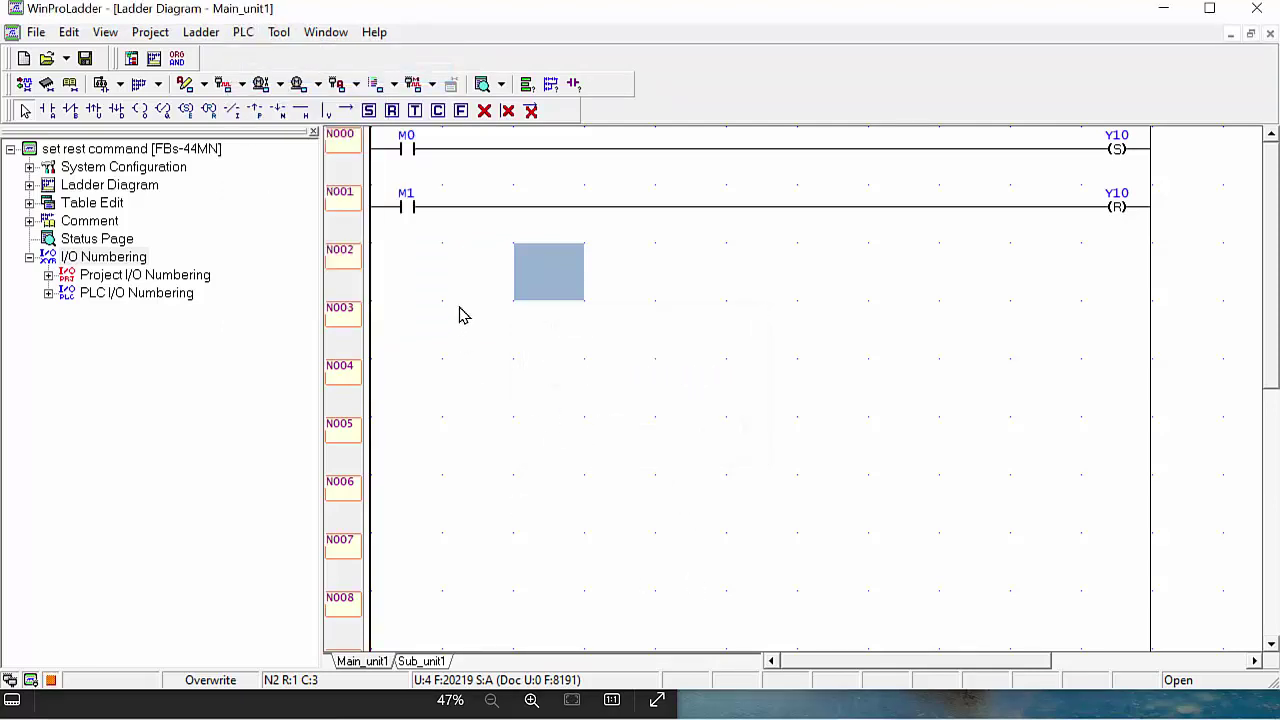
{"action": "left_click", "coordinate": [453, 275]}
Open the I/O configuration with the numbering loaded from the PLC, and close it without changing any settings.
{"action": "left_click", "coordinate": [200, 32]}
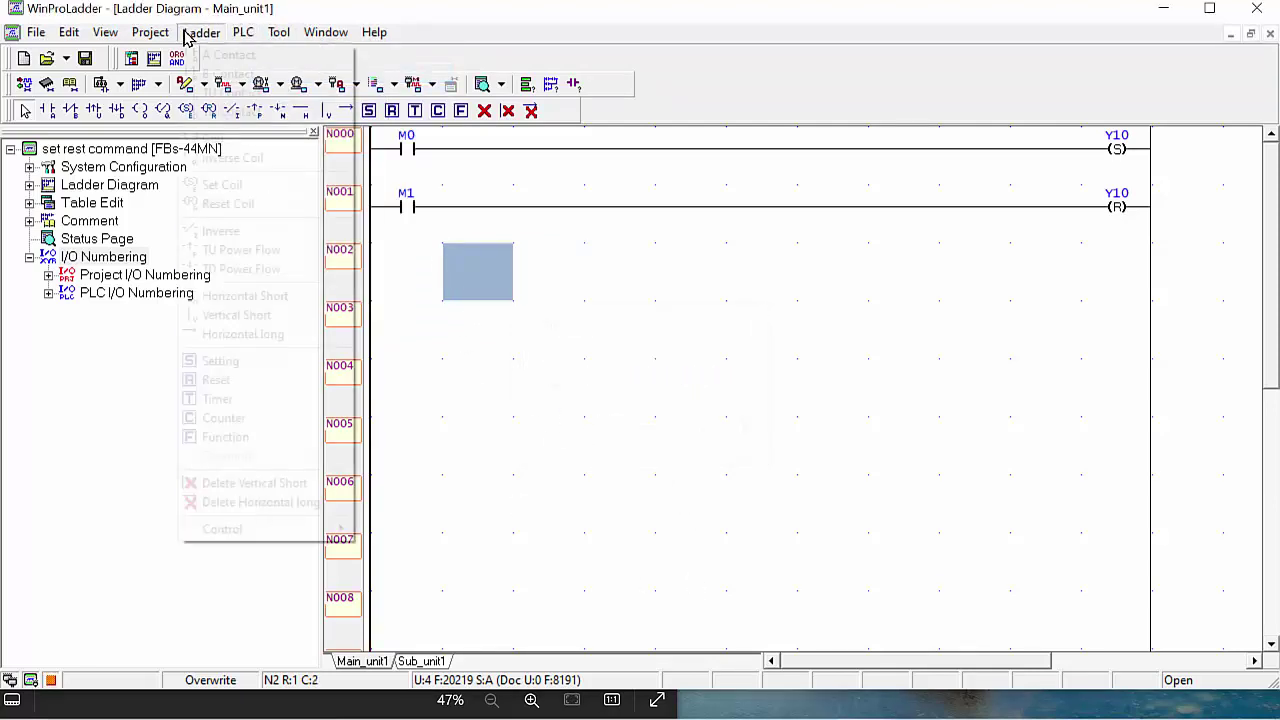
{"action": "mouse_move", "coordinate": [172, 37]}
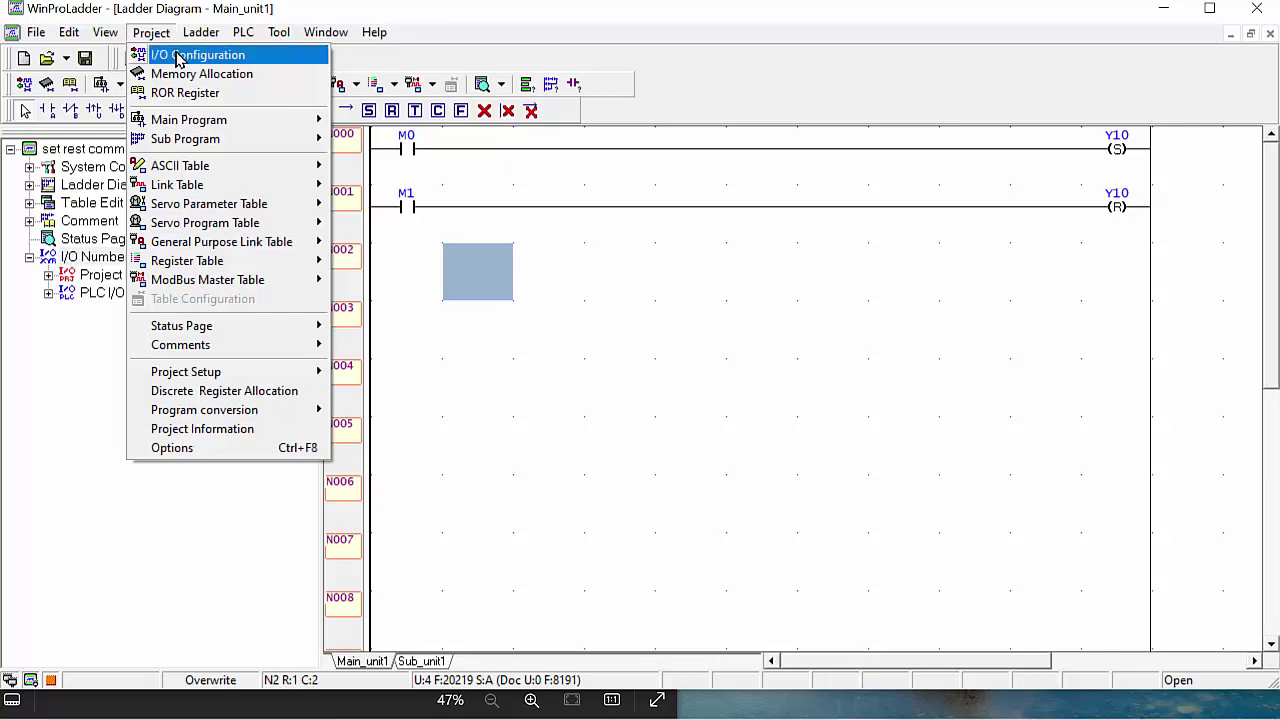
{"action": "left_click", "coordinate": [180, 57]}
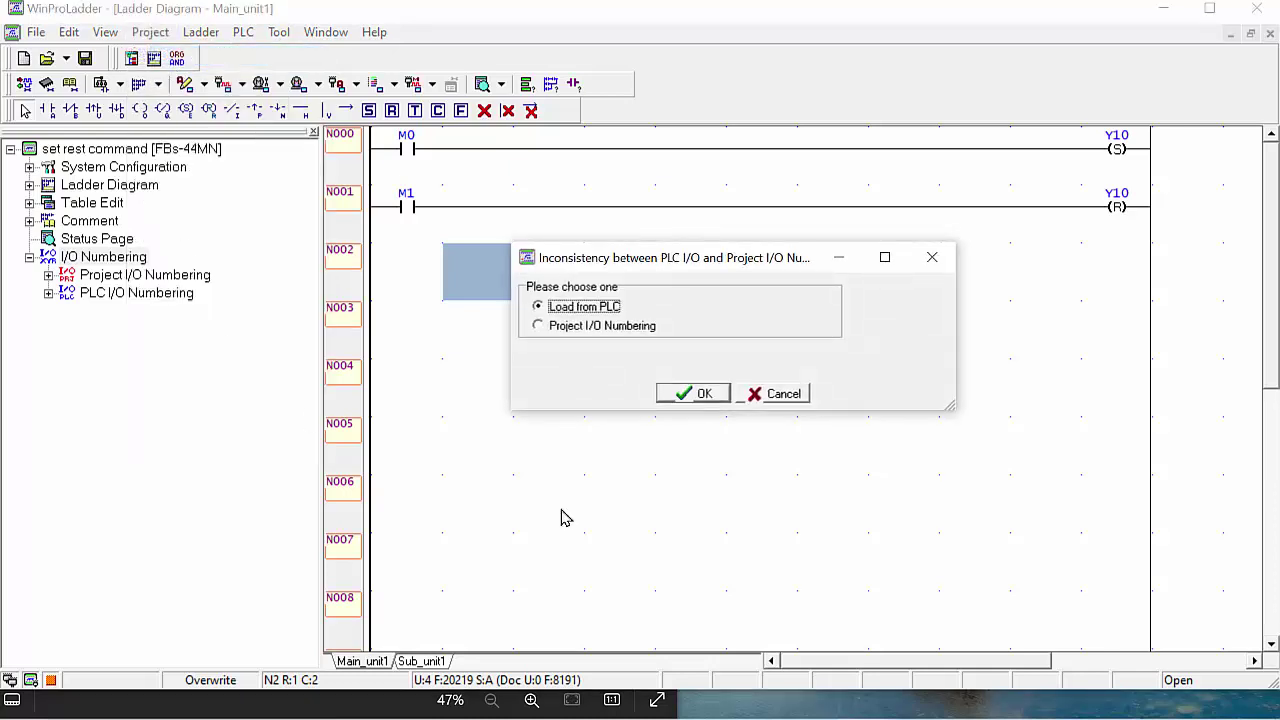
{"action": "left_click", "coordinate": [697, 395]}
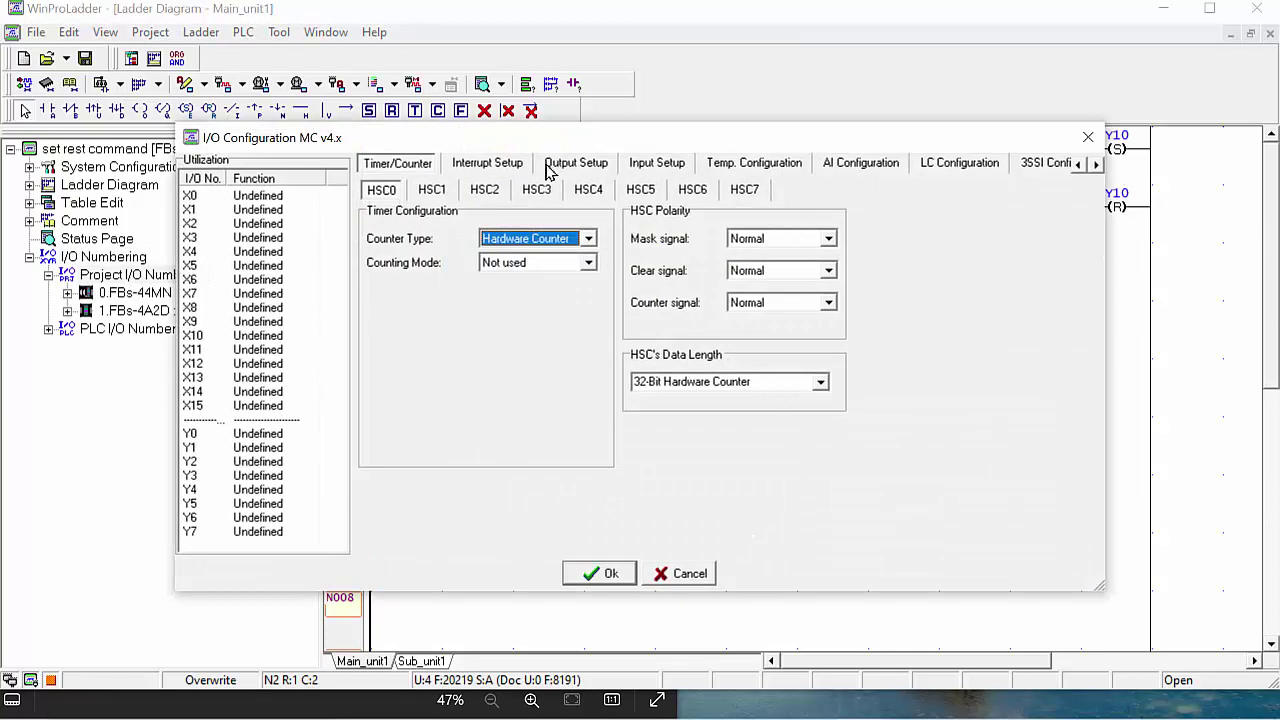
{"action": "left_click", "coordinate": [1088, 137]}
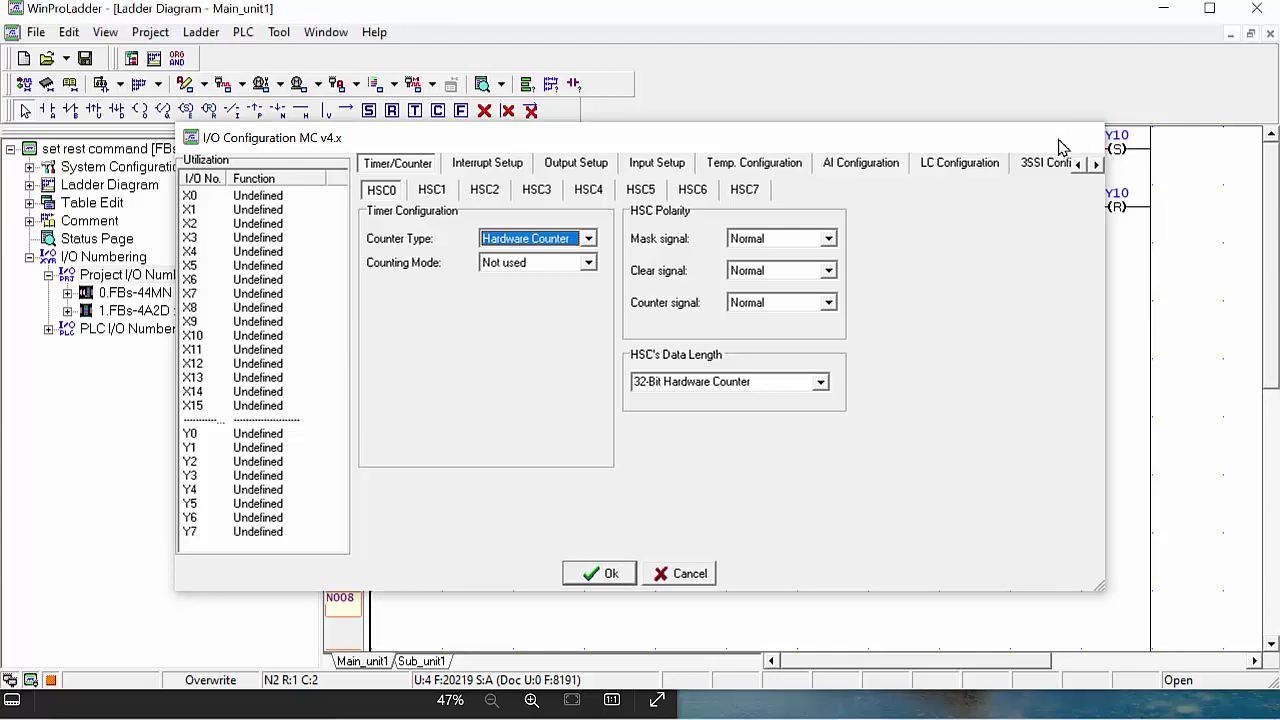
Reset the project's memory allocation to the default values and accept it.
{"action": "left_click", "coordinate": [152, 33]}
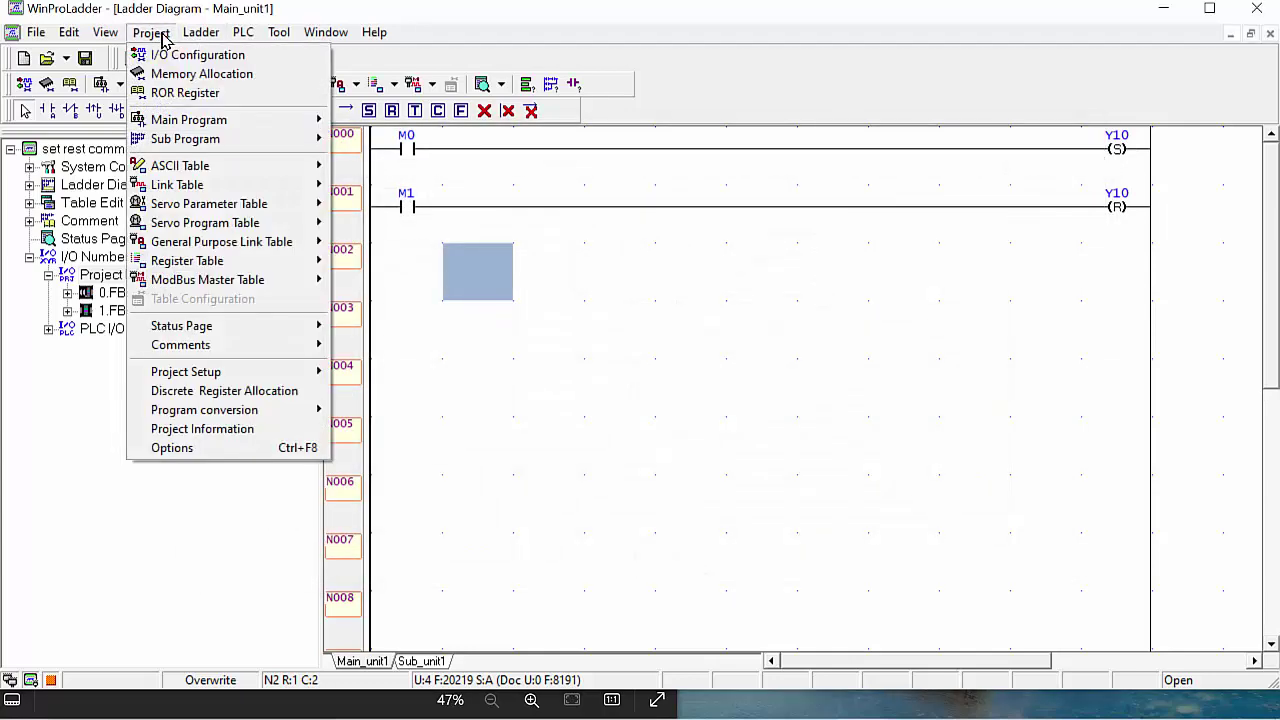
{"action": "left_click", "coordinate": [167, 77]}
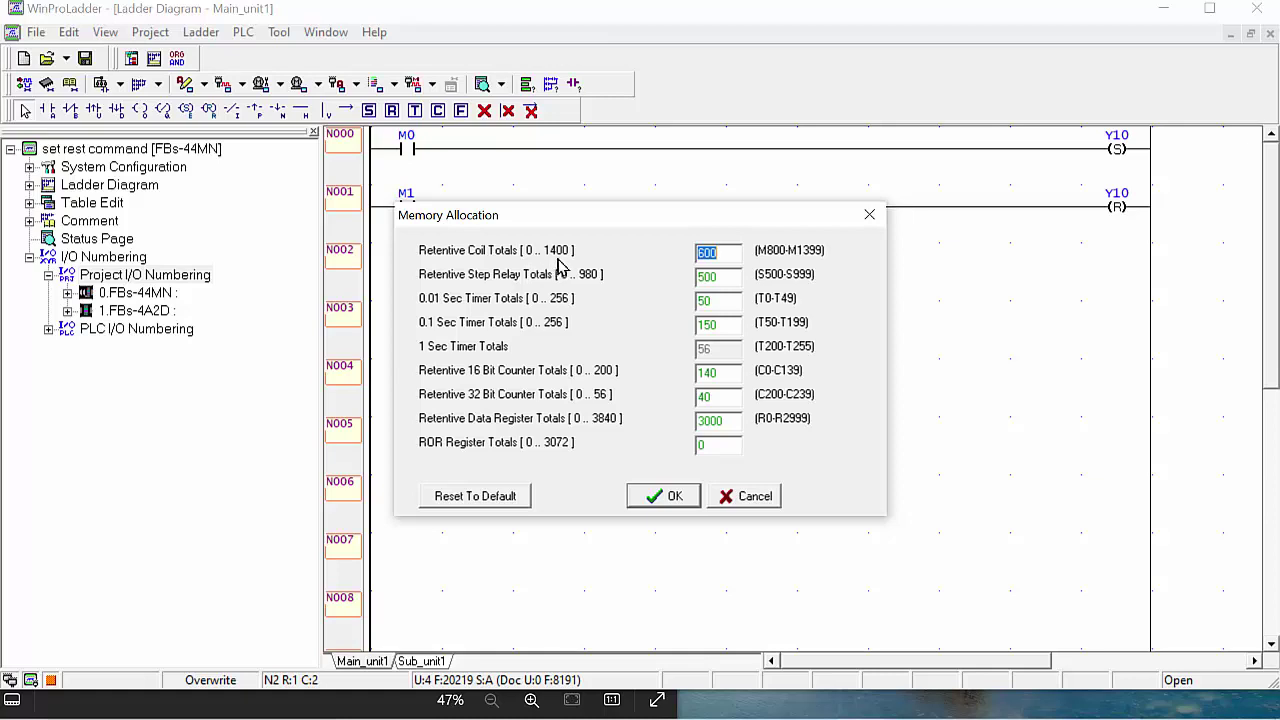
{"action": "left_click", "coordinate": [722, 277]}
{"action": "left_click", "coordinate": [459, 500]}
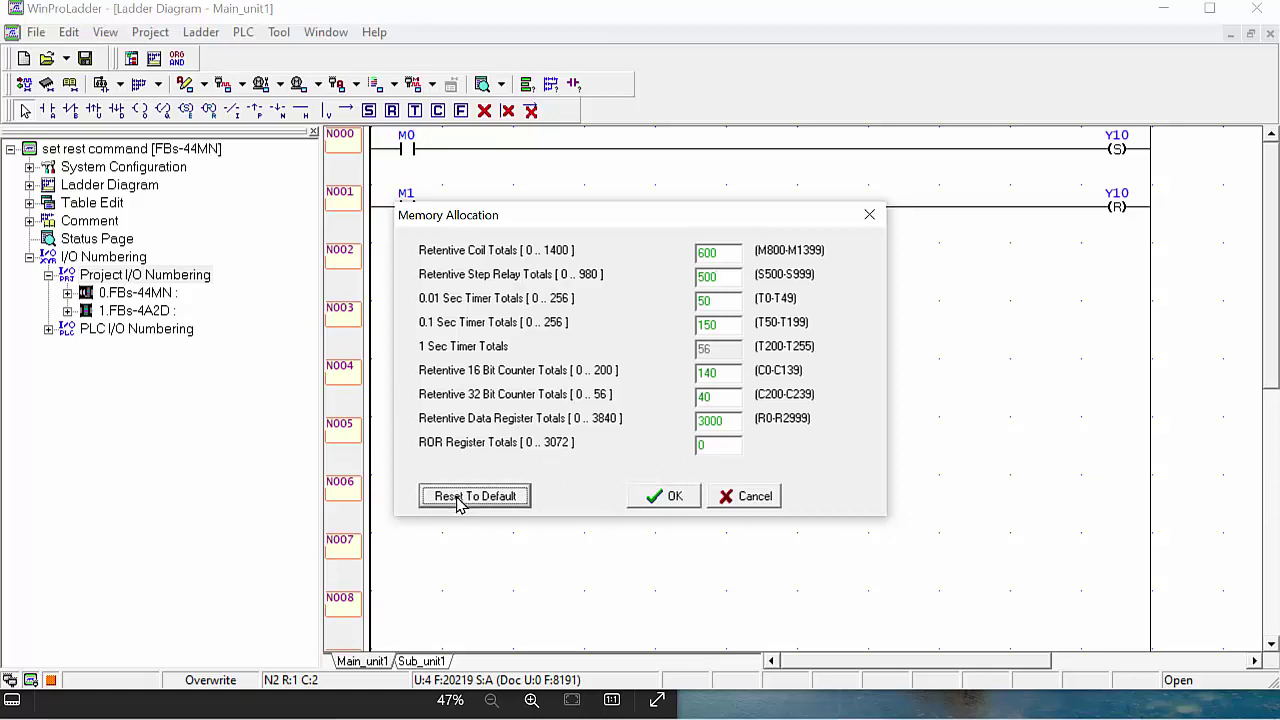
{"action": "left_click", "coordinate": [671, 499]}
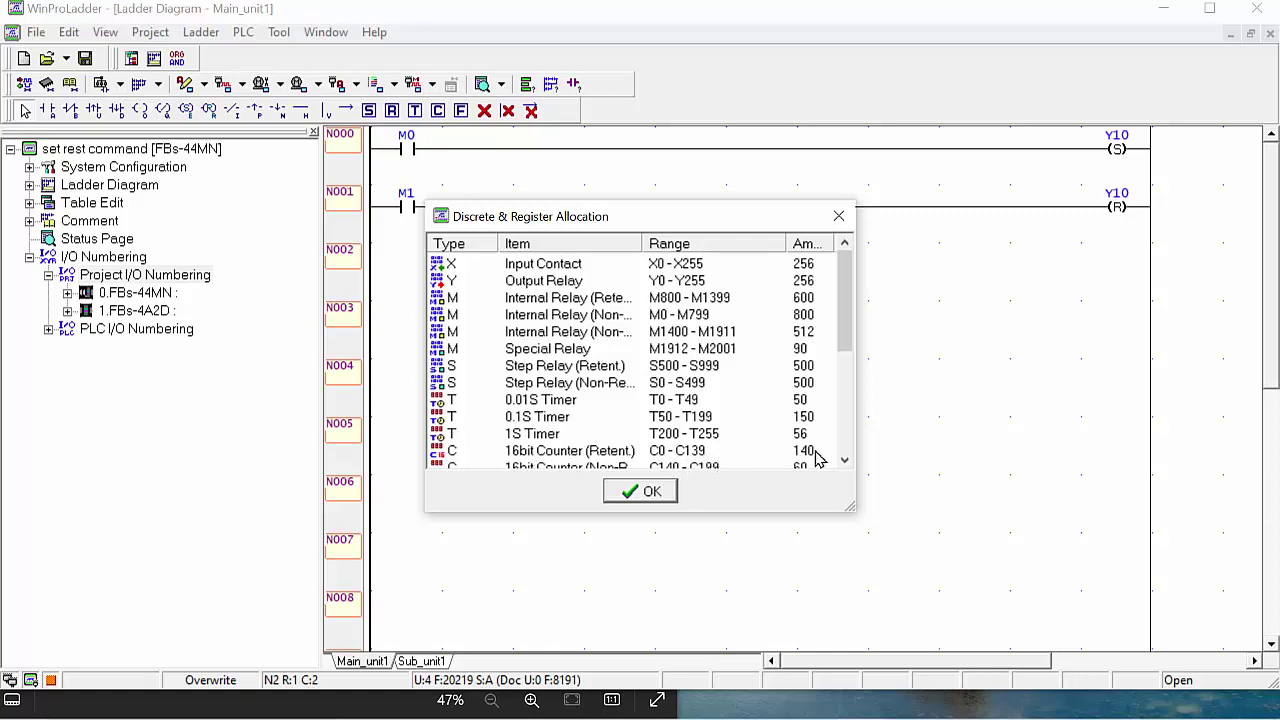
Review the relay, timer, counter and register ranges in the discrete and register allocation list, and close it.
{"action": "left_click", "coordinate": [845, 461]}
{"action": "left_click", "coordinate": [845, 461]}
{"action": "left_click", "coordinate": [845, 461]}
{"action": "left_click", "coordinate": [845, 461]}
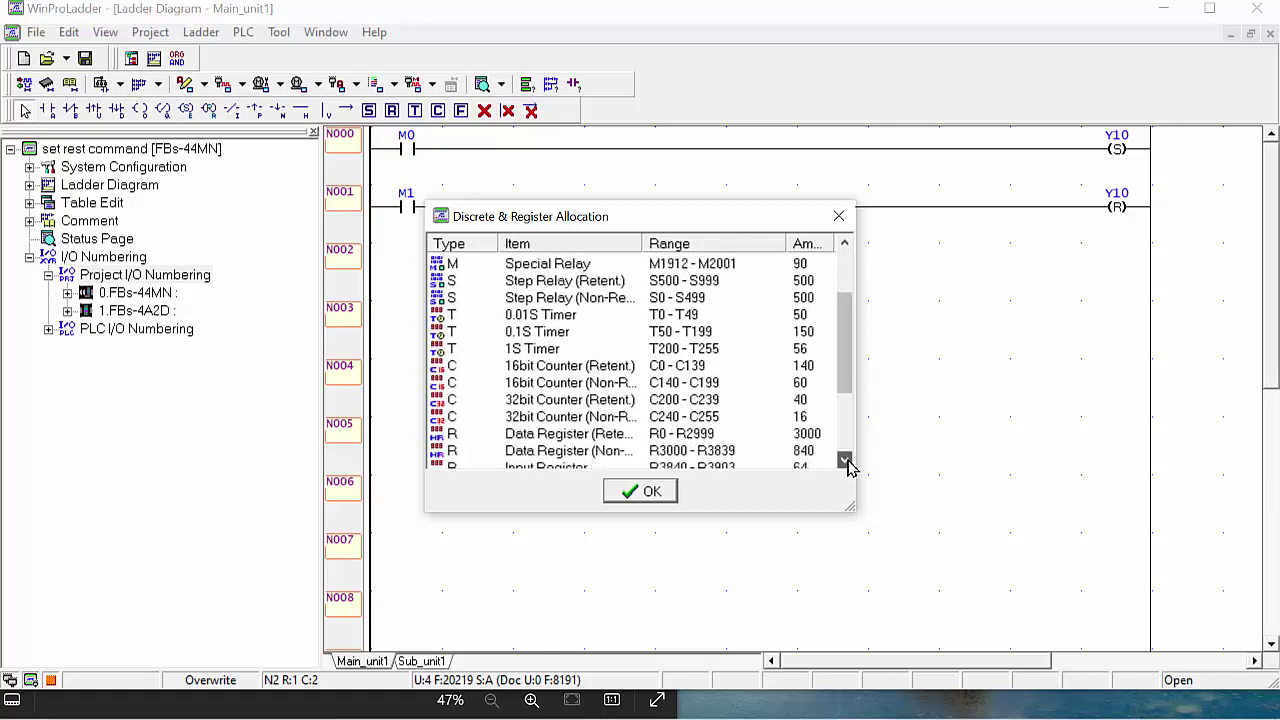
{"action": "left_click", "coordinate": [845, 461]}
{"action": "left_click", "coordinate": [845, 461]}
{"action": "left_click", "coordinate": [845, 461]}
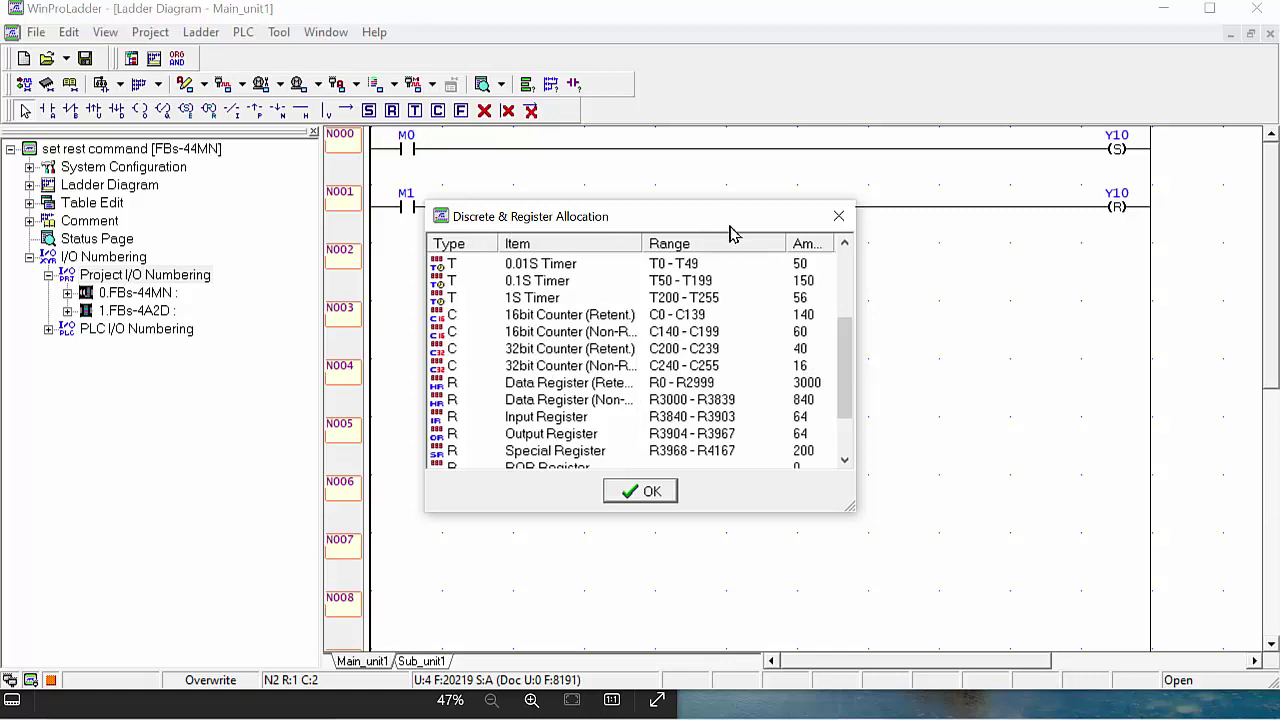
{"action": "left_click", "coordinate": [675, 489]}
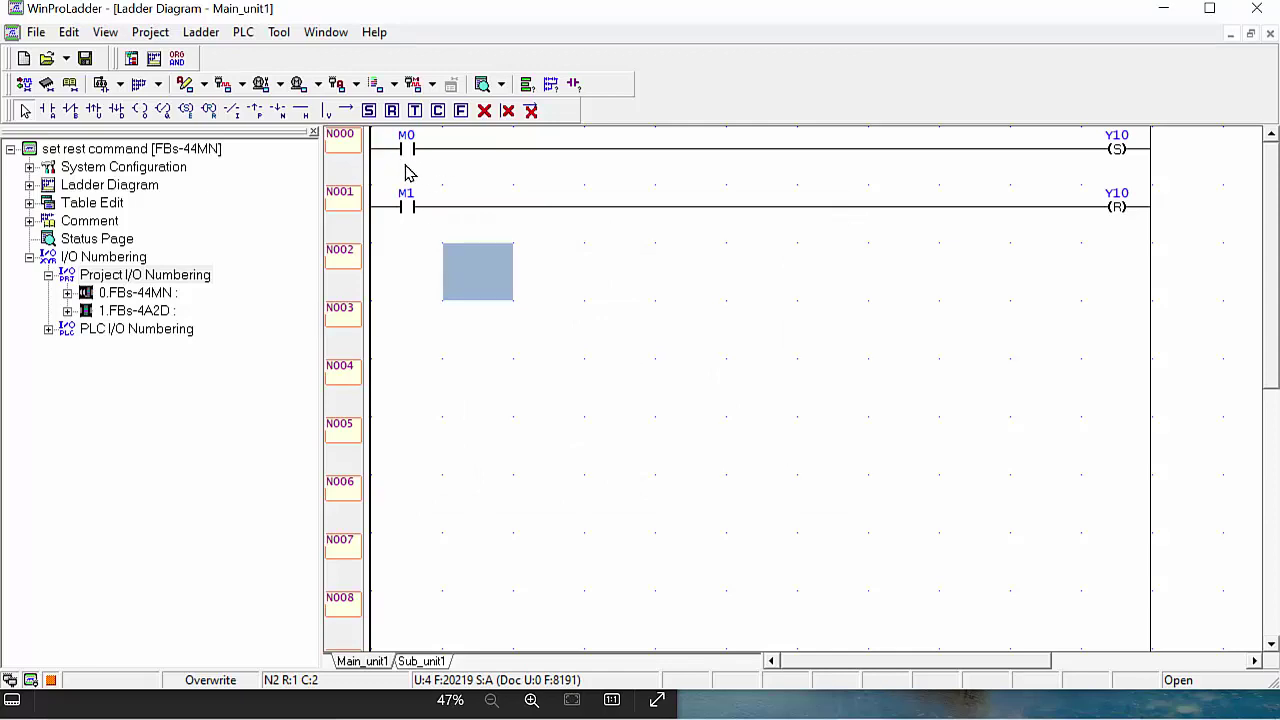
{"action": "left_click", "coordinate": [151, 32]}
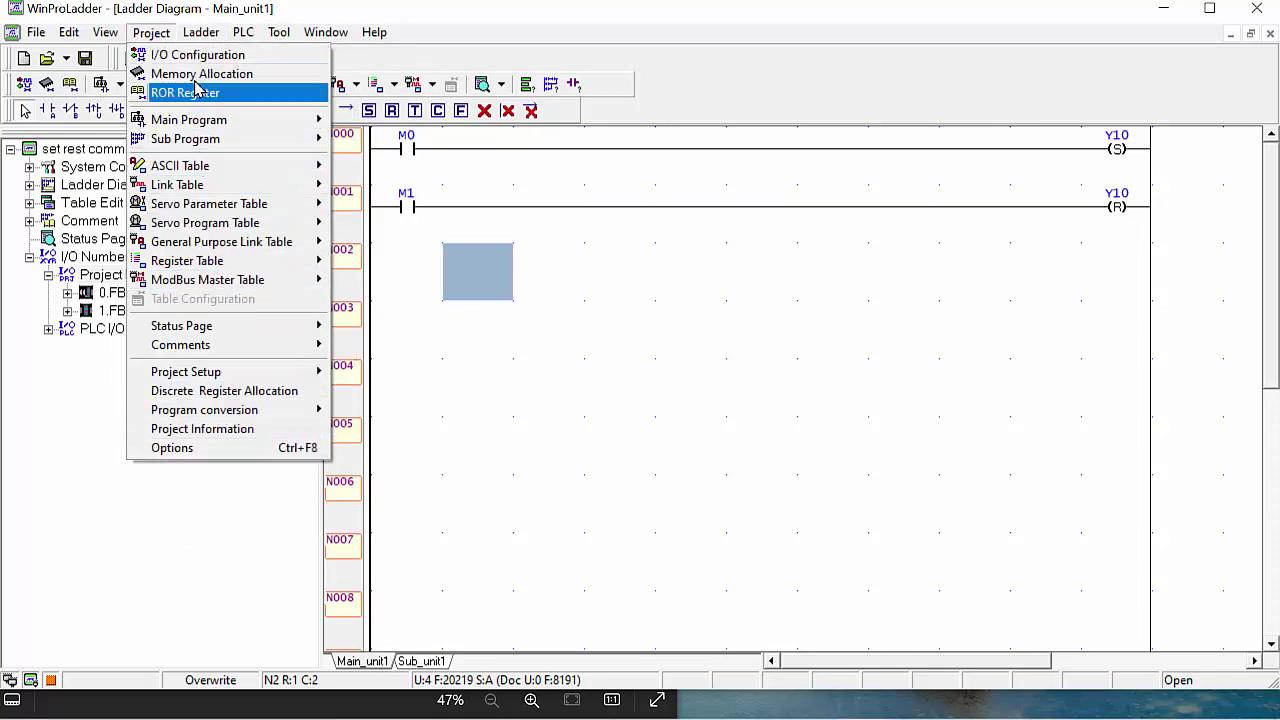
{"action": "left_click", "coordinate": [418, 230]}
{"action": "left_click", "coordinate": [655, 258]}
{"action": "left_click", "coordinate": [420, 155]}
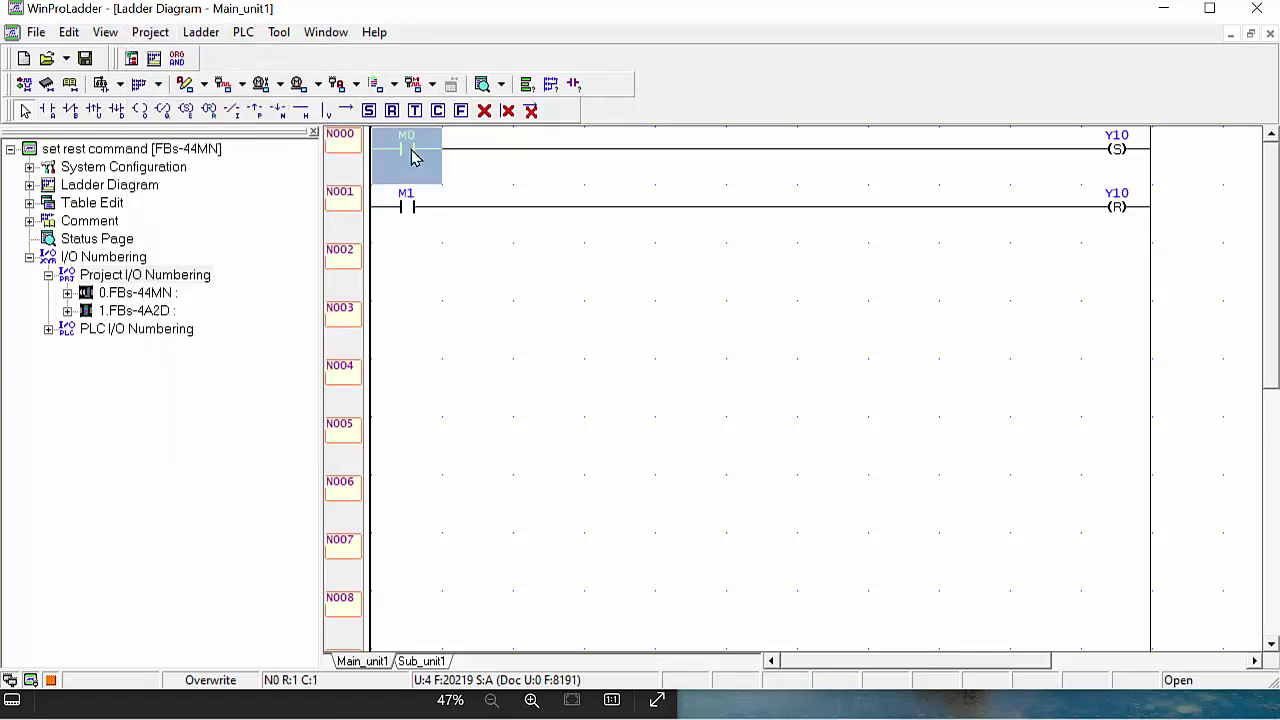
{"action": "right_click", "coordinate": [418, 157]}
{"action": "left_click", "coordinate": [412, 158]}
Start the PLC, confirm the start, and switch contact M0 on in network N000 to set Y10.
{"action": "left_click", "coordinate": [243, 32]}
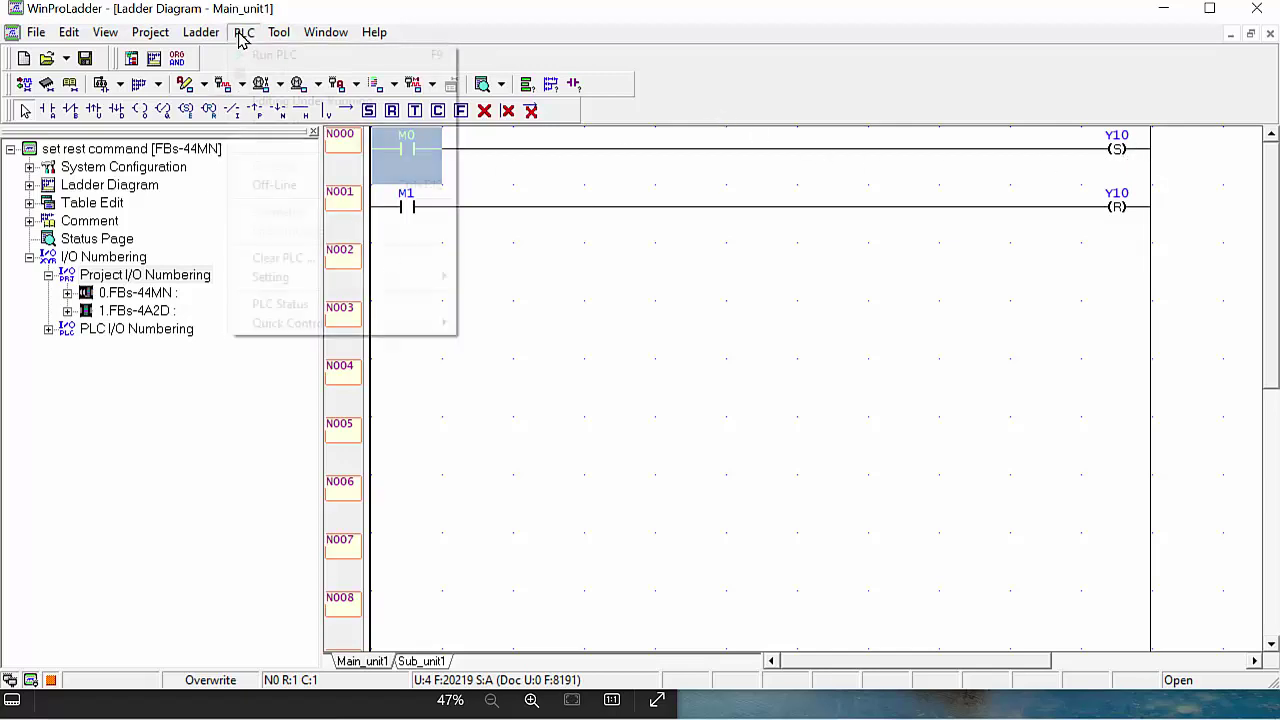
{"action": "left_click", "coordinate": [272, 57]}
{"action": "left_click", "coordinate": [619, 438]}
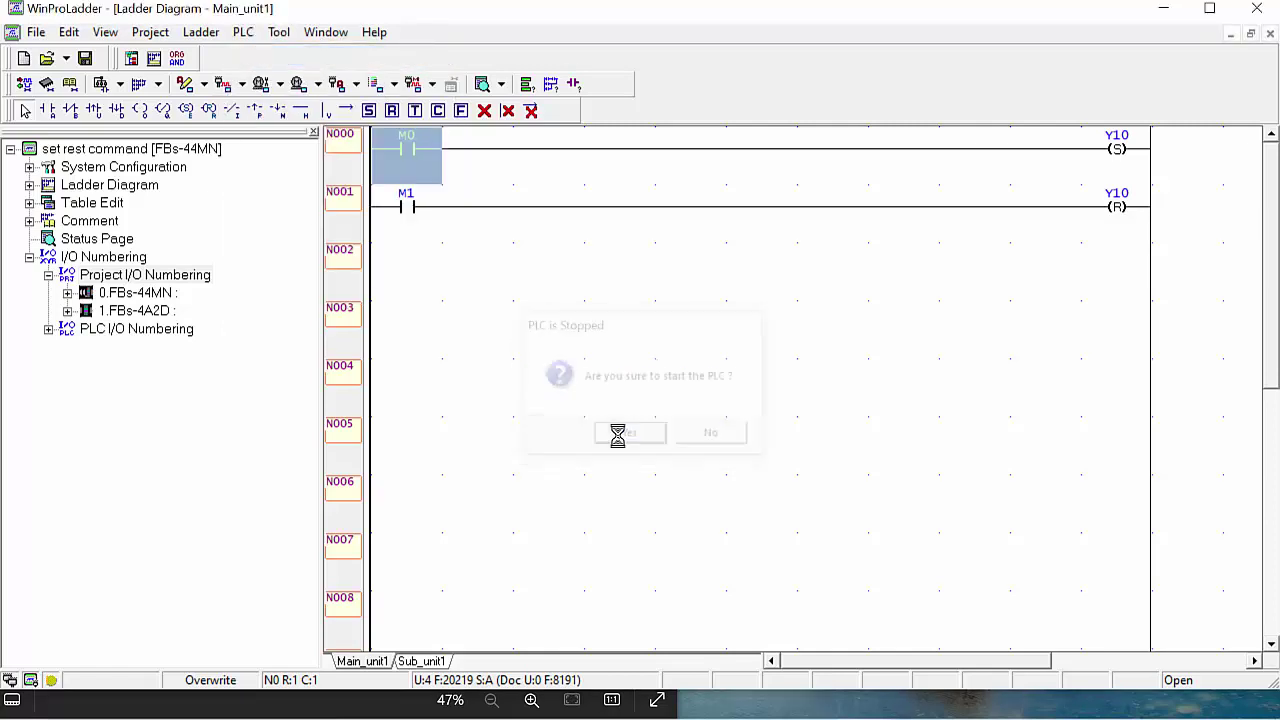
{"action": "right_click", "coordinate": [407, 153]}
{"action": "left_click", "coordinate": [426, 198]}
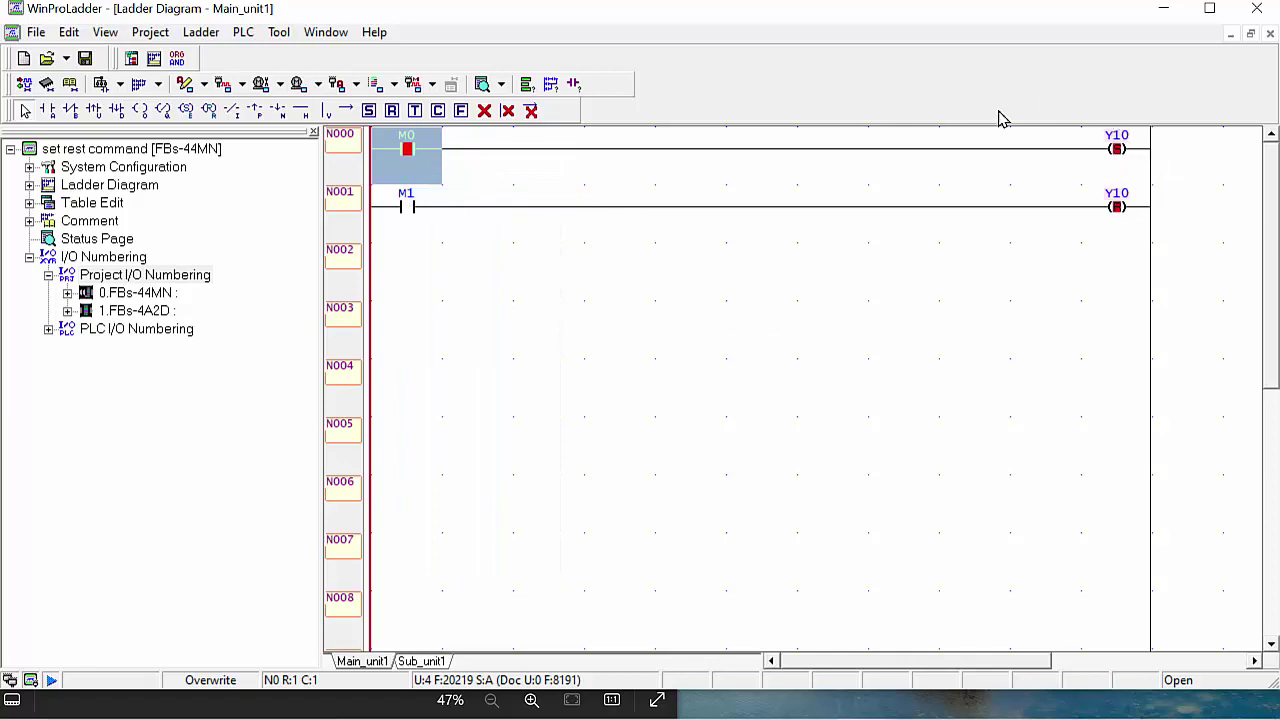
Switch contact M0 off in network N000.
{"action": "left_click", "coordinate": [407, 210]}
{"action": "right_click", "coordinate": [413, 208]}
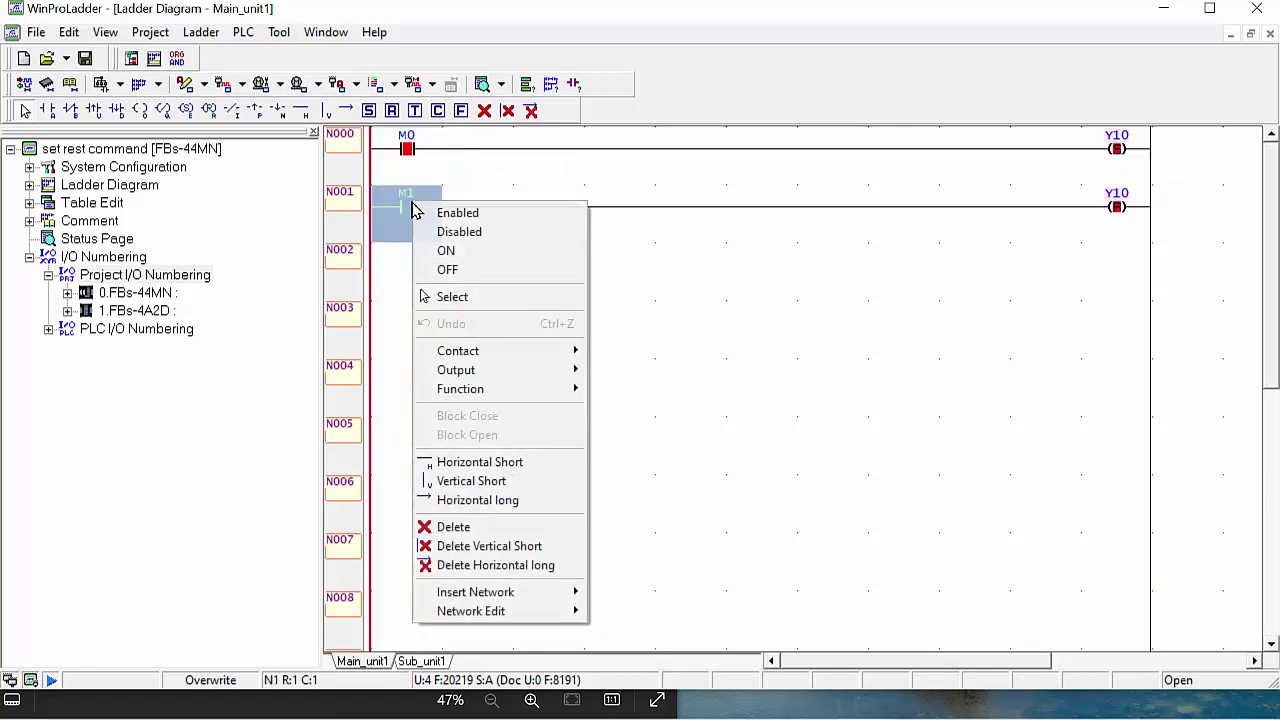
{"action": "left_click", "coordinate": [413, 163]}
{"action": "right_click", "coordinate": [413, 163]}
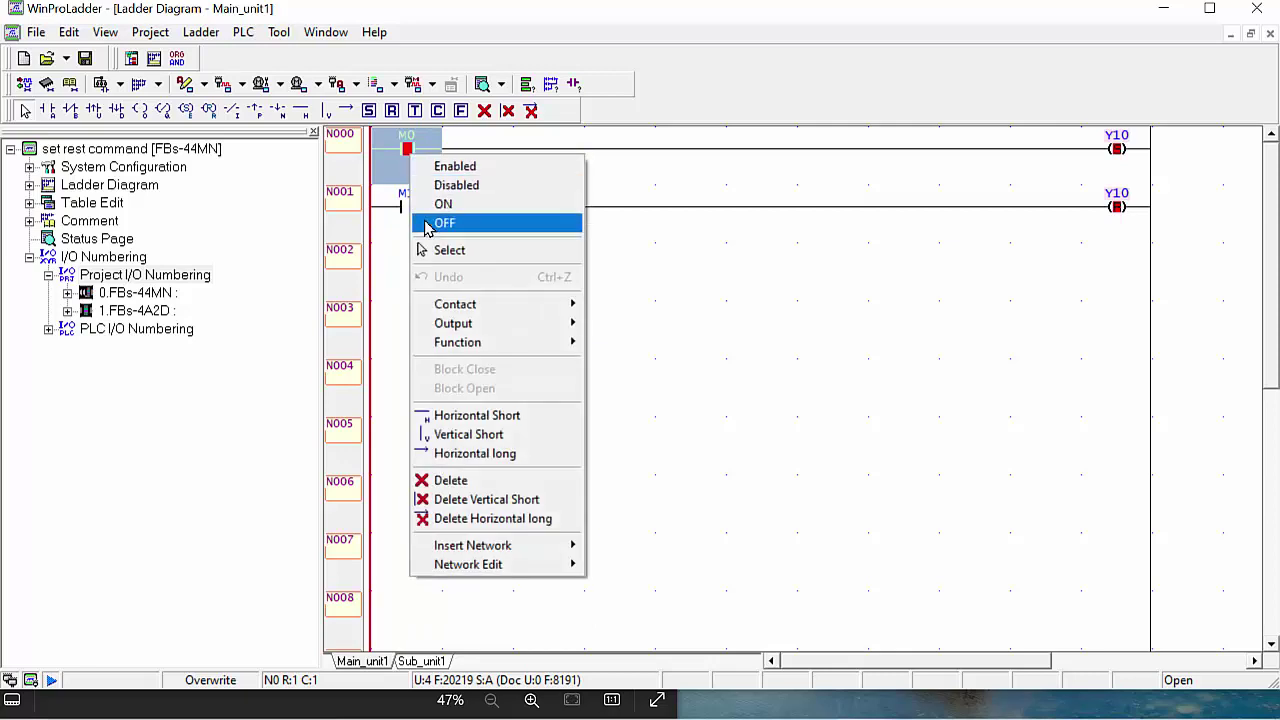
{"action": "left_click", "coordinate": [432, 220]}
Switch contact M1 on in network N001 to reset Y10, and switch it back off.
{"action": "left_click", "coordinate": [413, 213]}
{"action": "right_click", "coordinate": [411, 213]}
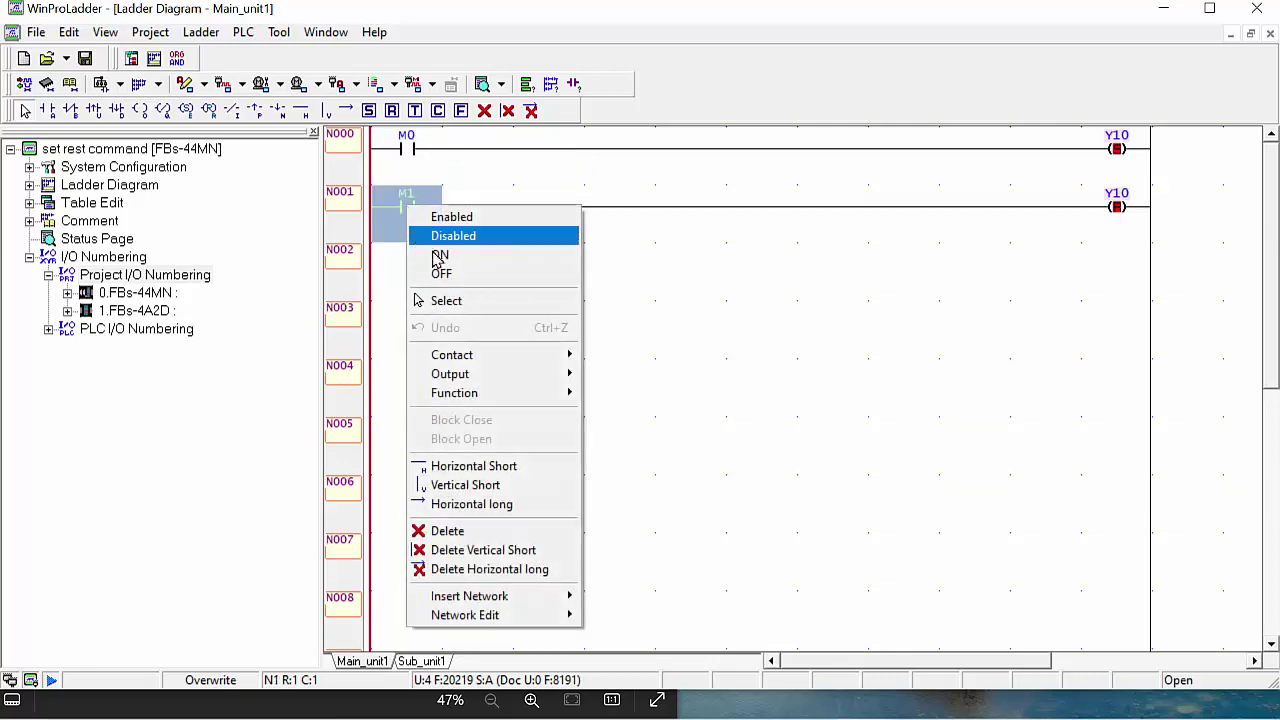
{"action": "left_click", "coordinate": [435, 254]}
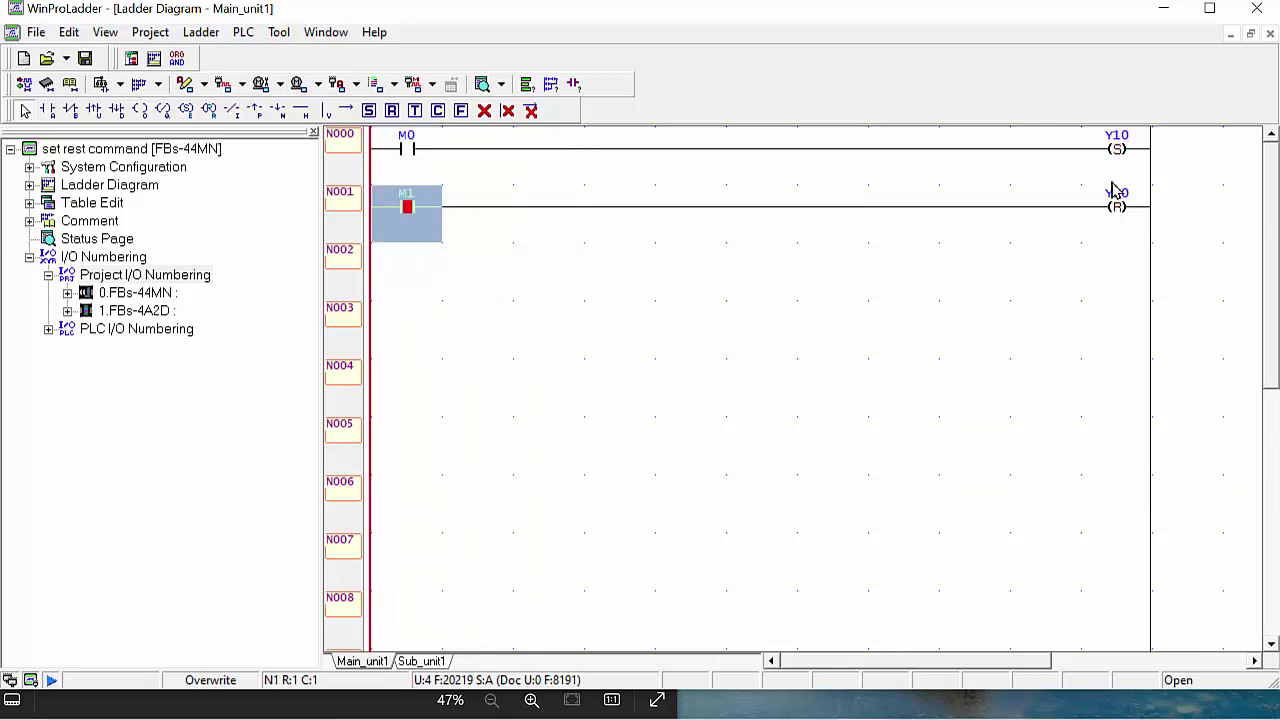
{"action": "right_click", "coordinate": [427, 210]}
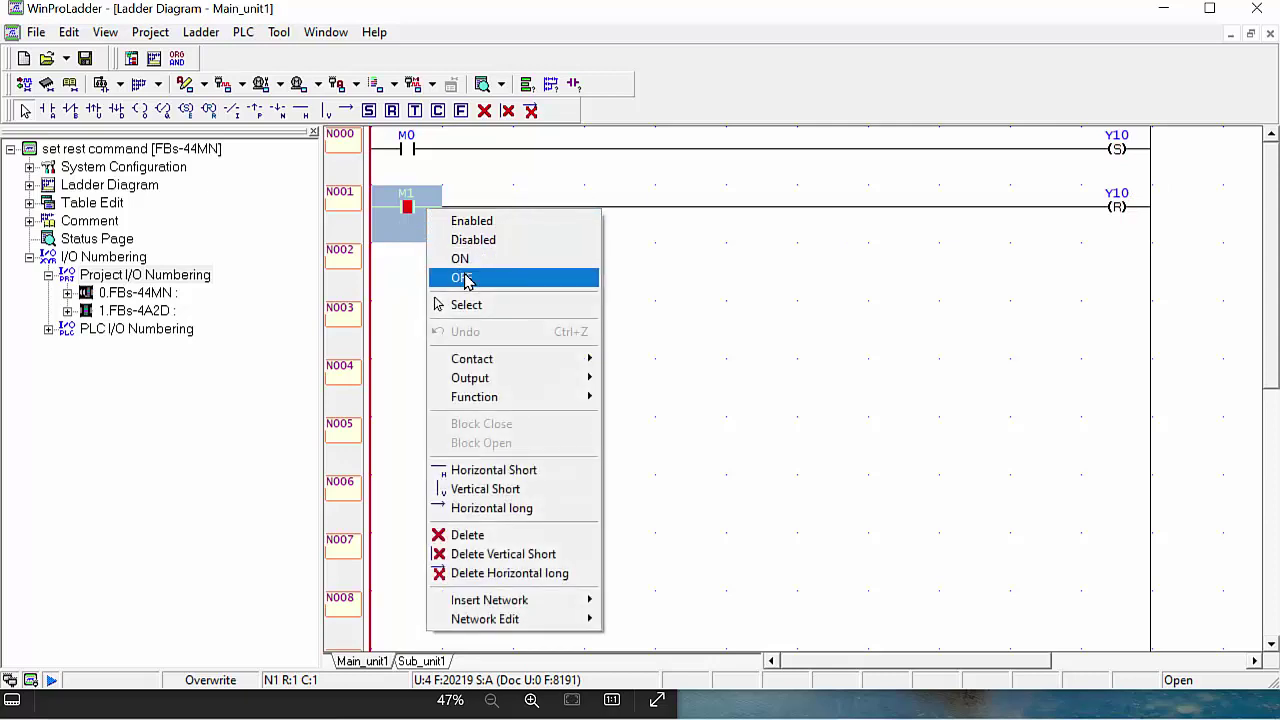
{"action": "left_click", "coordinate": [464, 278]}
{"action": "left_click", "coordinate": [474, 200]}
{"action": "left_click", "coordinate": [500, 296]}
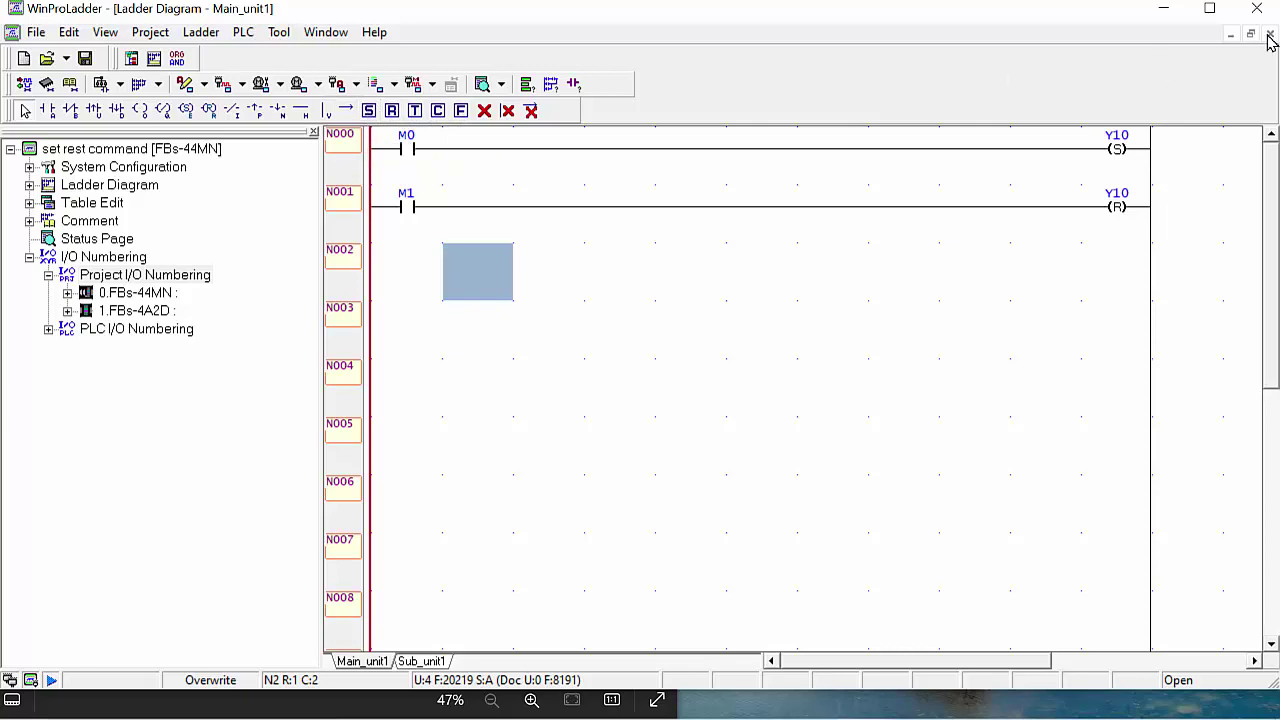
Stop the PLC after the Y10 test and confirm the stop.
{"action": "left_click", "coordinate": [243, 33]}
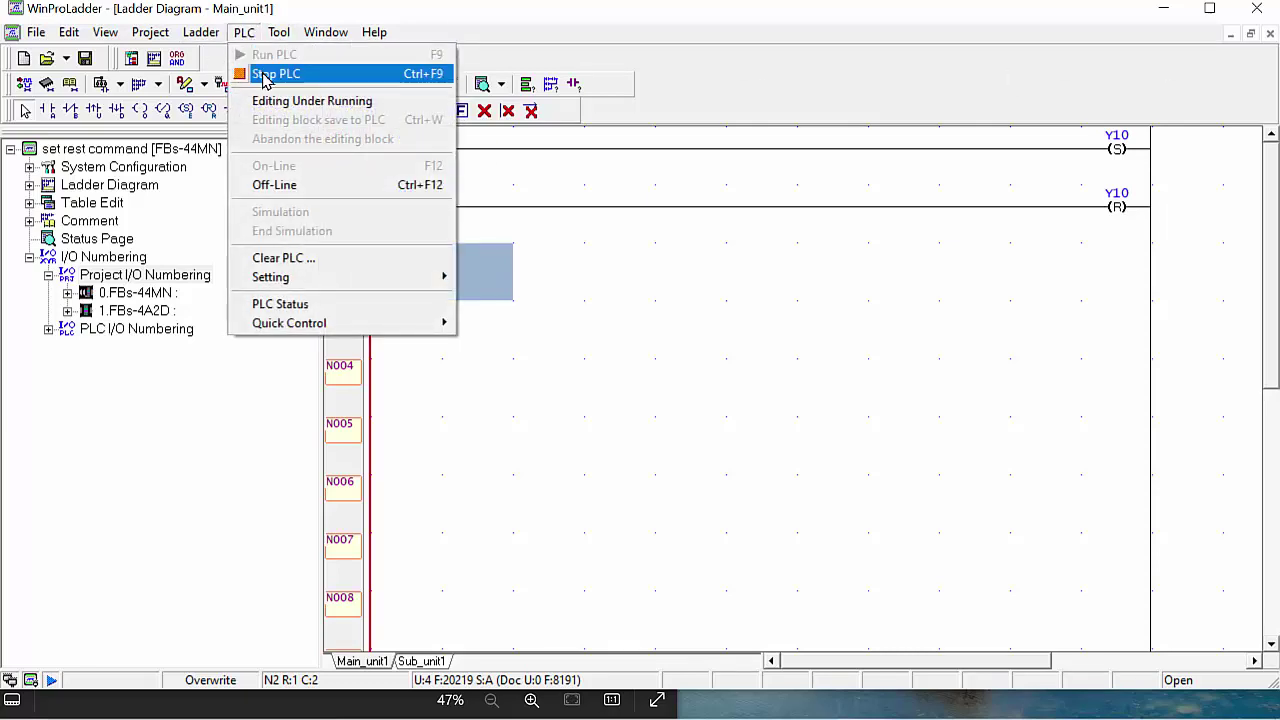
{"action": "left_click", "coordinate": [257, 74]}
{"action": "left_click", "coordinate": [622, 436]}
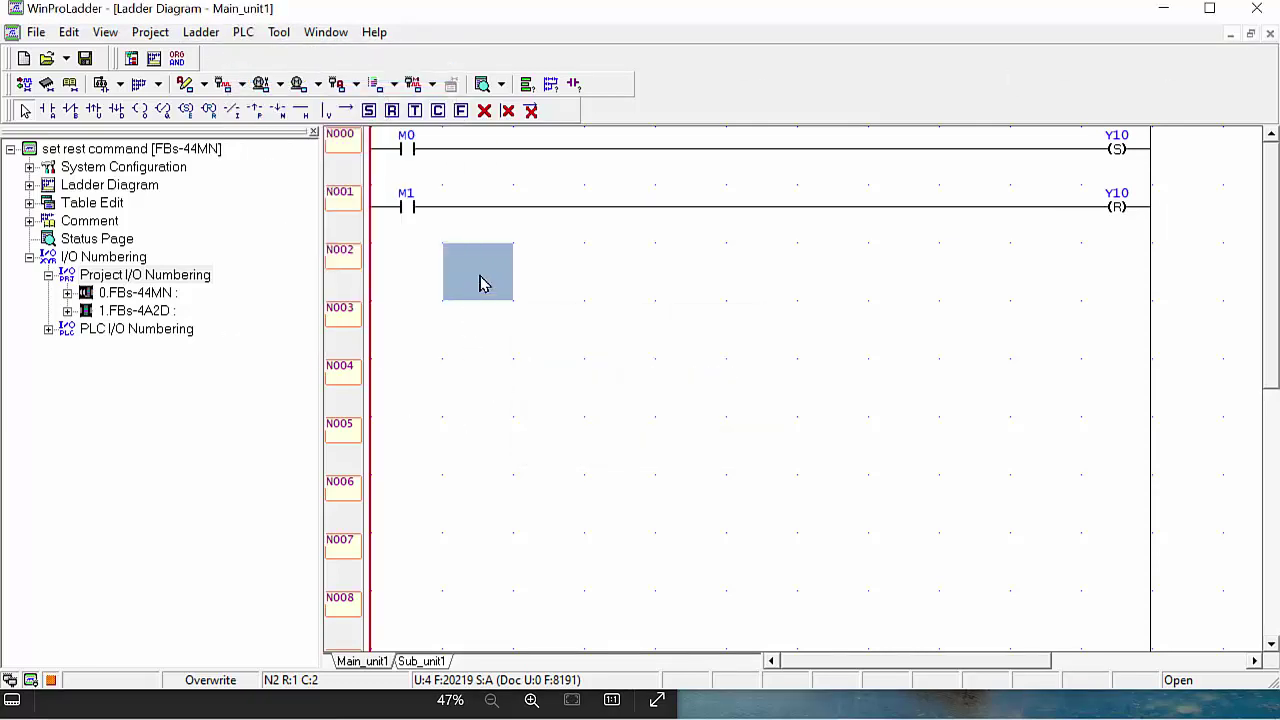
{"action": "left_click", "coordinate": [450, 205]}
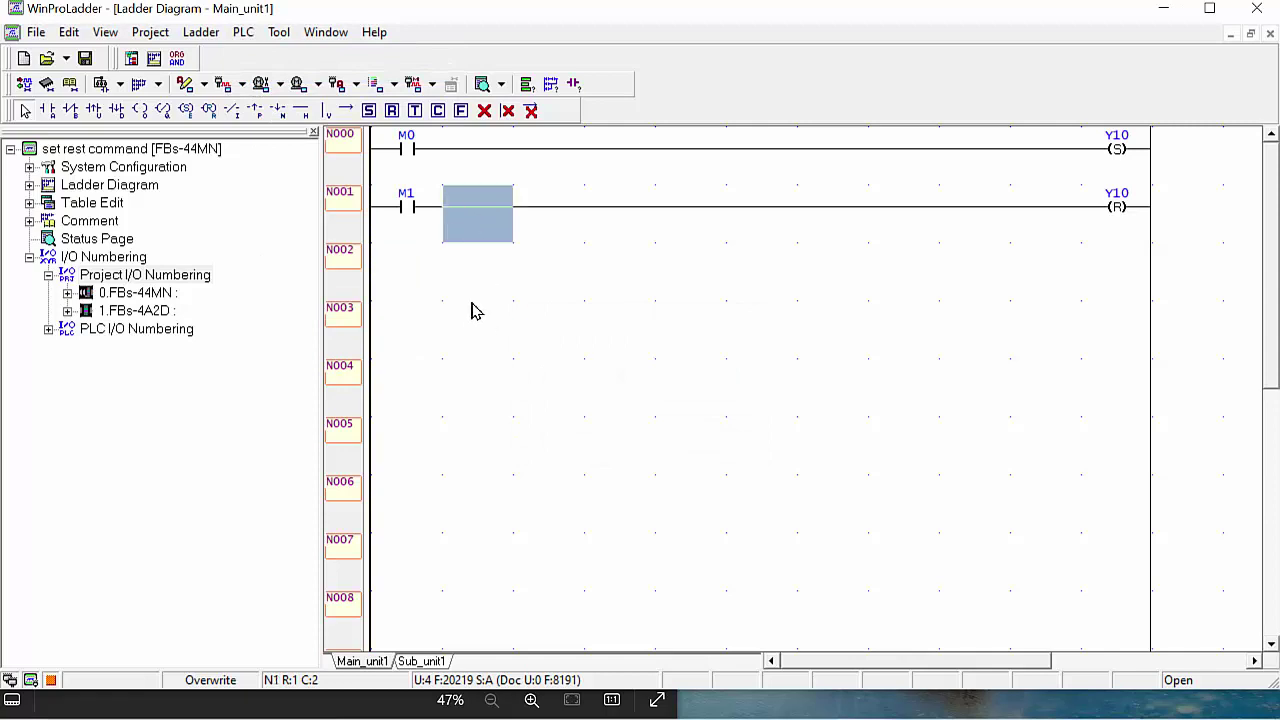
{"action": "left_click", "coordinate": [1108, 148]}
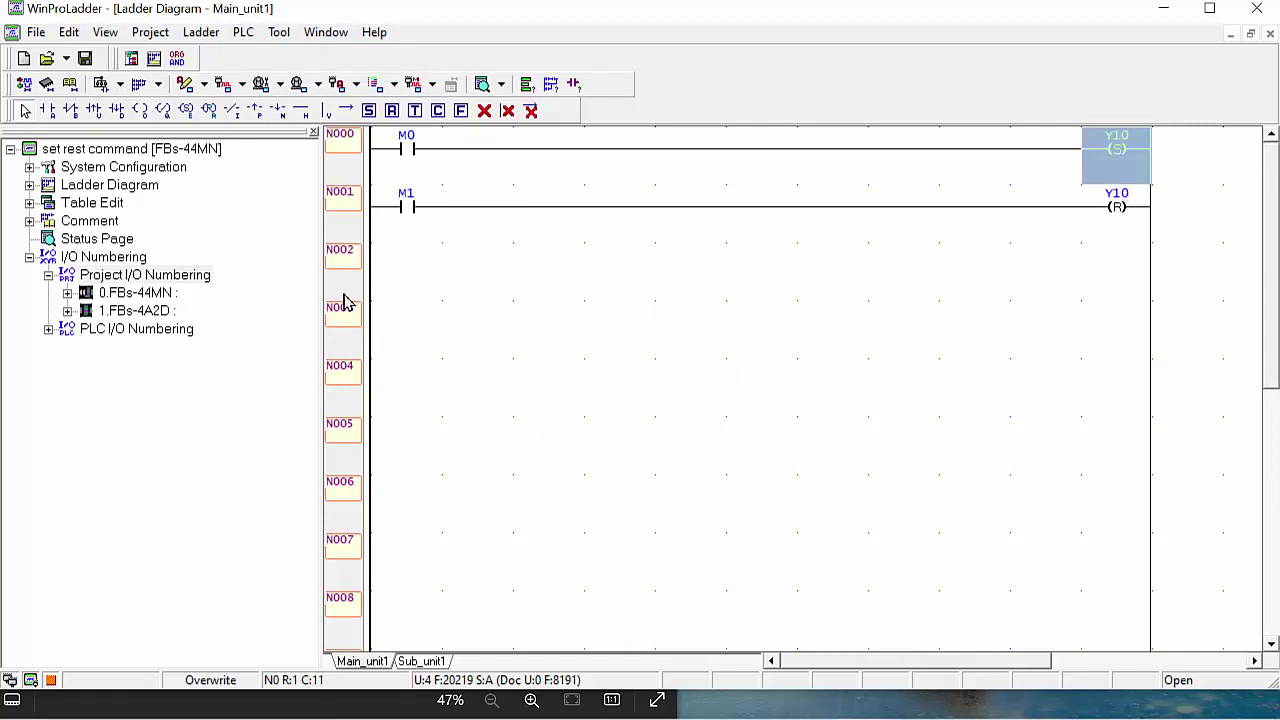
Place normally open contacts M10 at the start of network N002 and M15 at the start of network N003.
{"action": "left_click", "coordinate": [418, 281]}
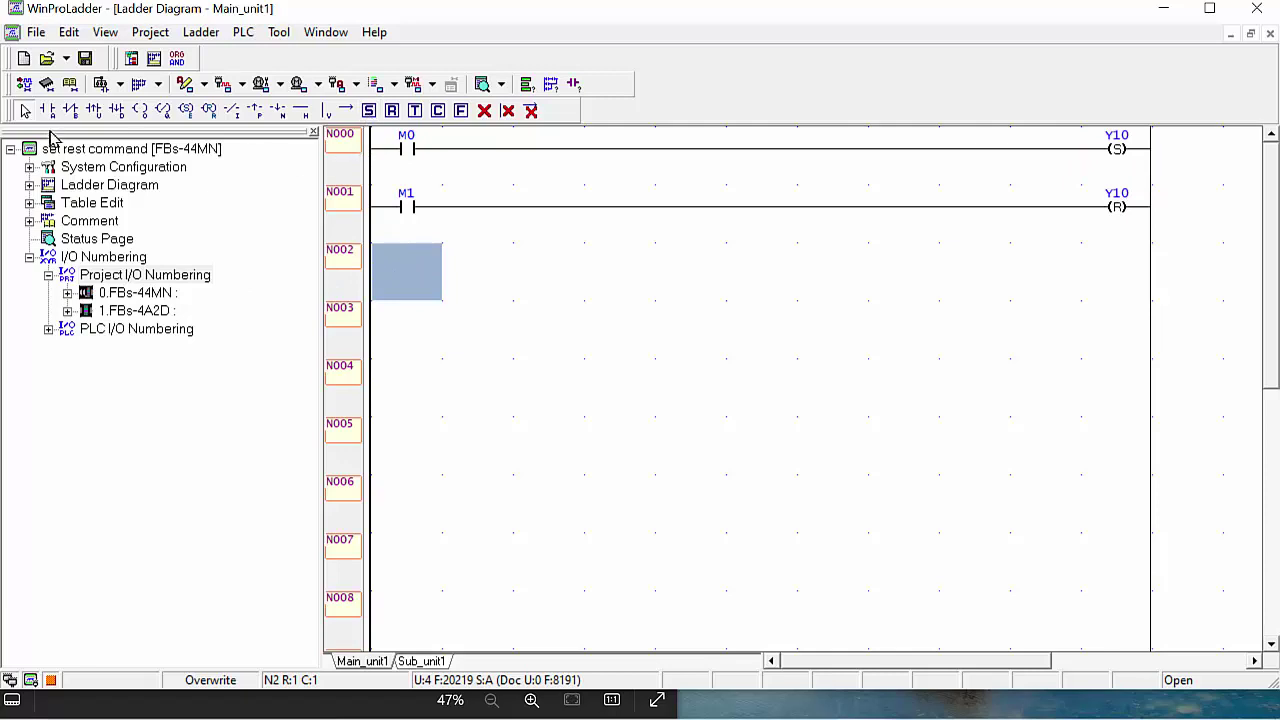
{"action": "double_click", "coordinate": [409, 277]}
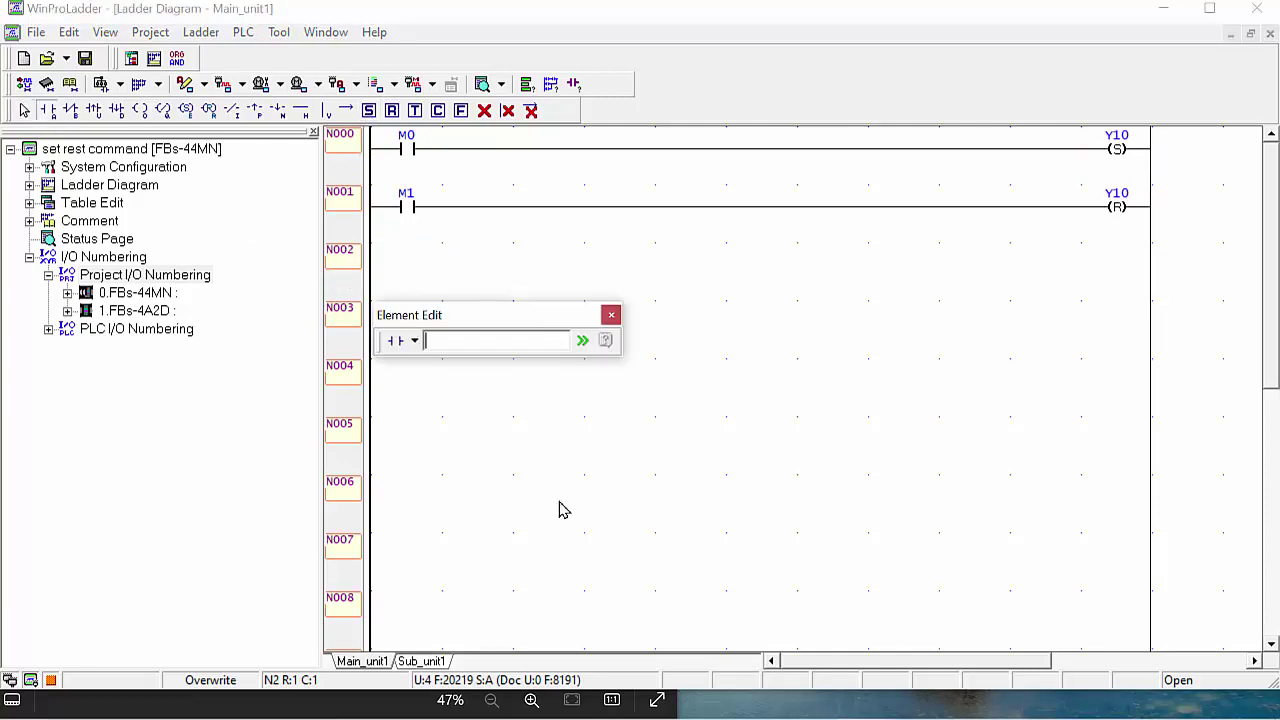
{"action": "type", "text": "M10"}
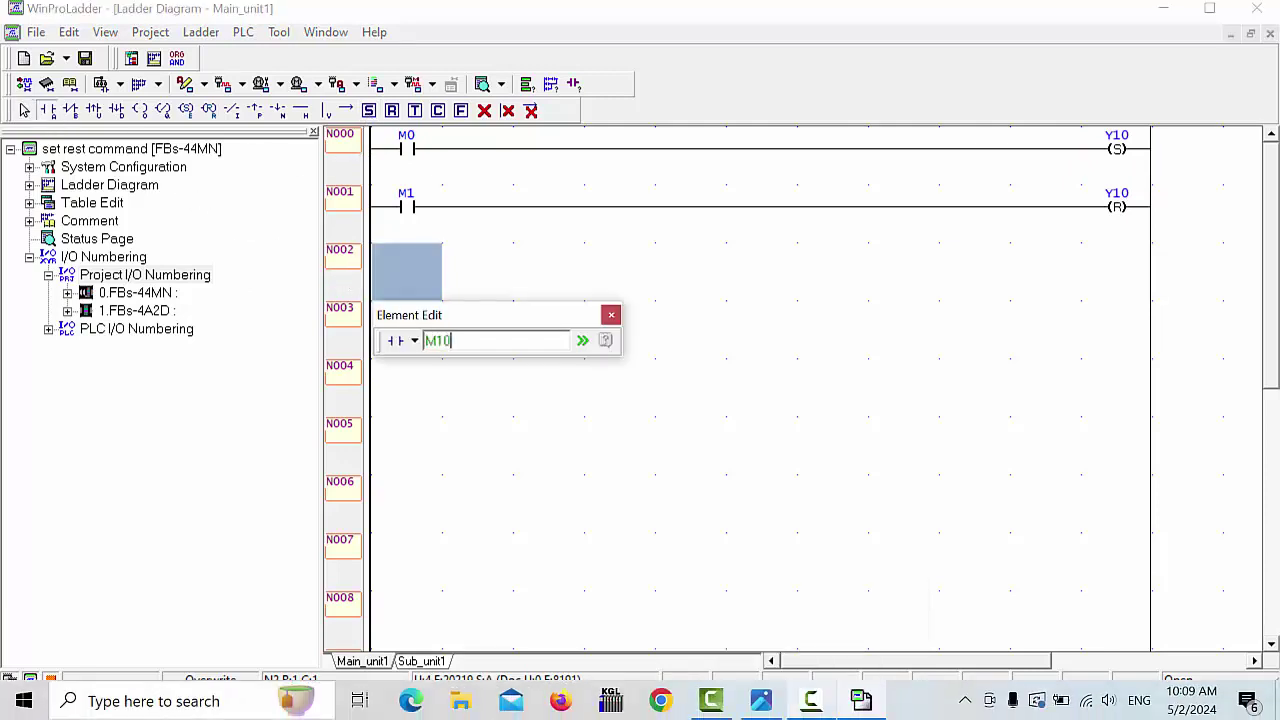
{"action": "key", "text": "Return"}
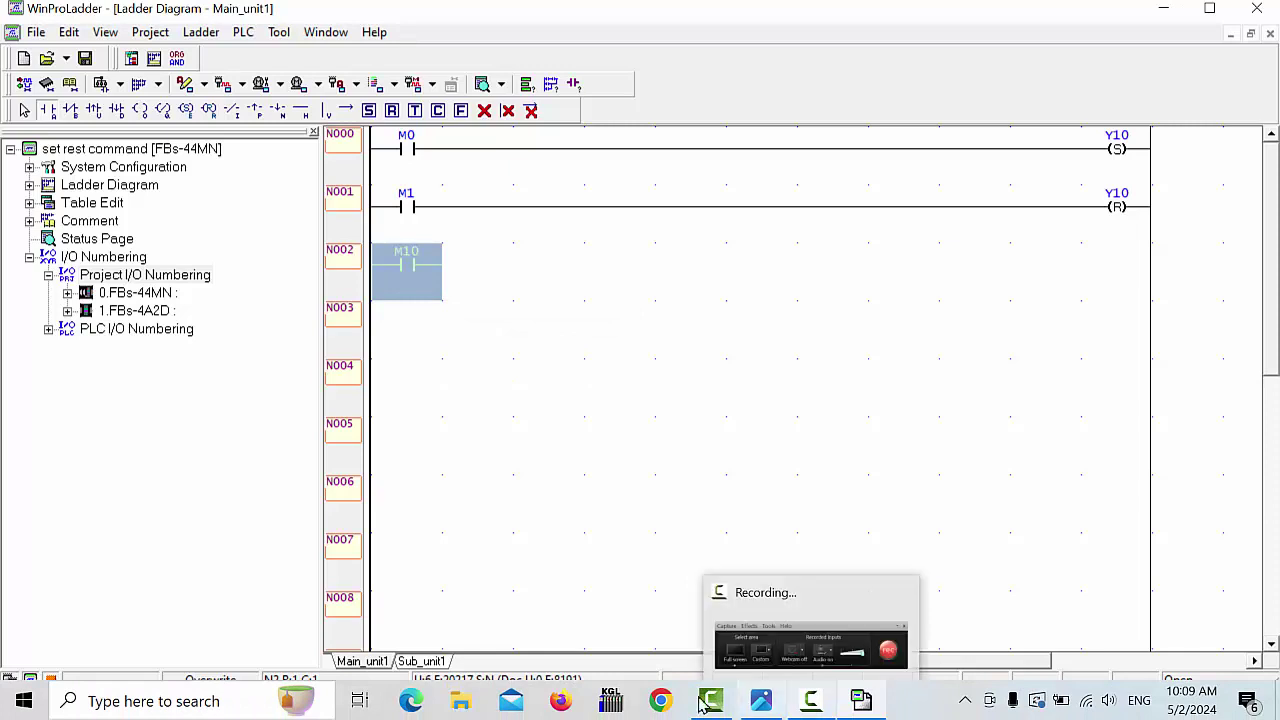
{"action": "double_click", "coordinate": [391, 322]}
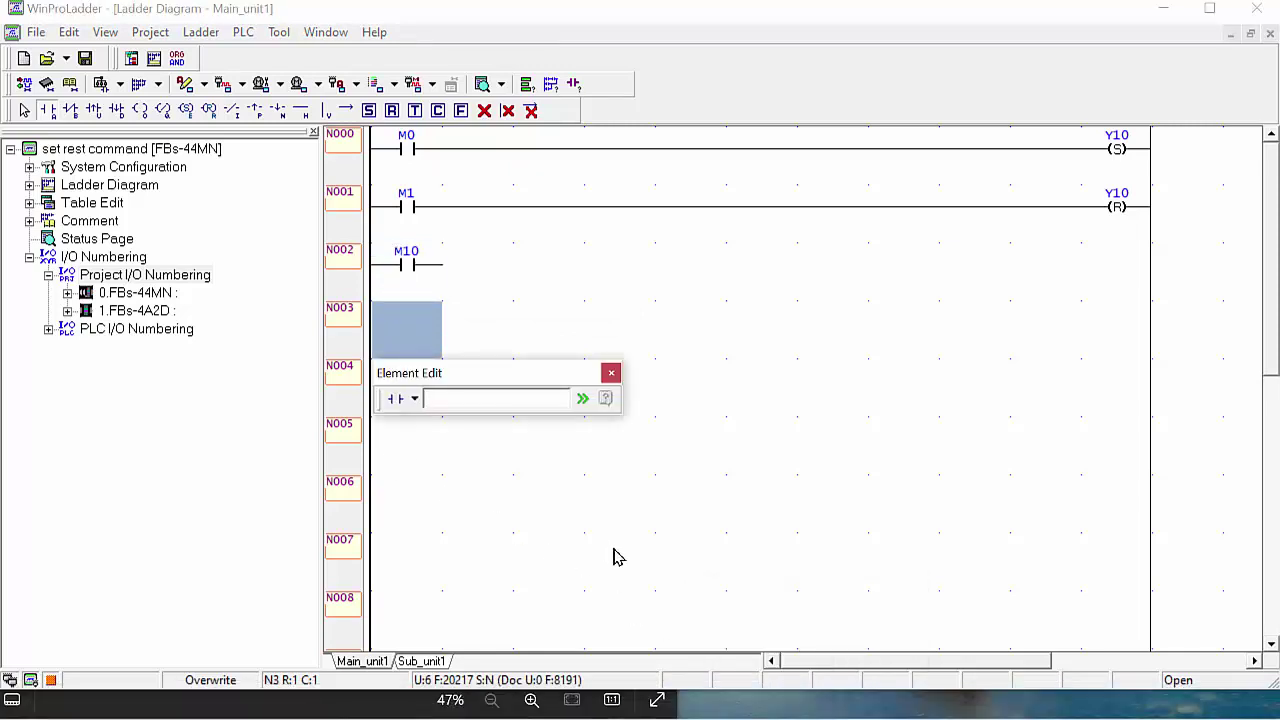
{"action": "key", "text": "Return"}
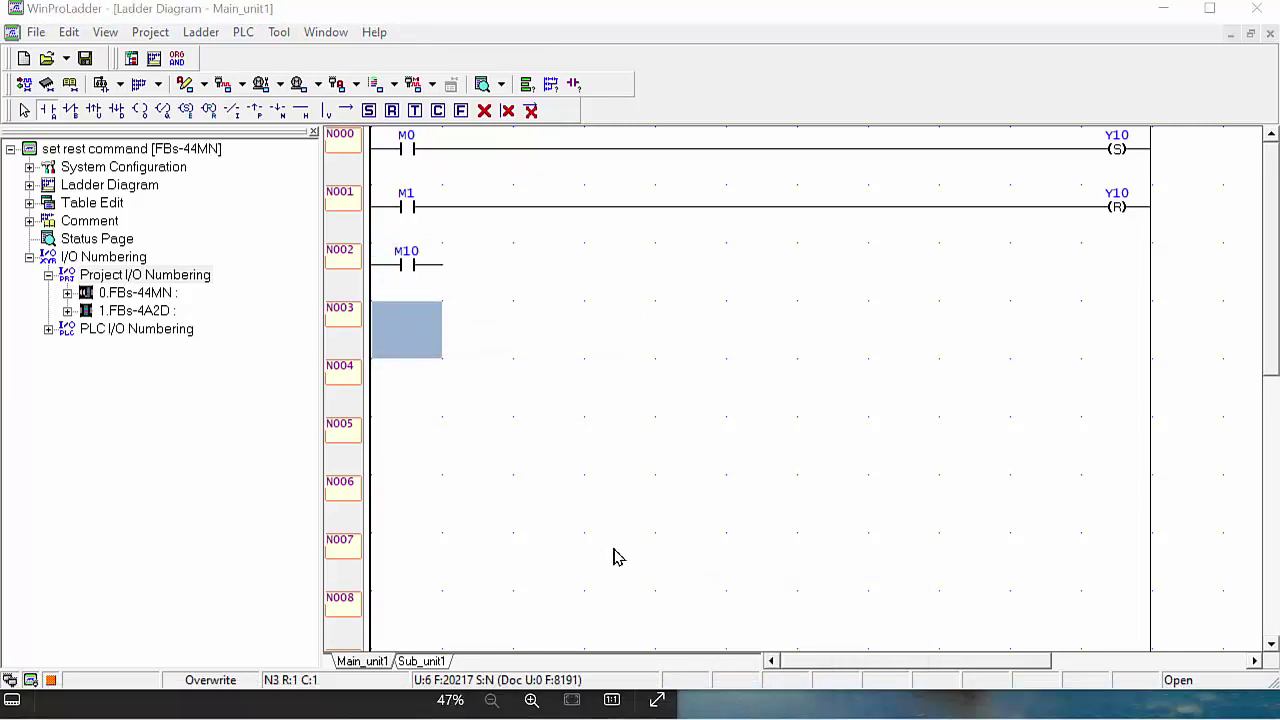
Add a SET function block with operand M200 after contact M10 in network N002.
{"action": "left_click", "coordinate": [370, 111]}
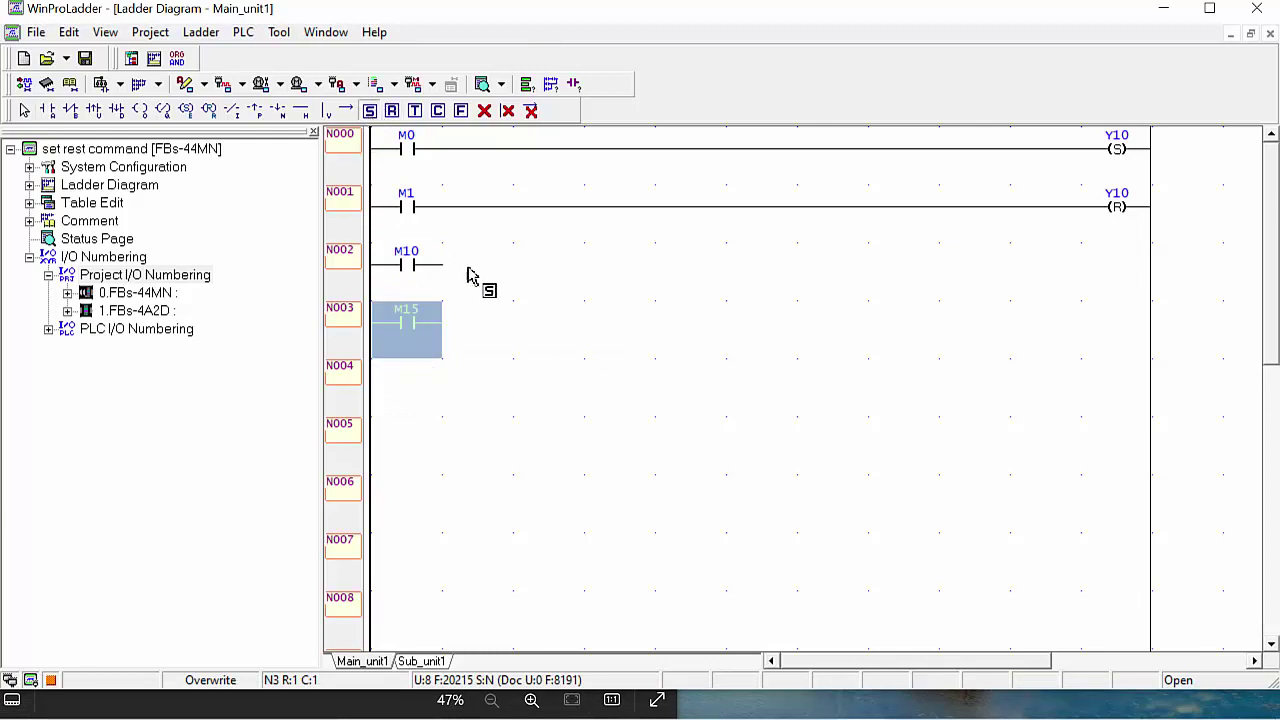
{"action": "left_click", "coordinate": [463, 265]}
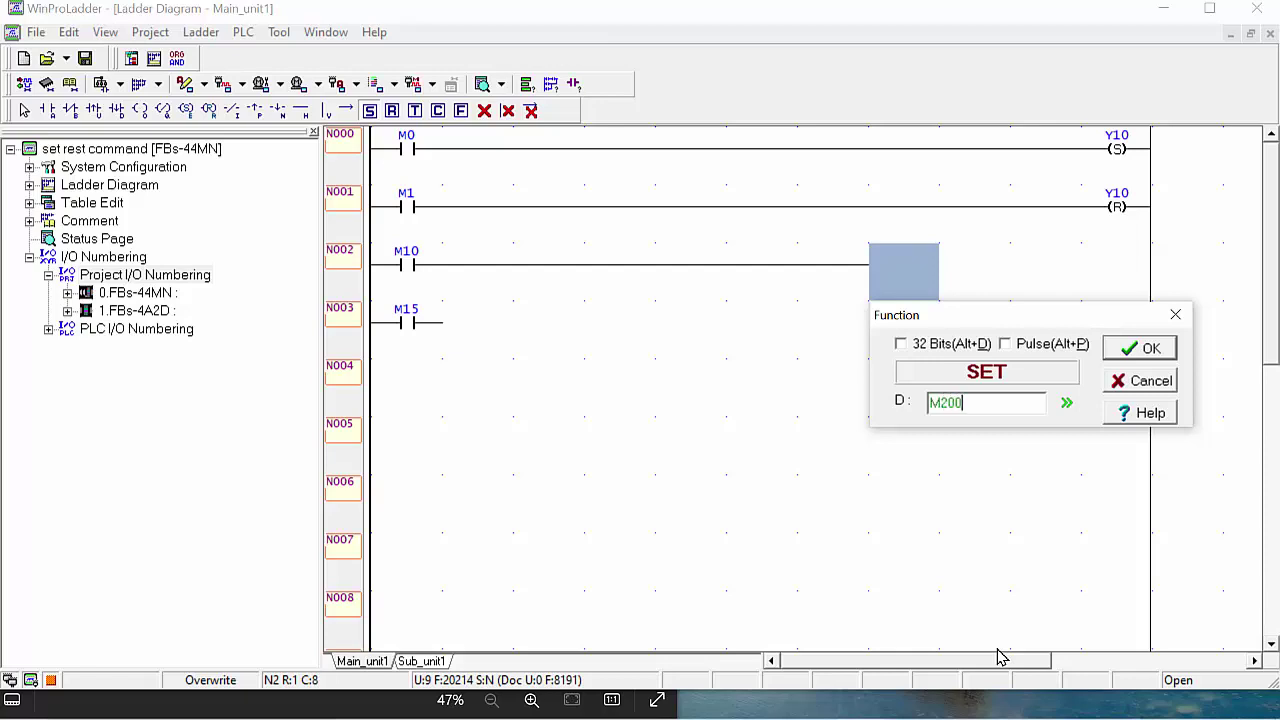
{"action": "key", "text": "Return"}
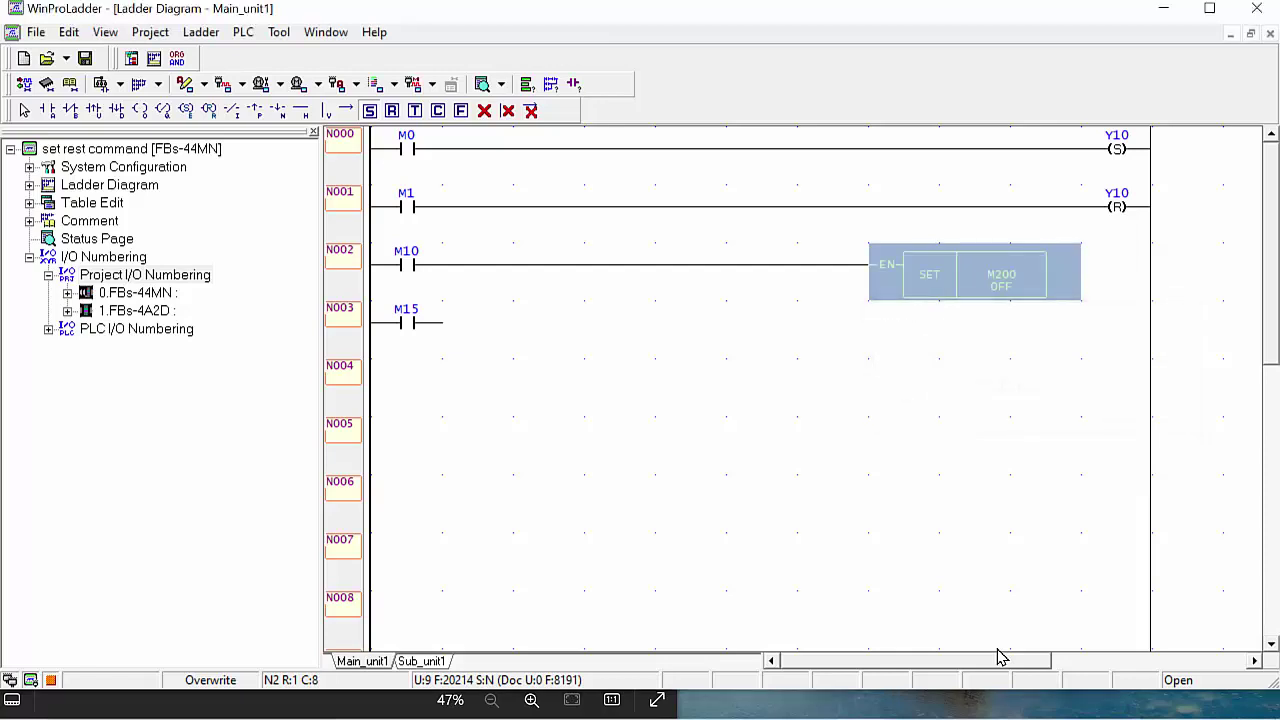
Add a RST function block with operand M200 after contact M15 in network N003.
{"action": "left_click", "coordinate": [394, 111]}
{"action": "left_click", "coordinate": [466, 328]}
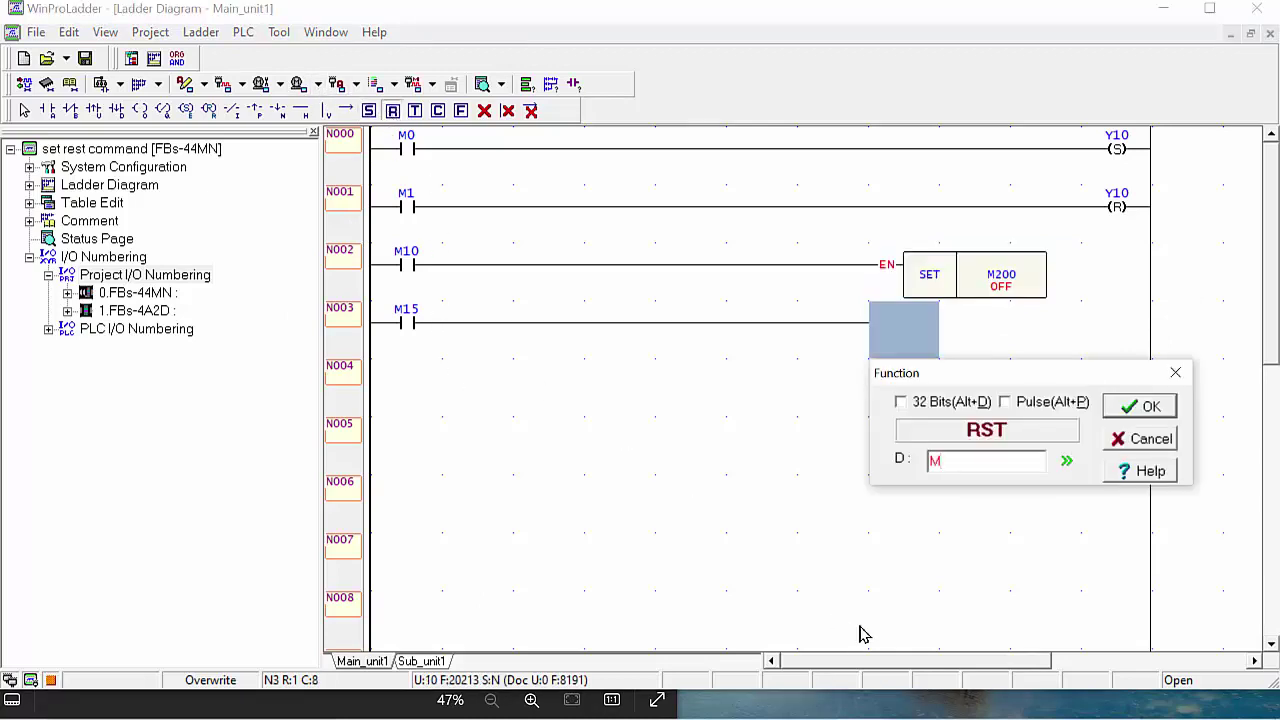
{"action": "type", "text": "M200"}
{"action": "key", "text": "Return"}
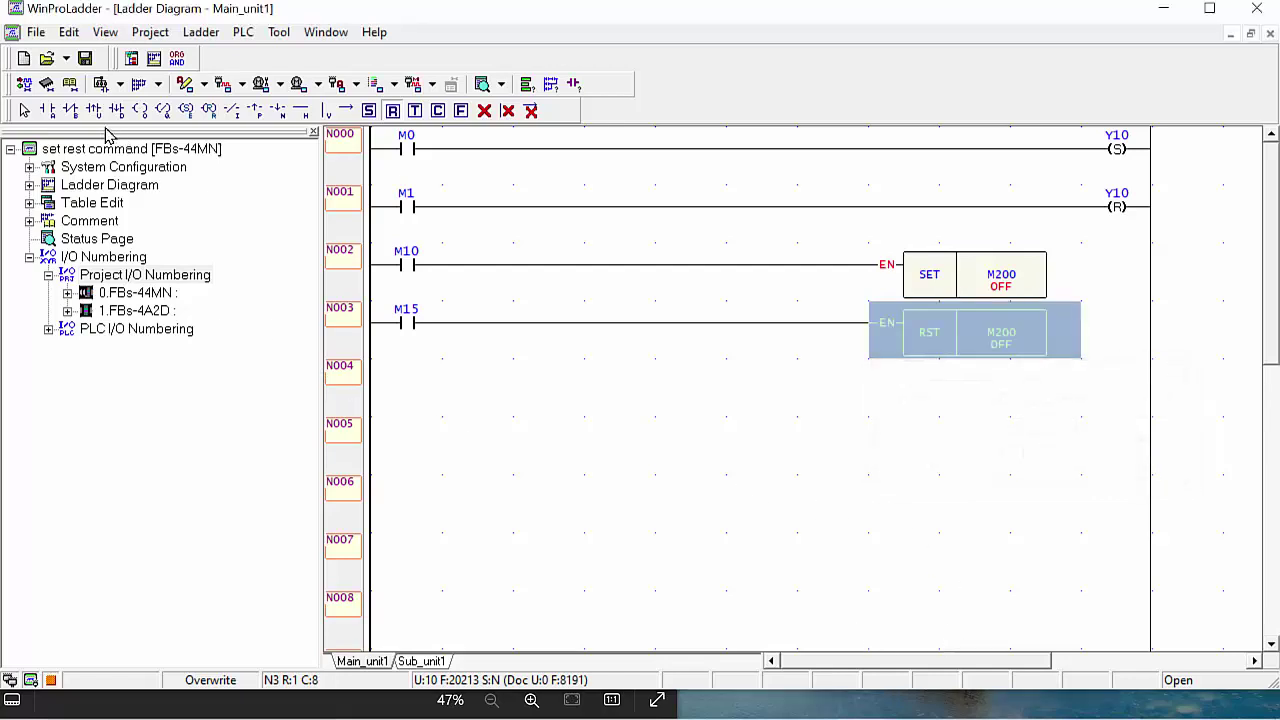
{"action": "left_click_drag", "start_coordinate": [975, 330], "coordinate": [437, 246]}
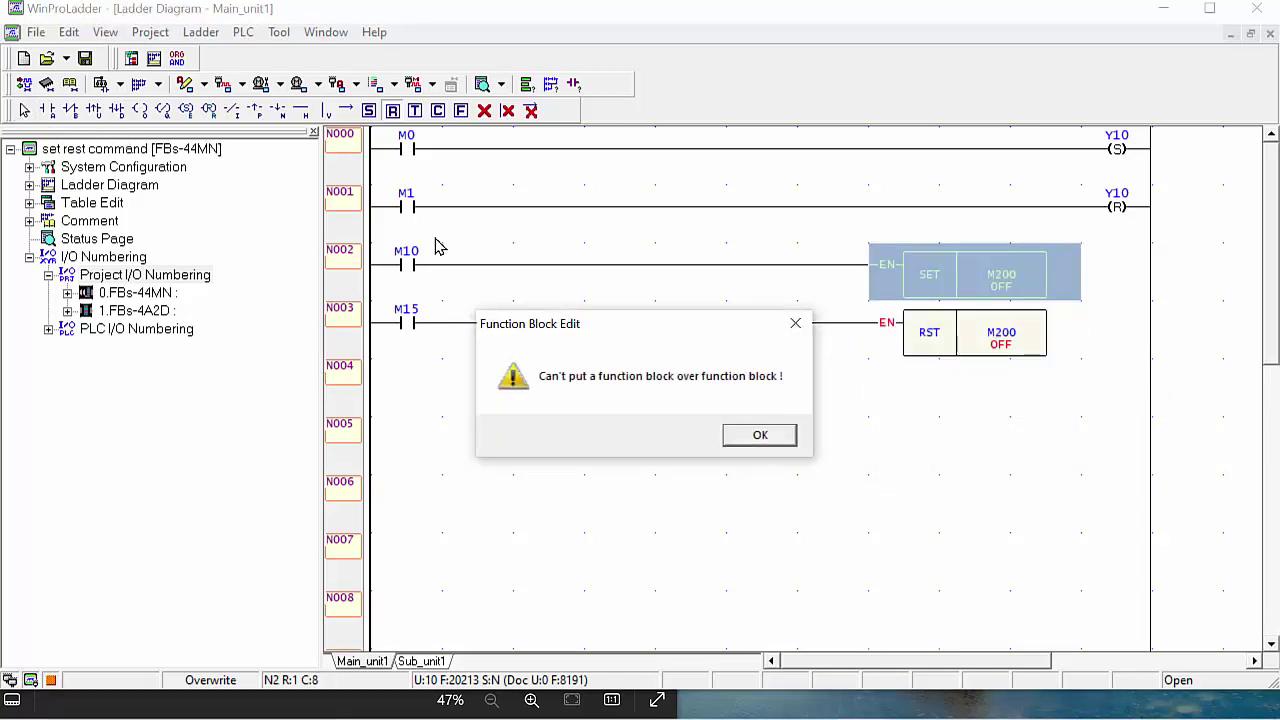
{"action": "left_click", "coordinate": [796, 323]}
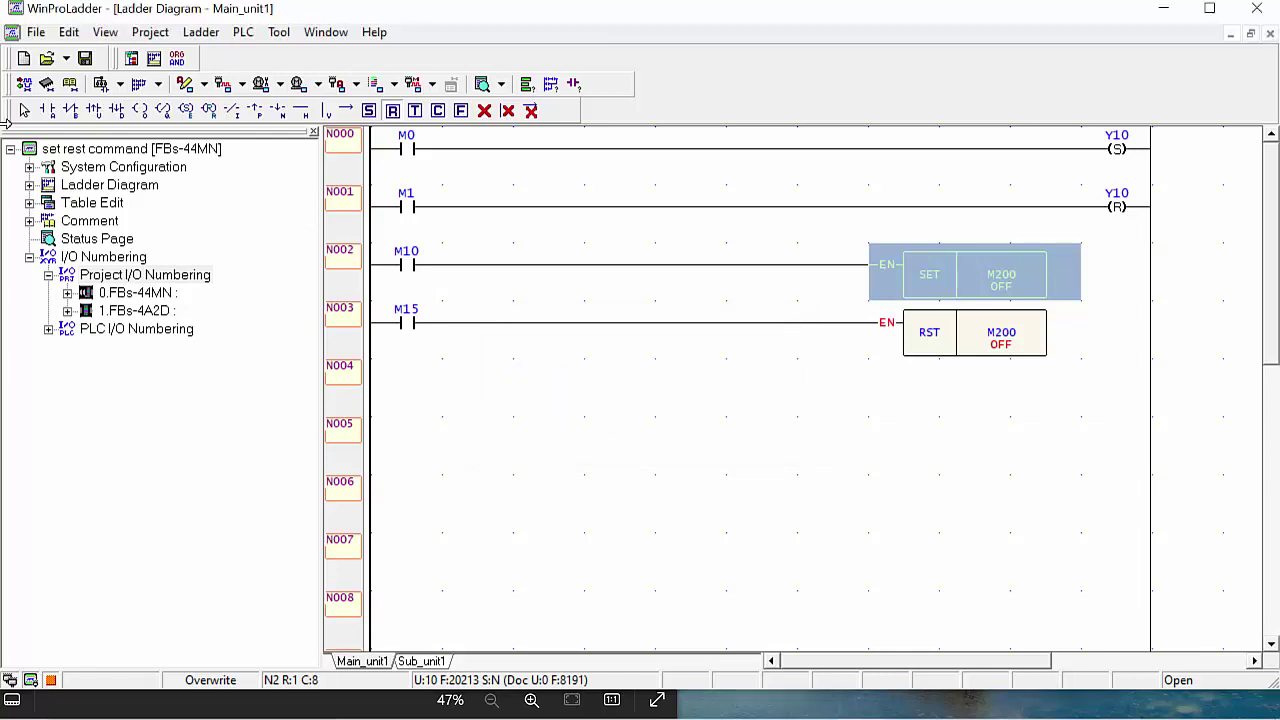
Start the PLC with the extended ladder, confirm the start, and close the program check message list.
{"action": "left_click", "coordinate": [249, 36]}
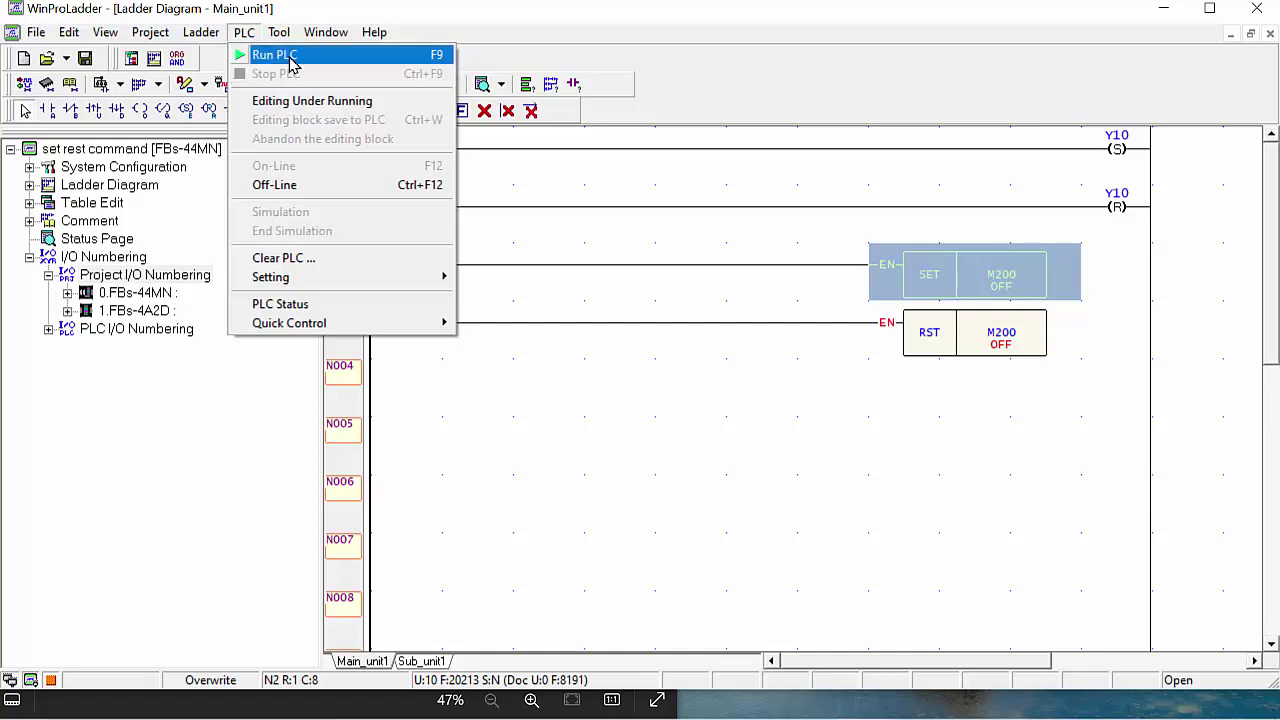
{"action": "left_click", "coordinate": [278, 52]}
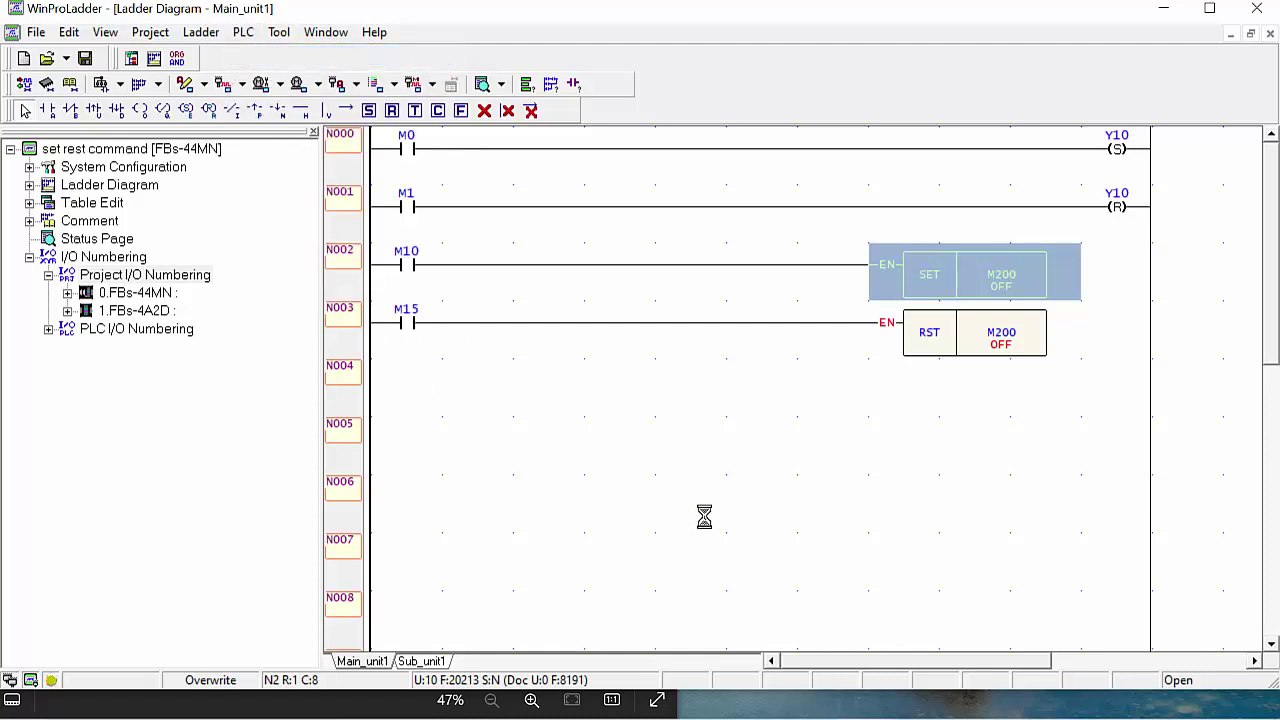
{"action": "left_click", "coordinate": [655, 411]}
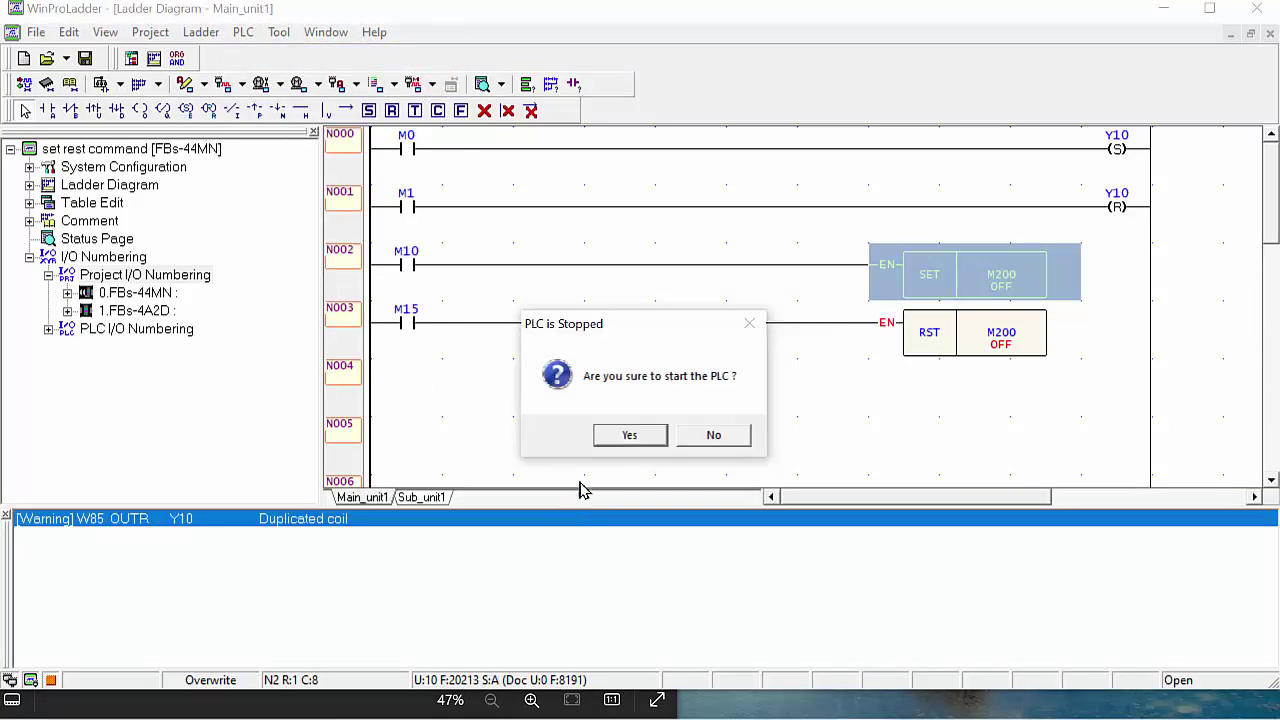
{"action": "left_click", "coordinate": [629, 434]}
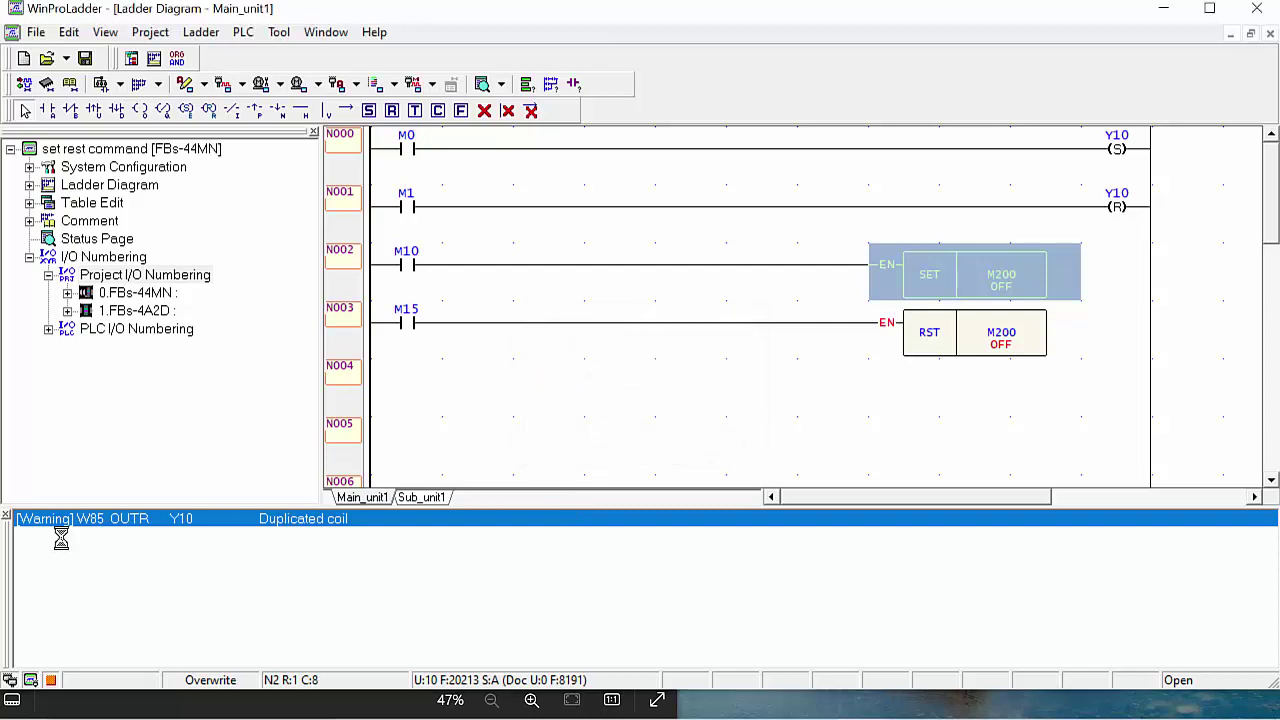
{"action": "left_click", "coordinate": [5, 519]}
{"action": "left_click", "coordinate": [625, 442]}
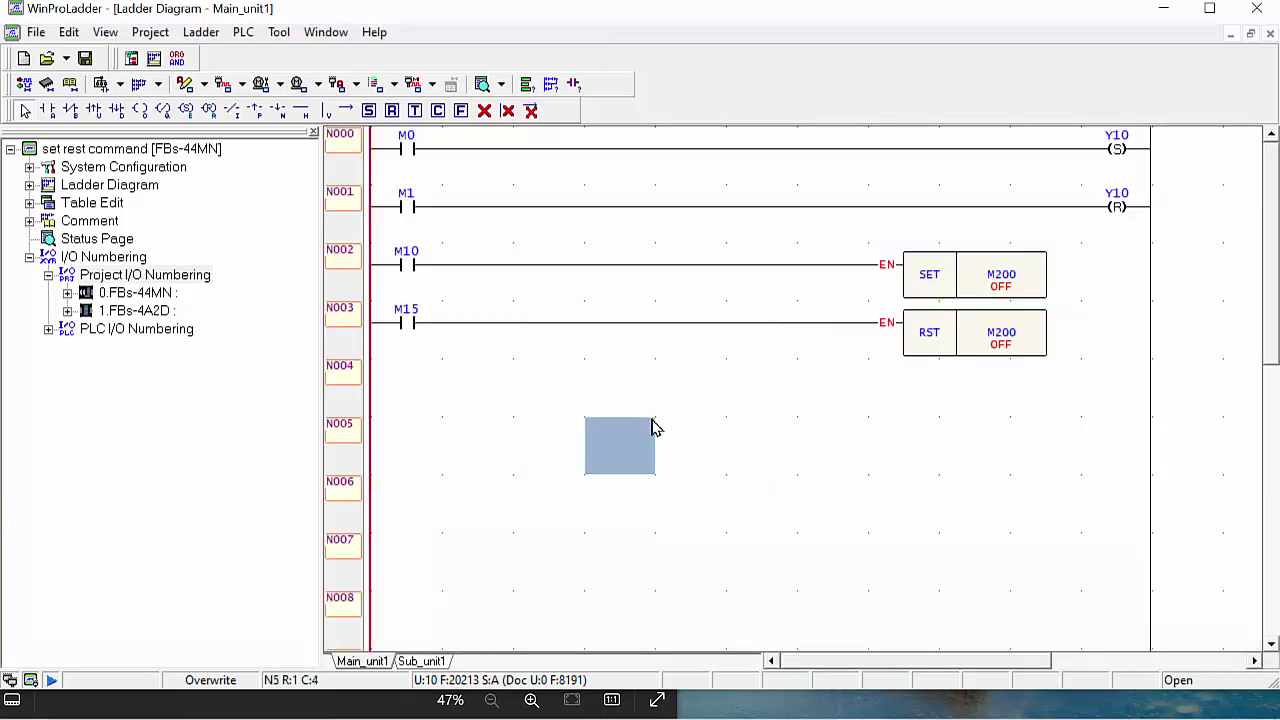
Switch contact M10 on in network N002 to set M200.
{"action": "left_click", "coordinate": [416, 276]}
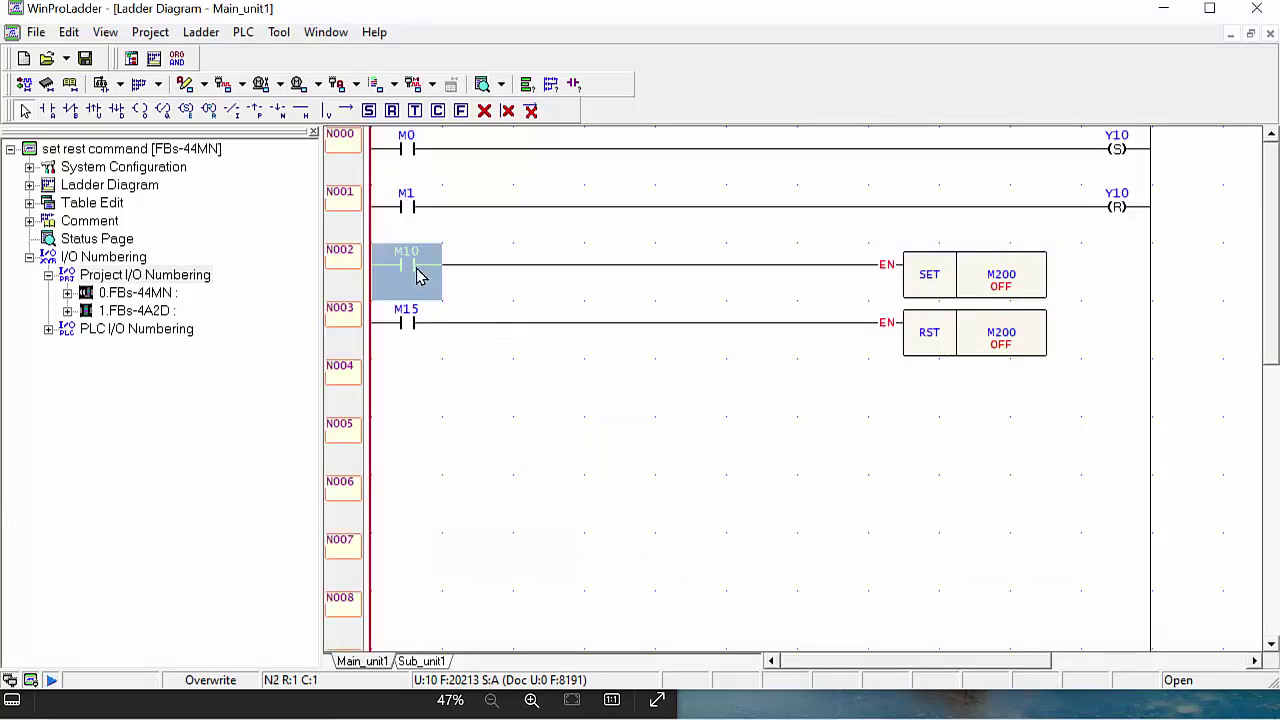
{"action": "right_click", "coordinate": [418, 270]}
{"action": "left_click", "coordinate": [452, 317]}
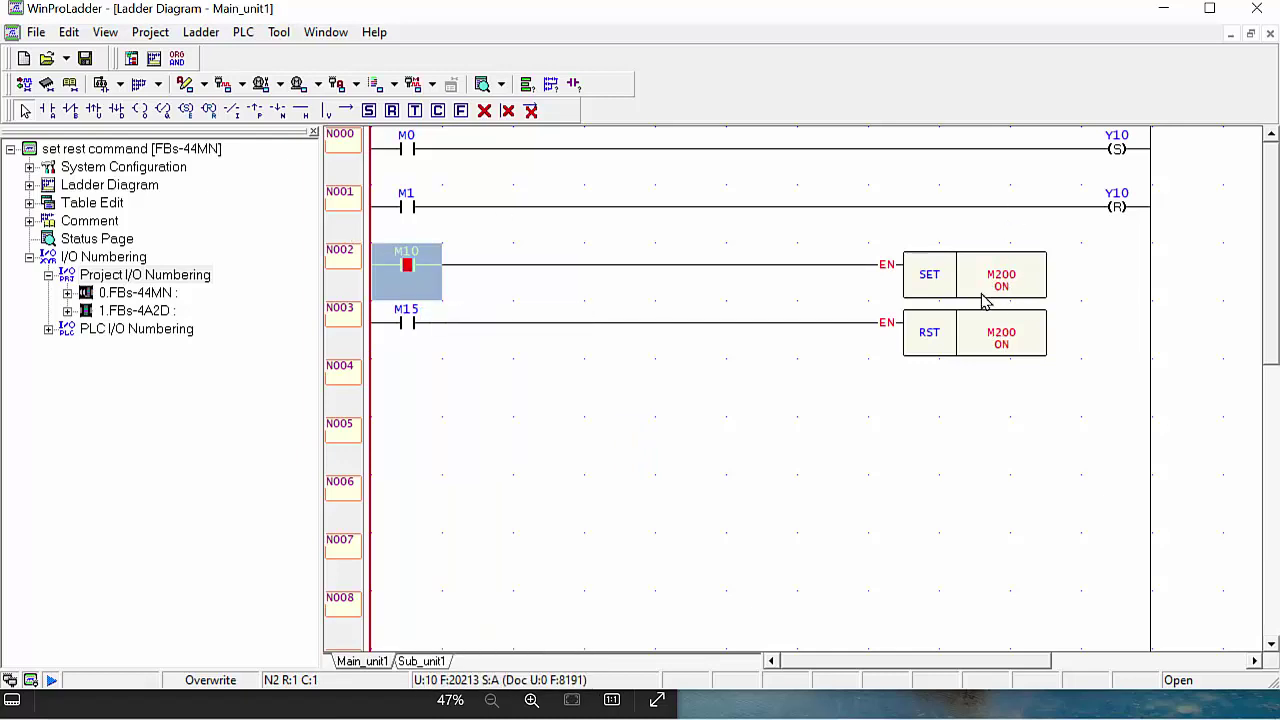
Switch contact M10 off in network N002.
{"action": "right_click", "coordinate": [410, 270]}
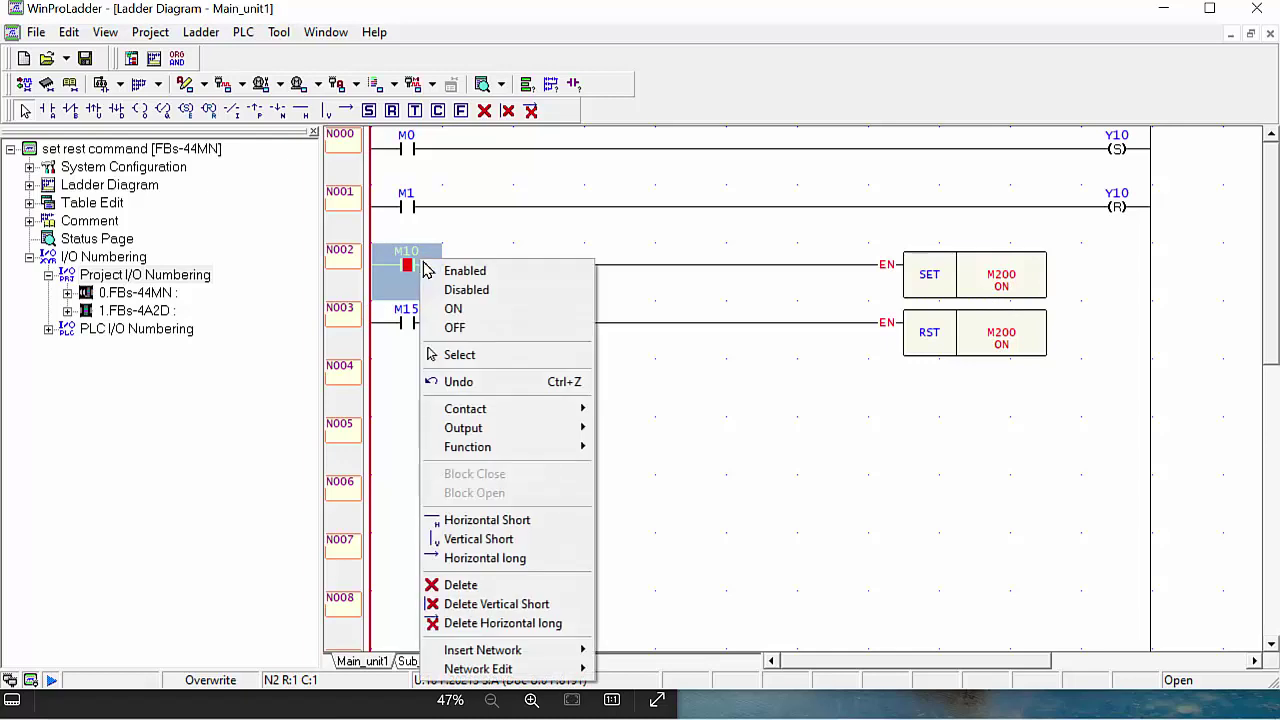
{"action": "left_click", "coordinate": [465, 325]}
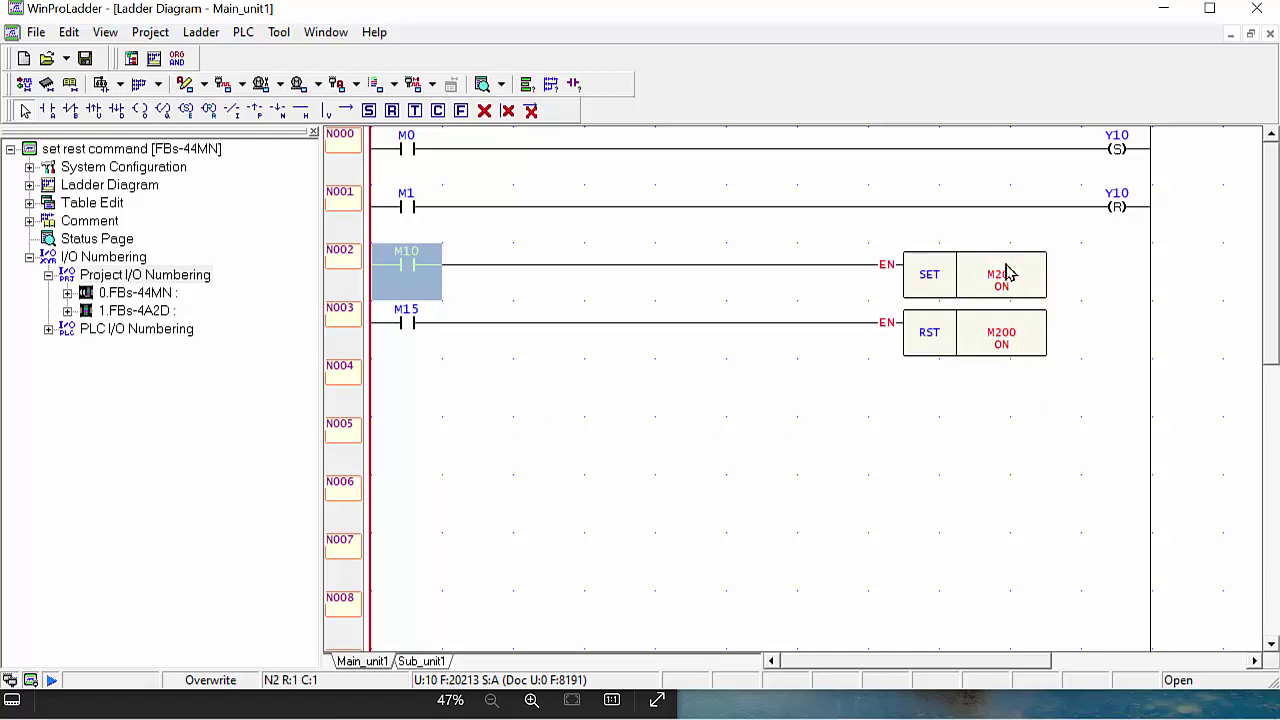
{"action": "left_click", "coordinate": [405, 395]}
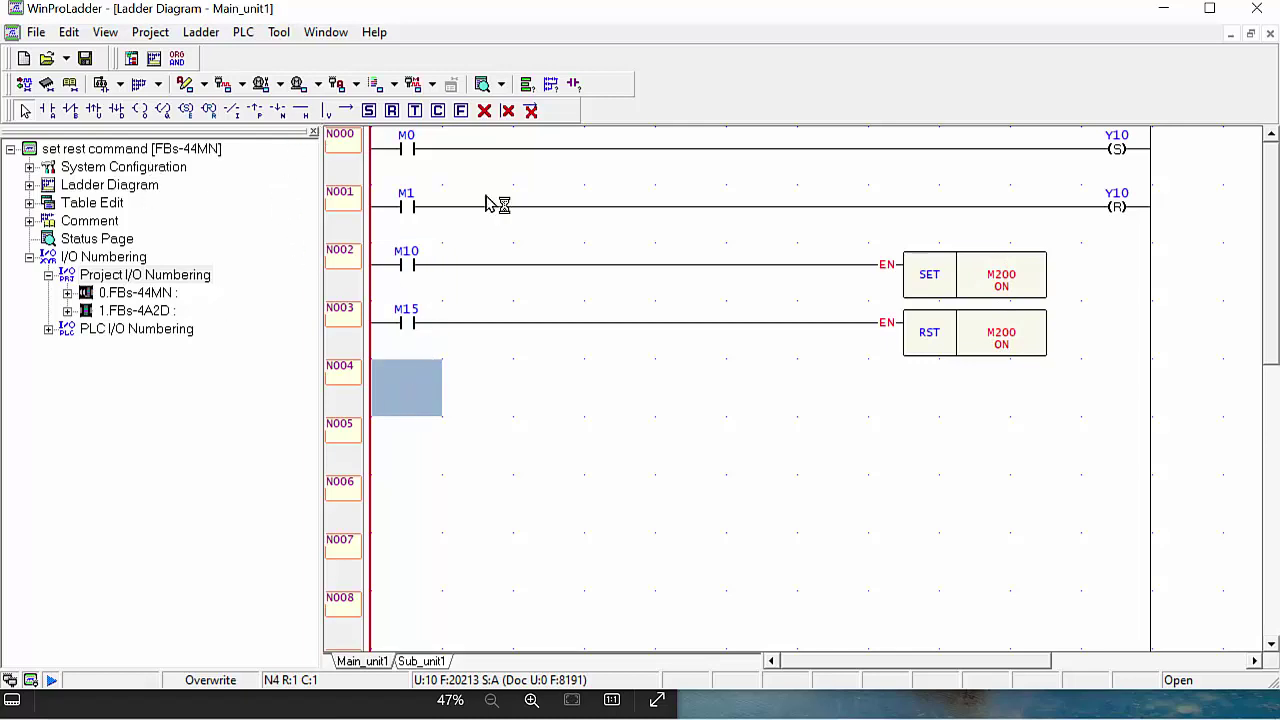
Switch contact M15 in network N003 on to reset M200, and switch it back off.
{"action": "left_click", "coordinate": [398, 326]}
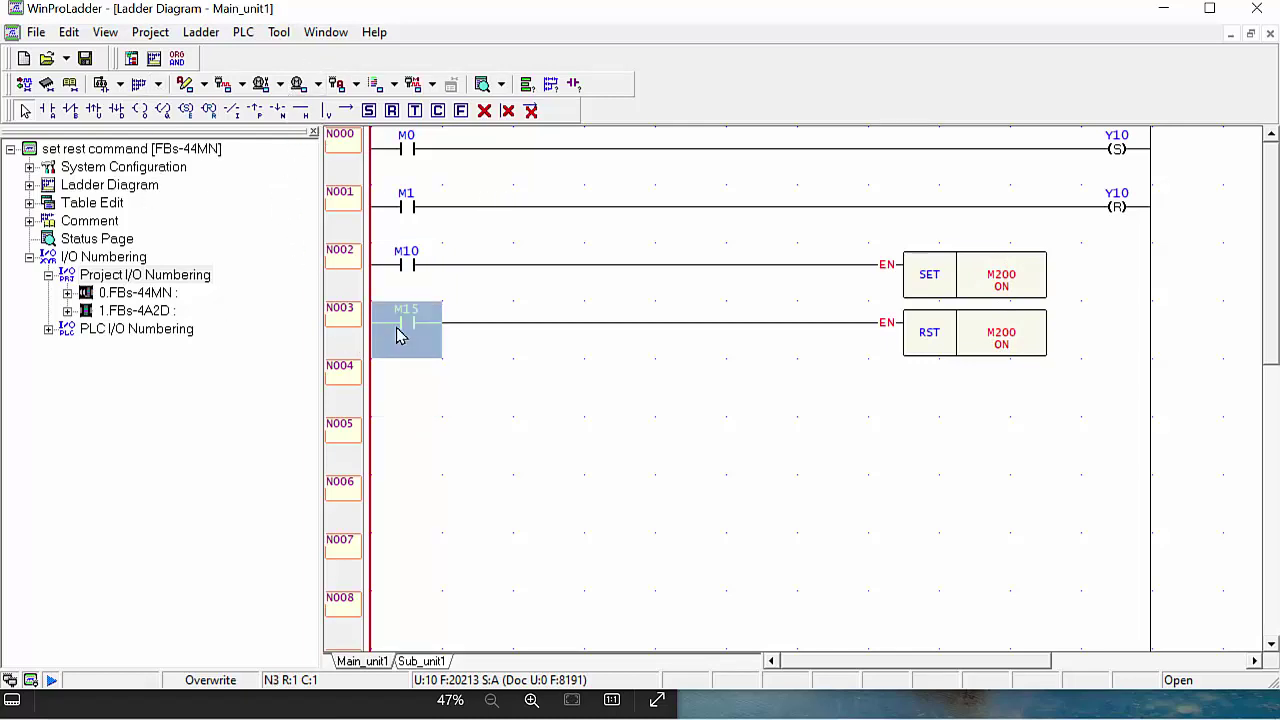
{"action": "right_click", "coordinate": [405, 323]}
{"action": "left_click", "coordinate": [438, 349]}
{"action": "right_click", "coordinate": [407, 338]}
{"action": "left_click", "coordinate": [440, 367]}
{"action": "left_click", "coordinate": [400, 369]}
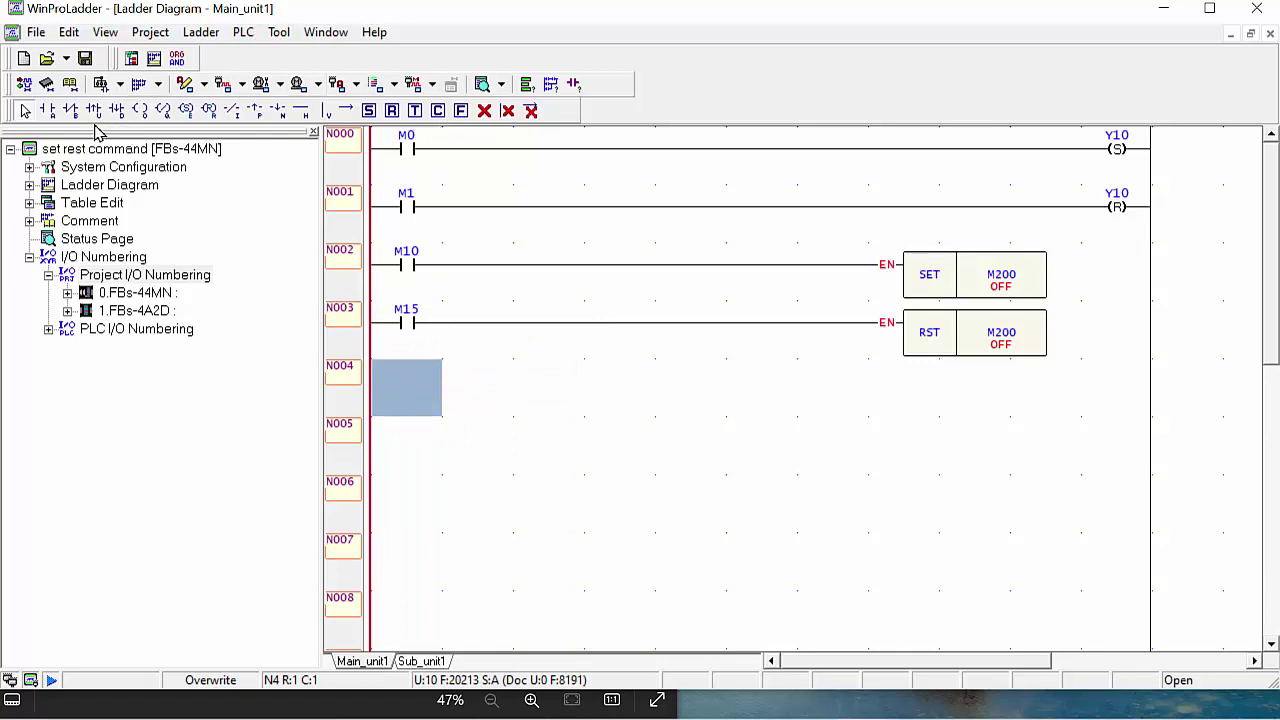
Dismiss the editing mode choice and stop the running PLC, confirming the stop.
{"action": "double_click", "coordinate": [387, 392]}
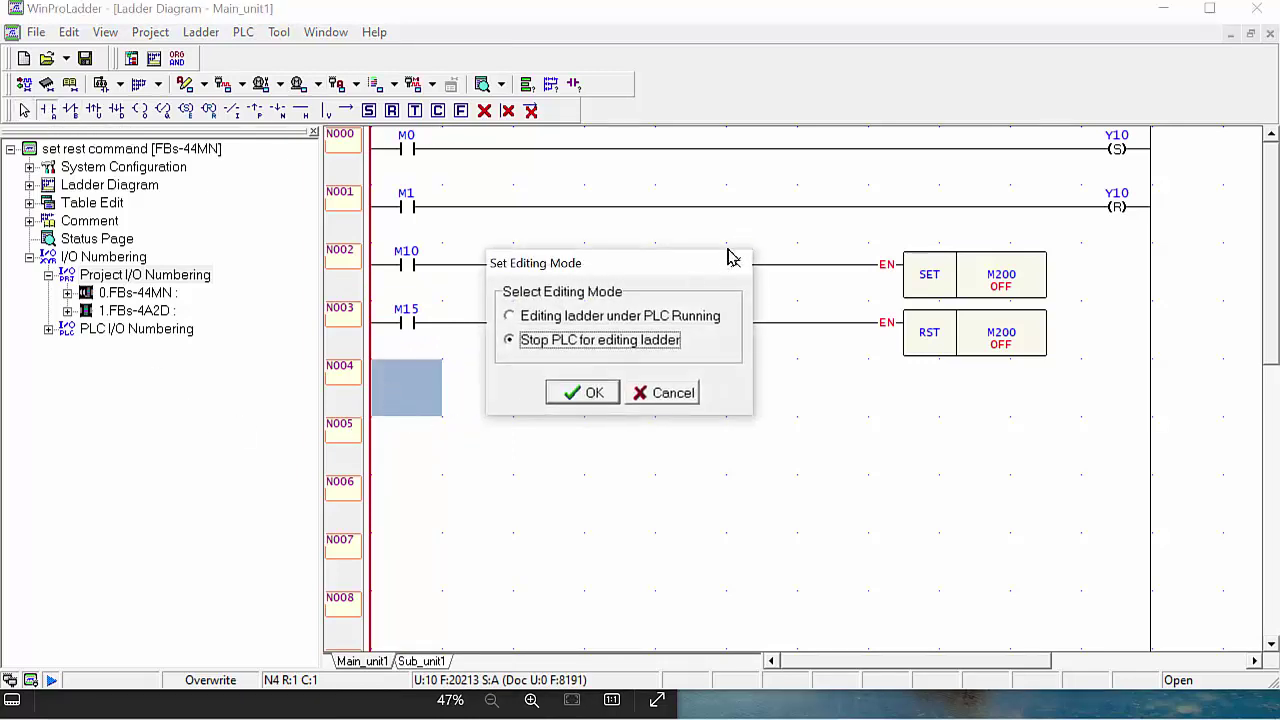
{"action": "key", "text": "Escape"}
{"action": "left_click", "coordinate": [243, 32]}
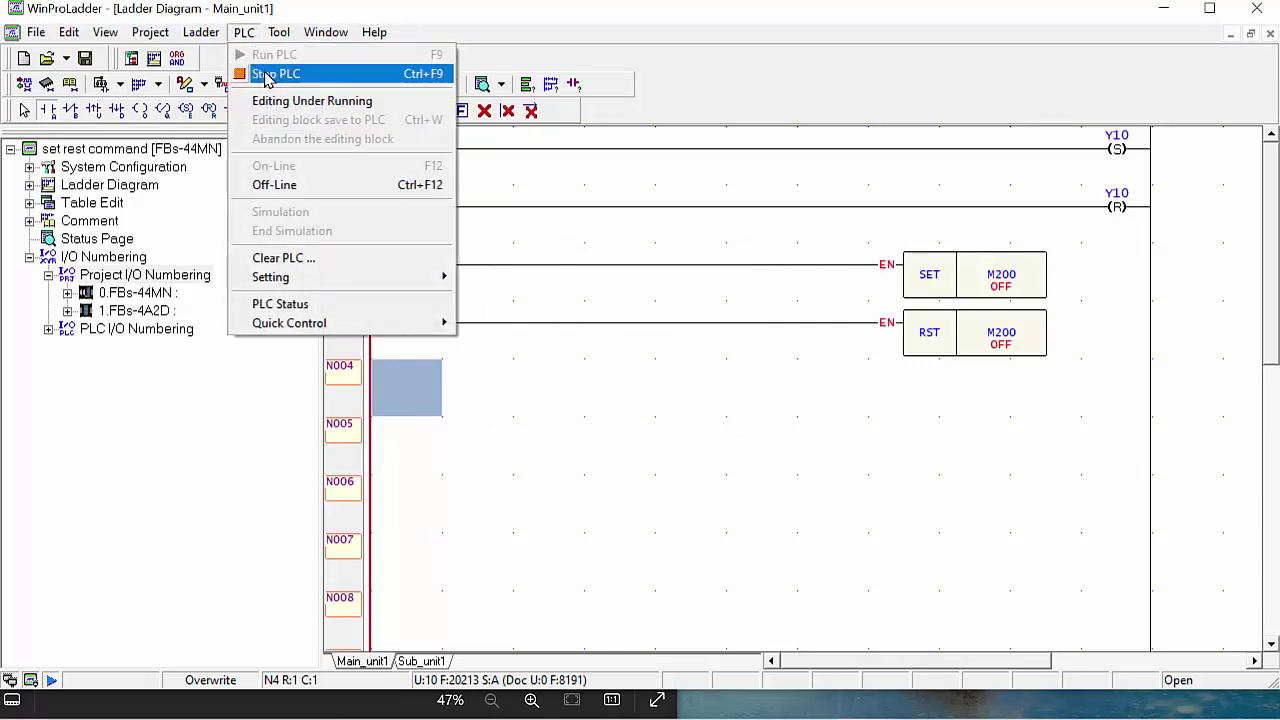
{"action": "left_click", "coordinate": [255, 75]}
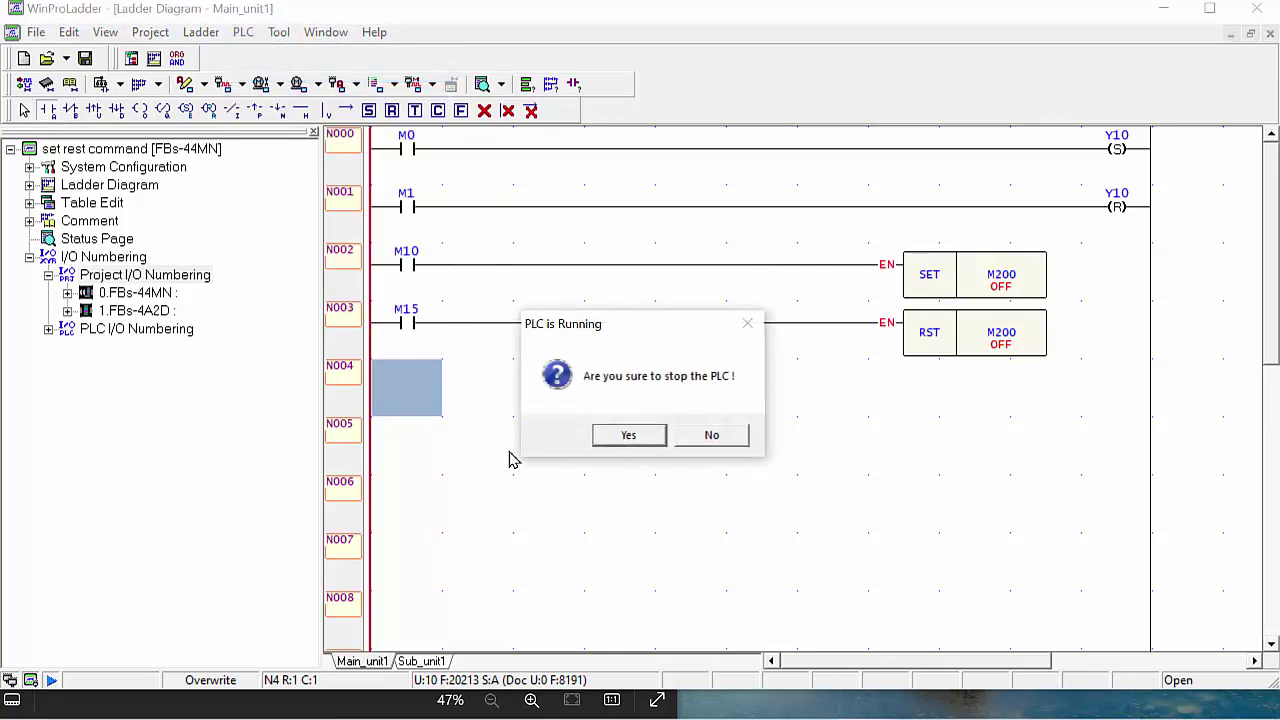
{"action": "left_click", "coordinate": [629, 437]}
Add a normally open contact M200 driving an output coil Y15 in network N004.
{"action": "left_click", "coordinate": [390, 388]}
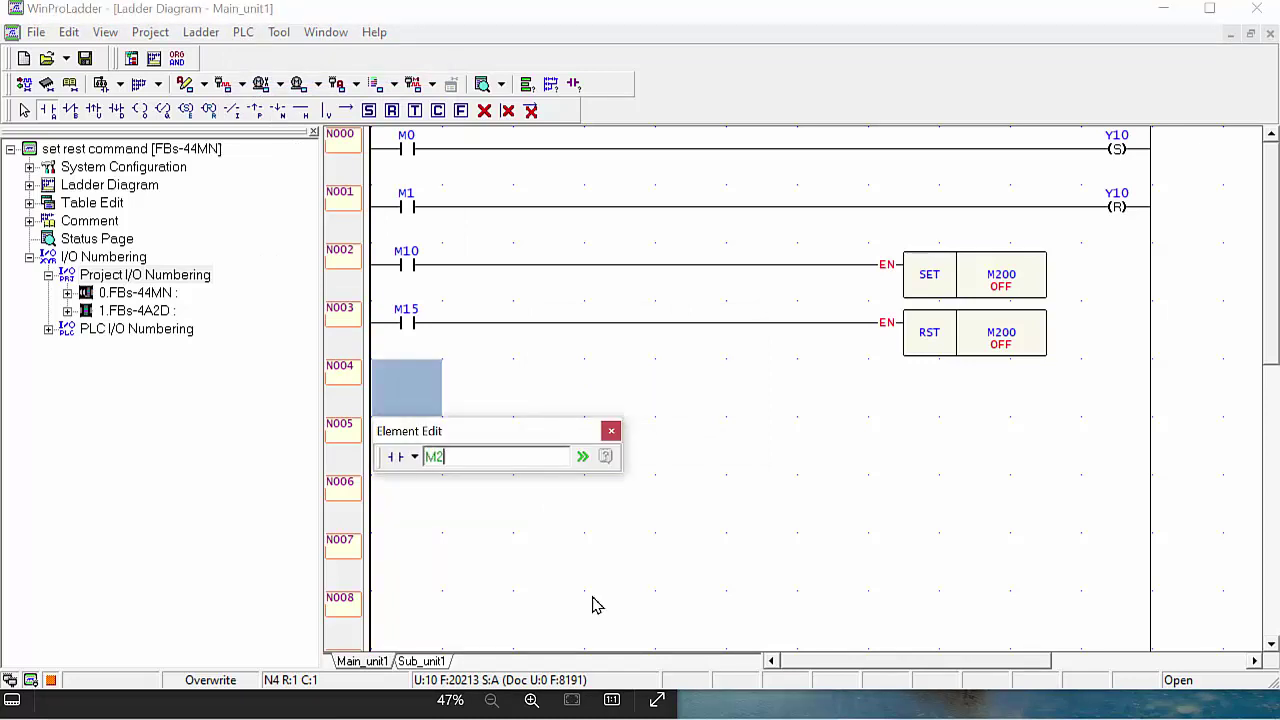
{"action": "key", "text": "Return"}
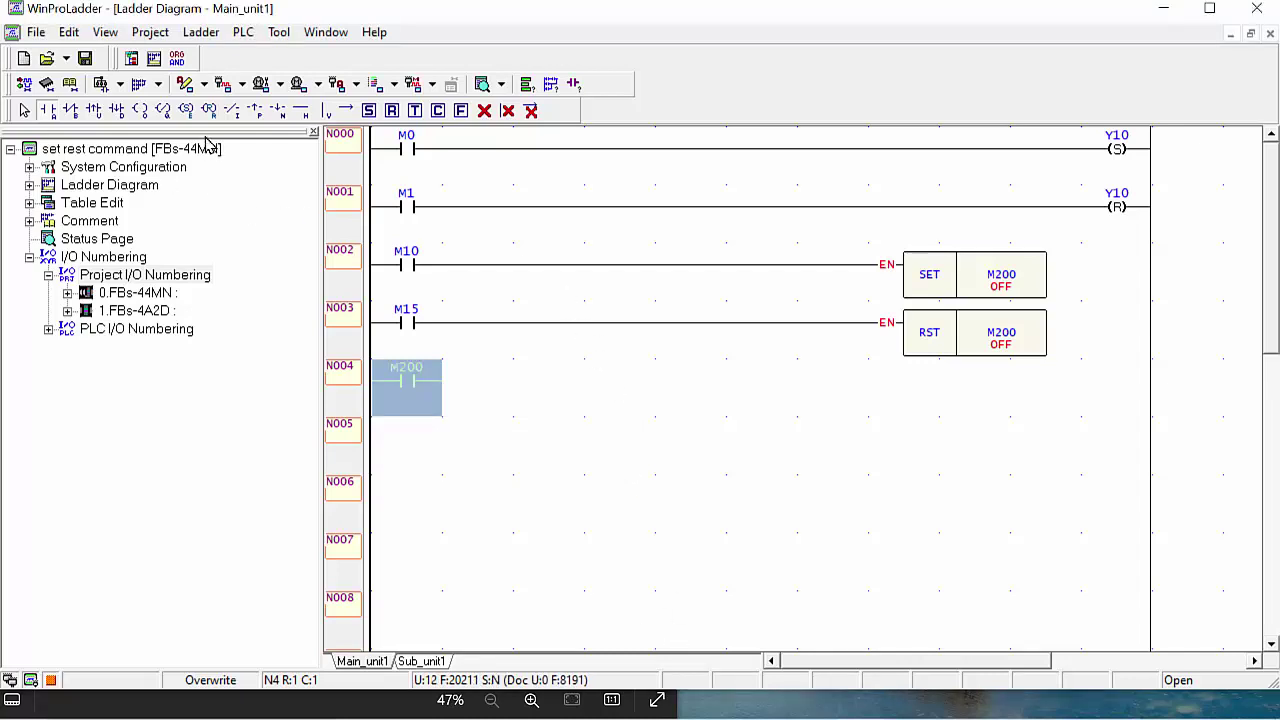
{"action": "left_click", "coordinate": [140, 110]}
{"action": "left_click", "coordinate": [474, 390]}
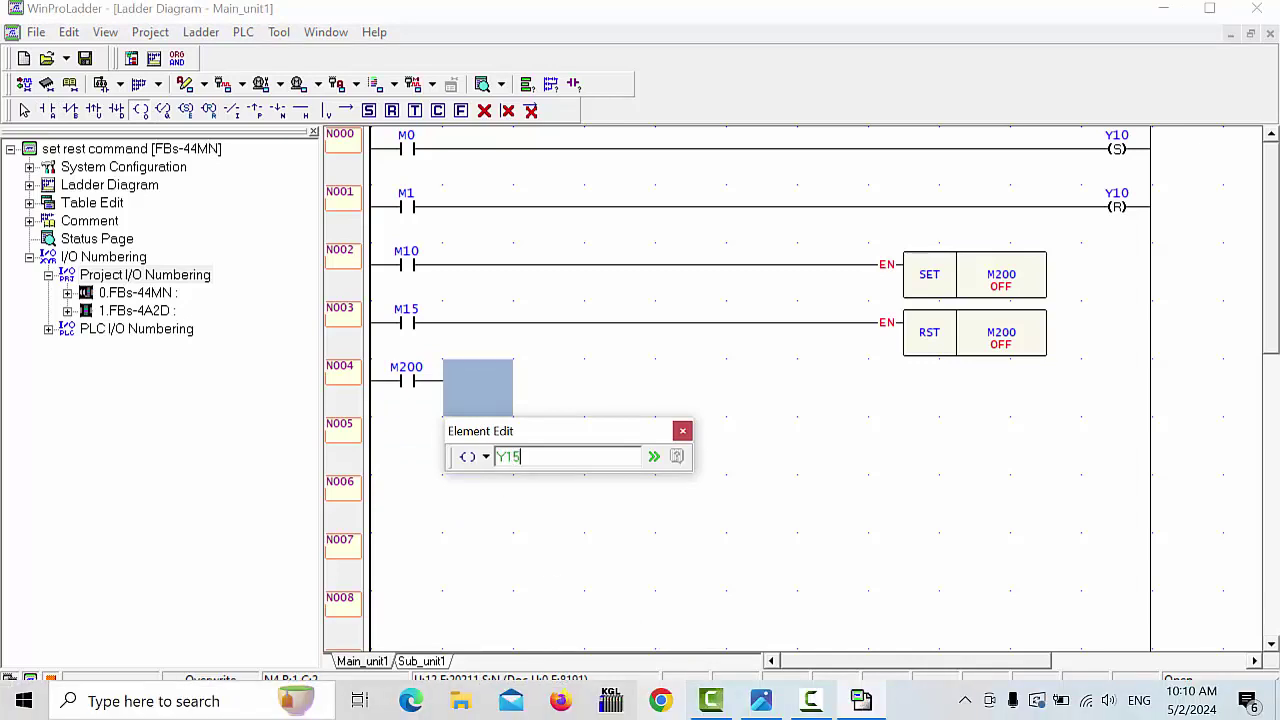
{"action": "type", "text": "Y15"}
{"action": "key", "text": "Return"}
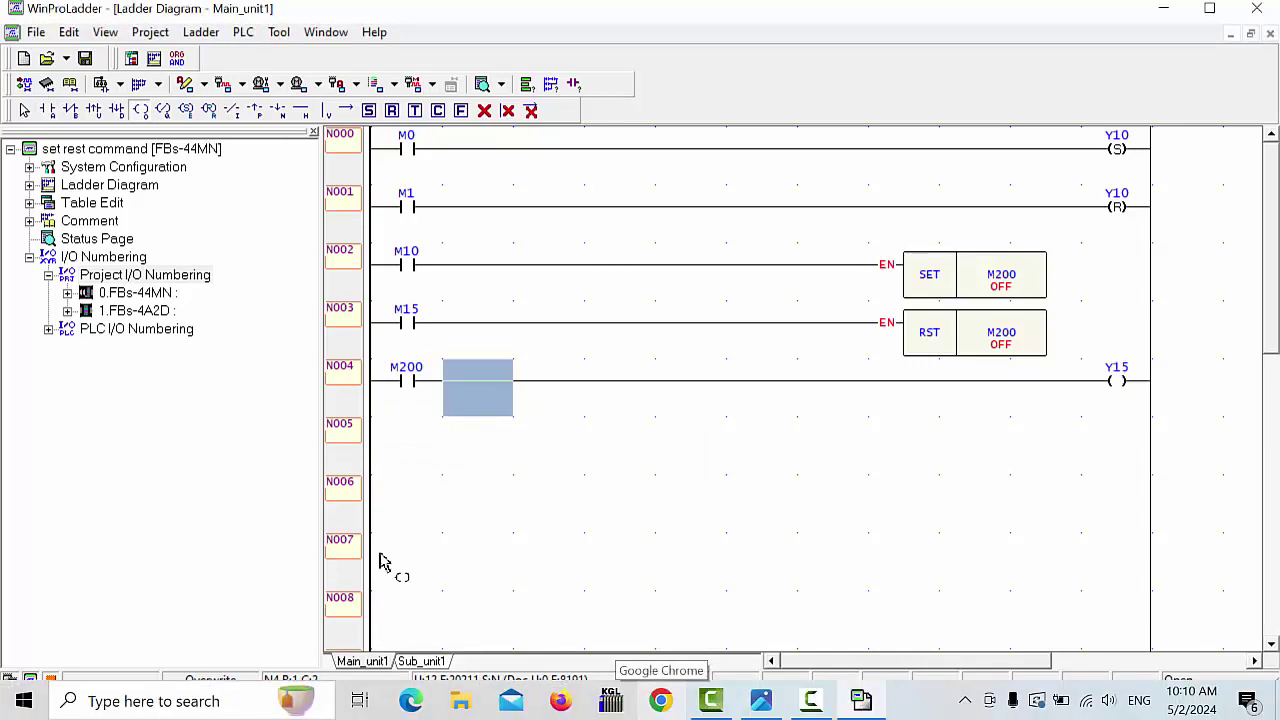
{"action": "left_click", "coordinate": [24, 110]}
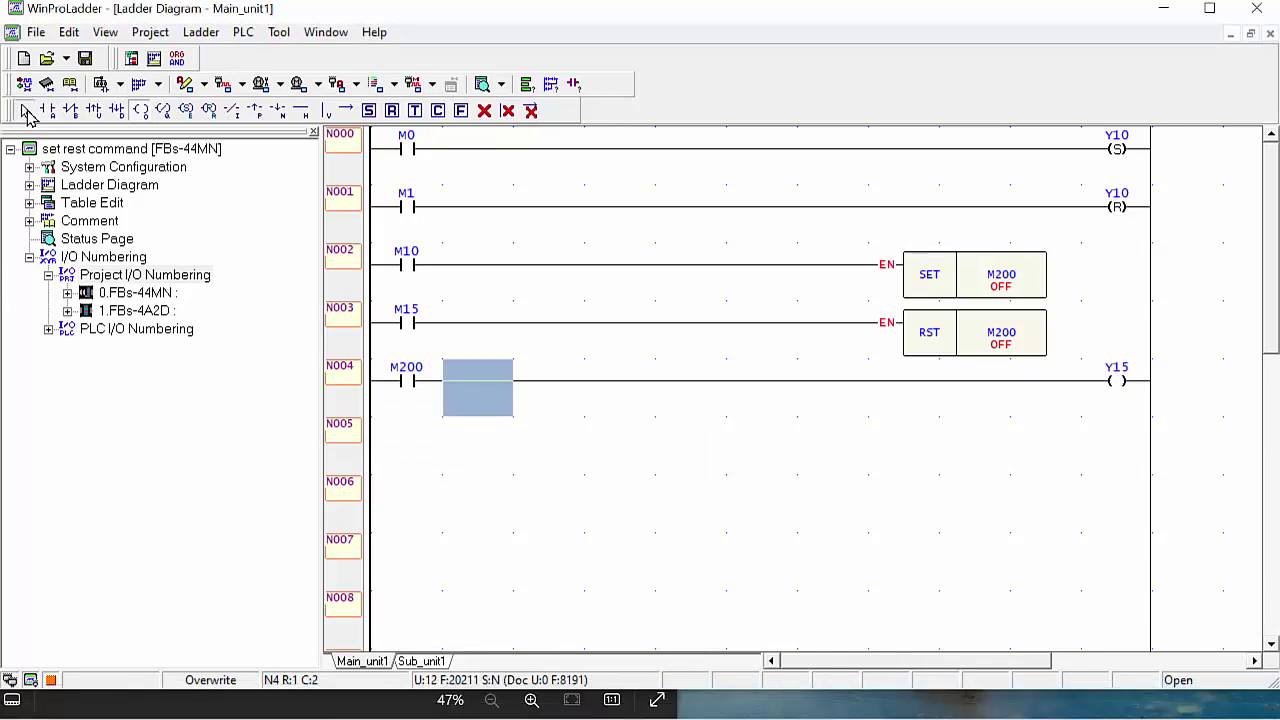
Run the PLC with the new network, accept the syntax check, confirm the start, and close the message list.
{"action": "left_click", "coordinate": [245, 35]}
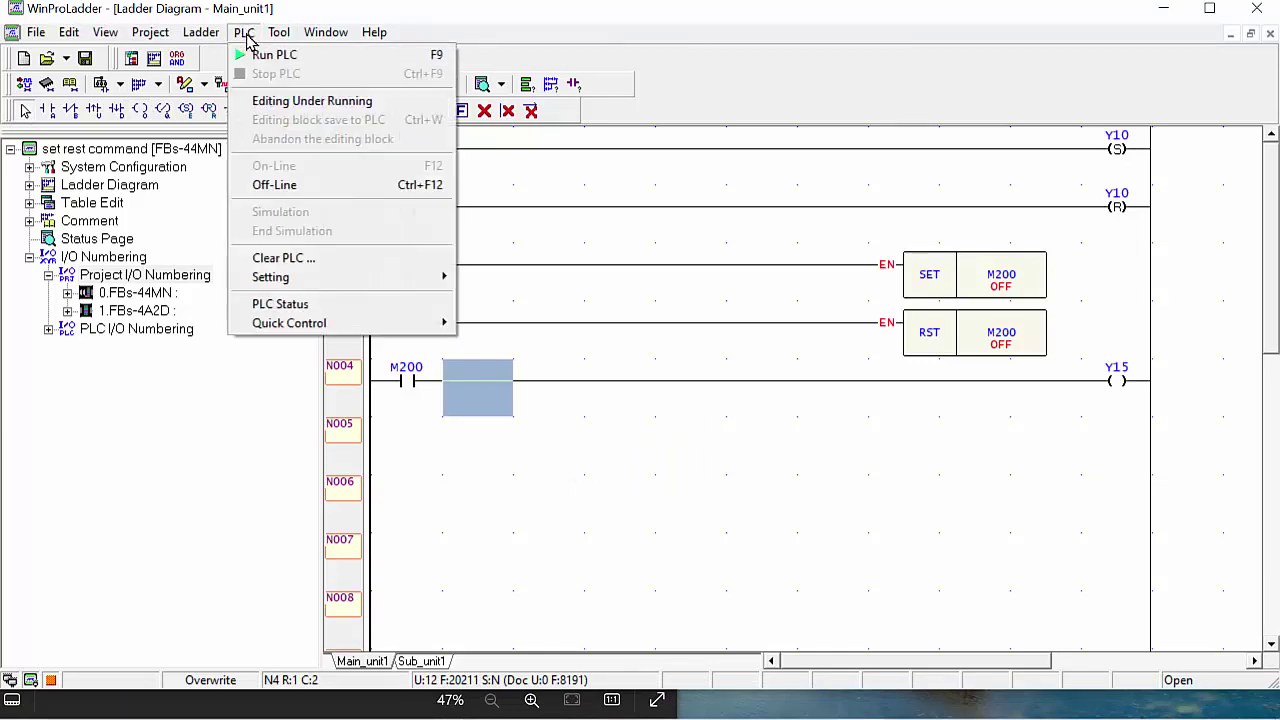
{"action": "left_click", "coordinate": [275, 55]}
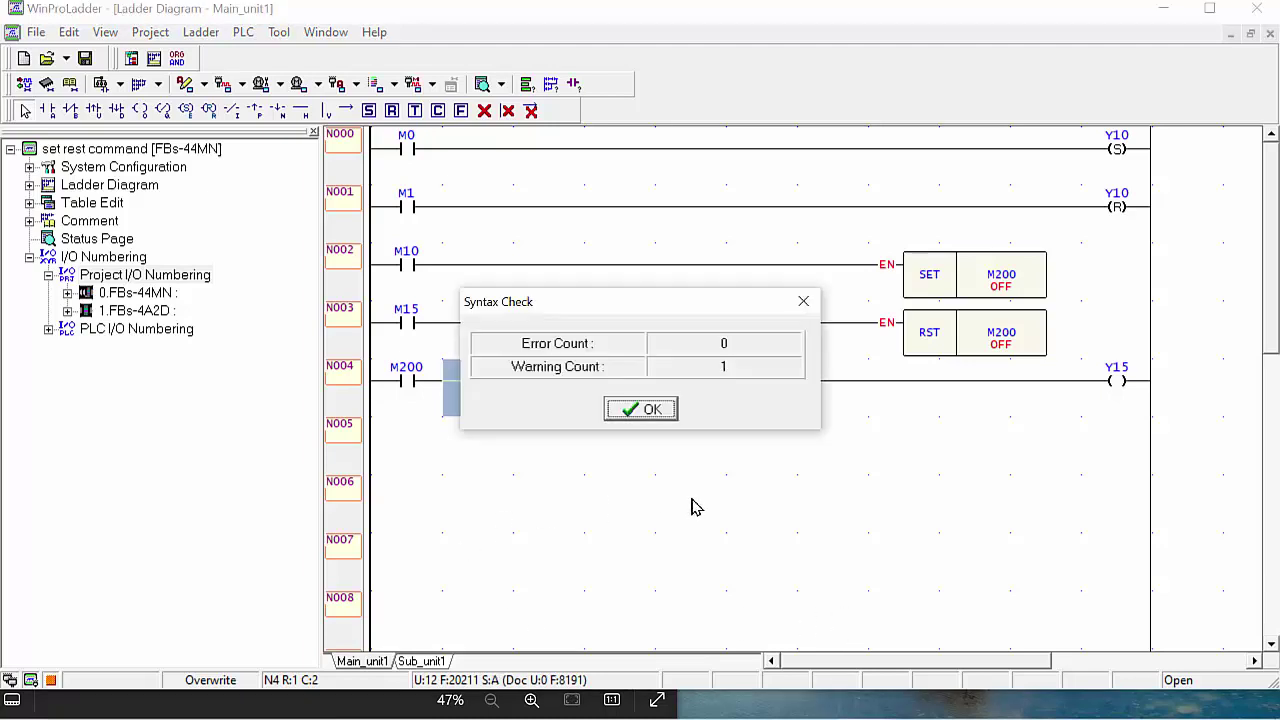
{"action": "left_click", "coordinate": [645, 410]}
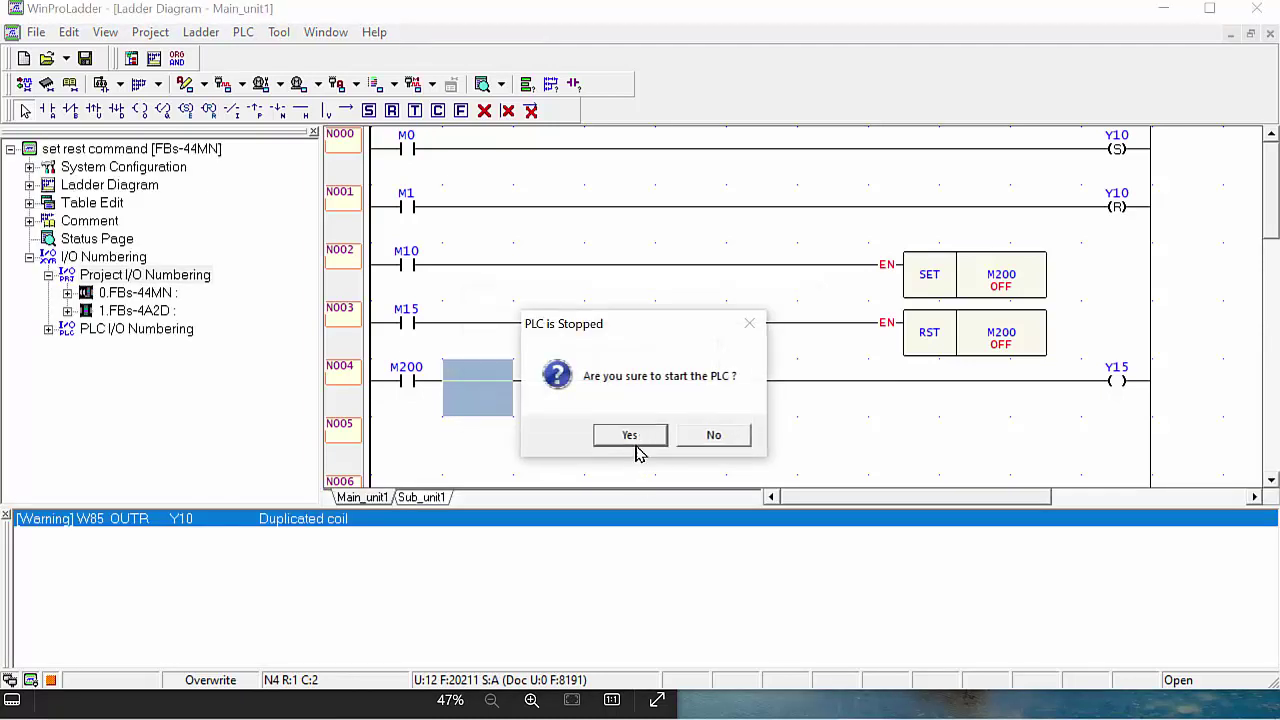
{"action": "left_click", "coordinate": [632, 436]}
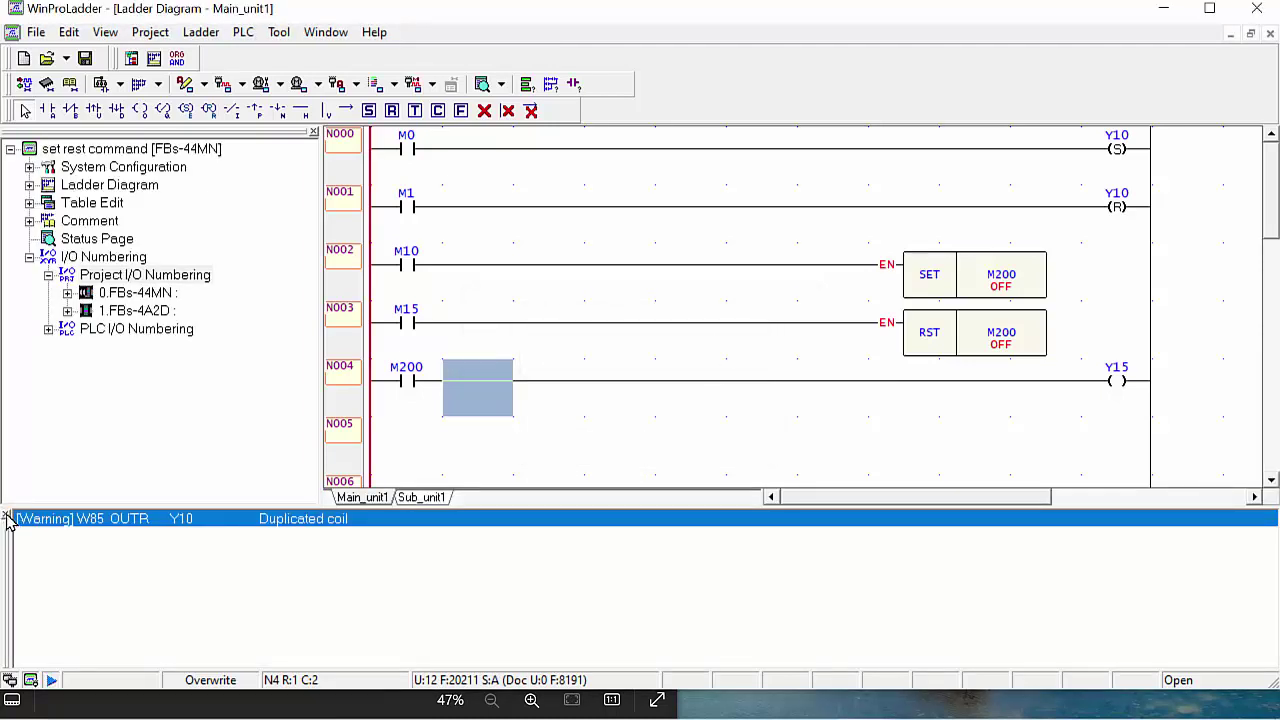
{"action": "left_click", "coordinate": [5, 518]}
{"action": "left_click", "coordinate": [654, 508]}
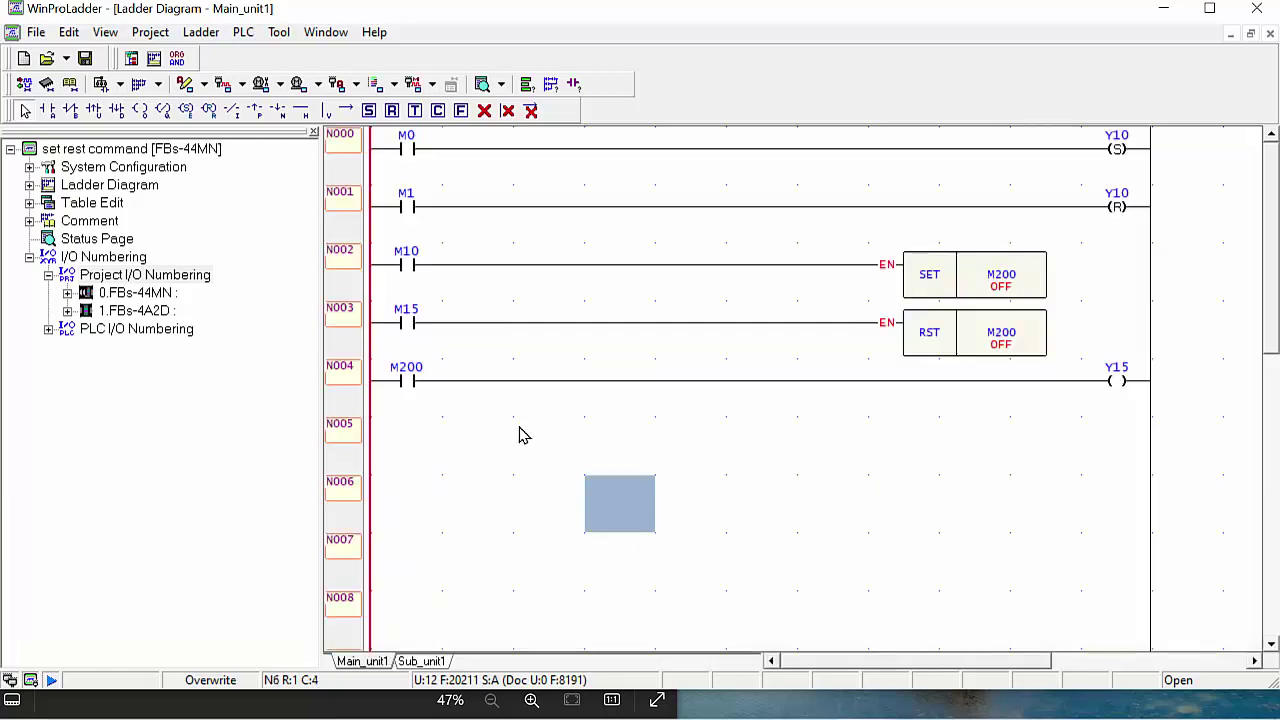
Switch contact M10 in network N002 on to set M200 and energize Y15, and switch it back off.
{"action": "left_click", "coordinate": [406, 268]}
{"action": "right_click", "coordinate": [408, 268]}
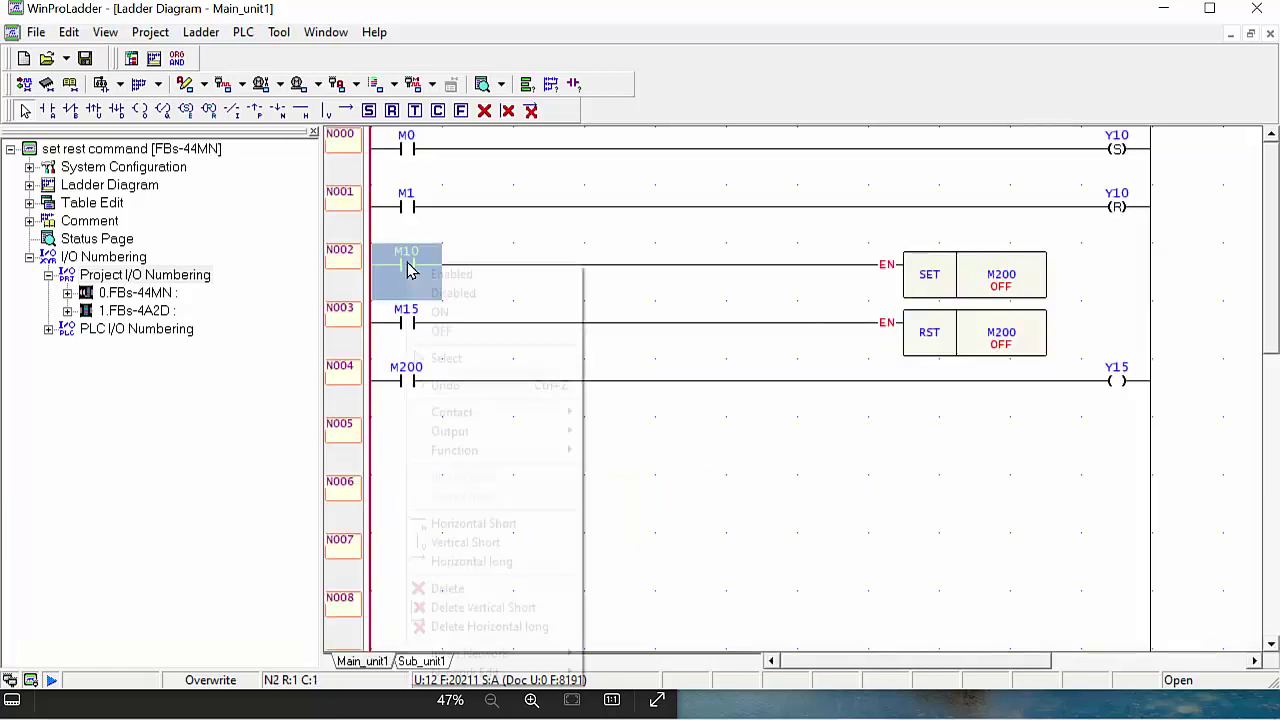
{"action": "left_click", "coordinate": [440, 312]}
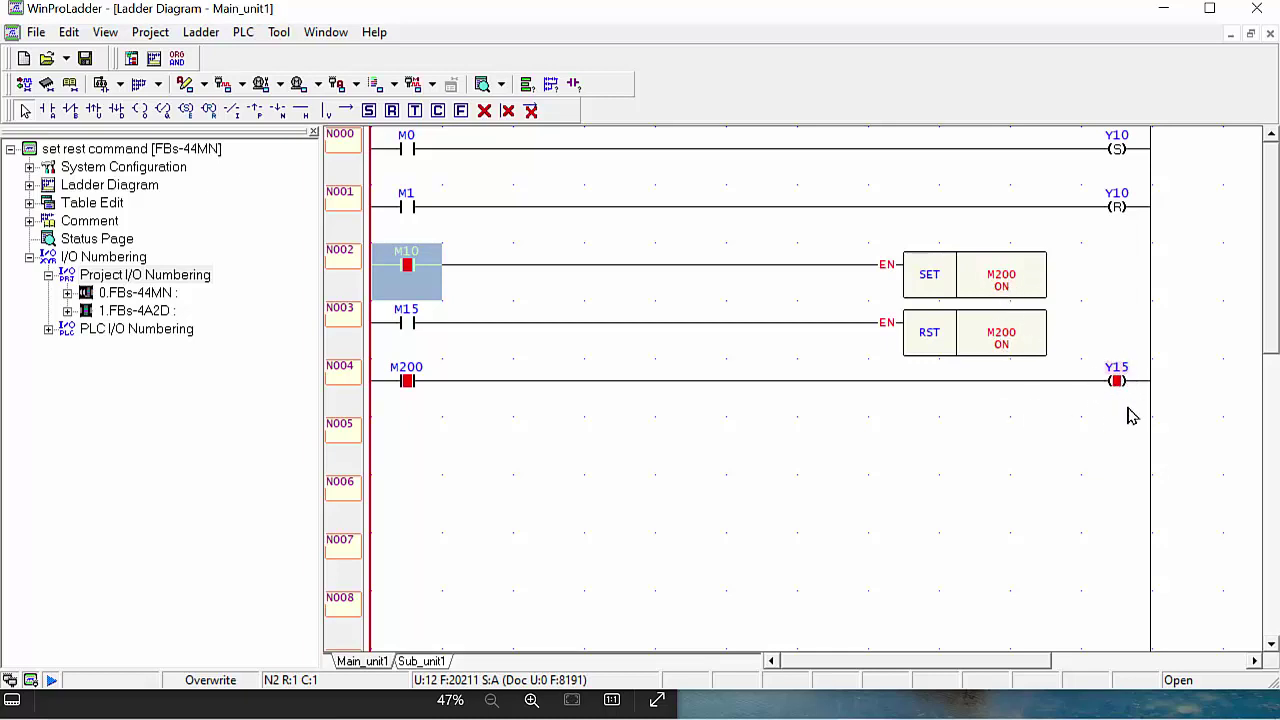
{"action": "right_click", "coordinate": [413, 271]}
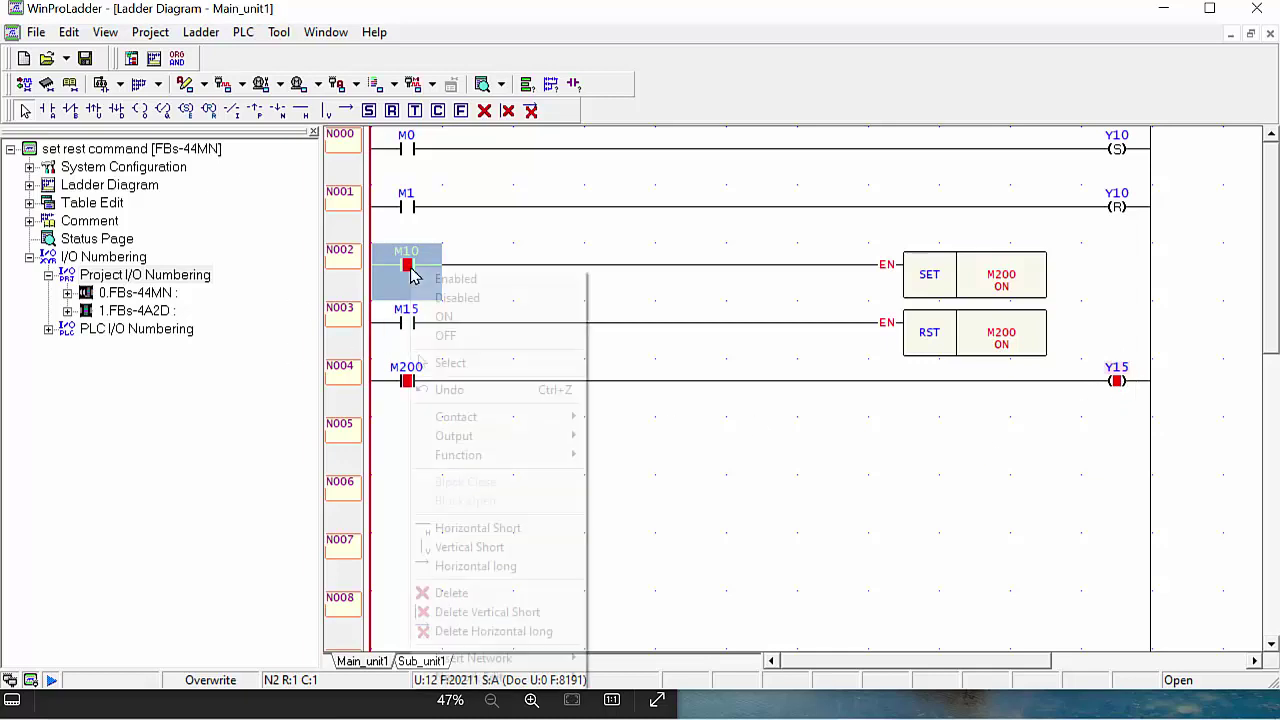
{"action": "left_click", "coordinate": [450, 336]}
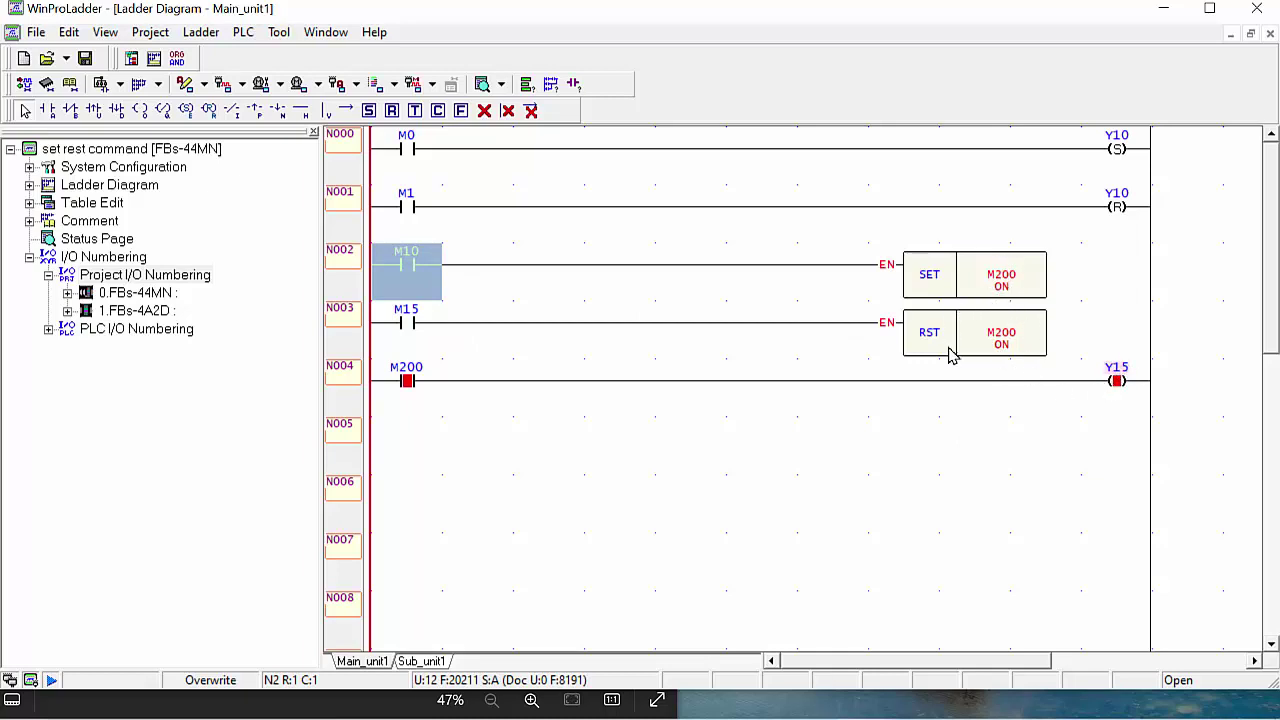
Switch contact M15 in network N003 on to reset M200 and de-energize Y15, and switch it back off.
{"action": "left_click", "coordinate": [406, 329]}
{"action": "right_click", "coordinate": [406, 329]}
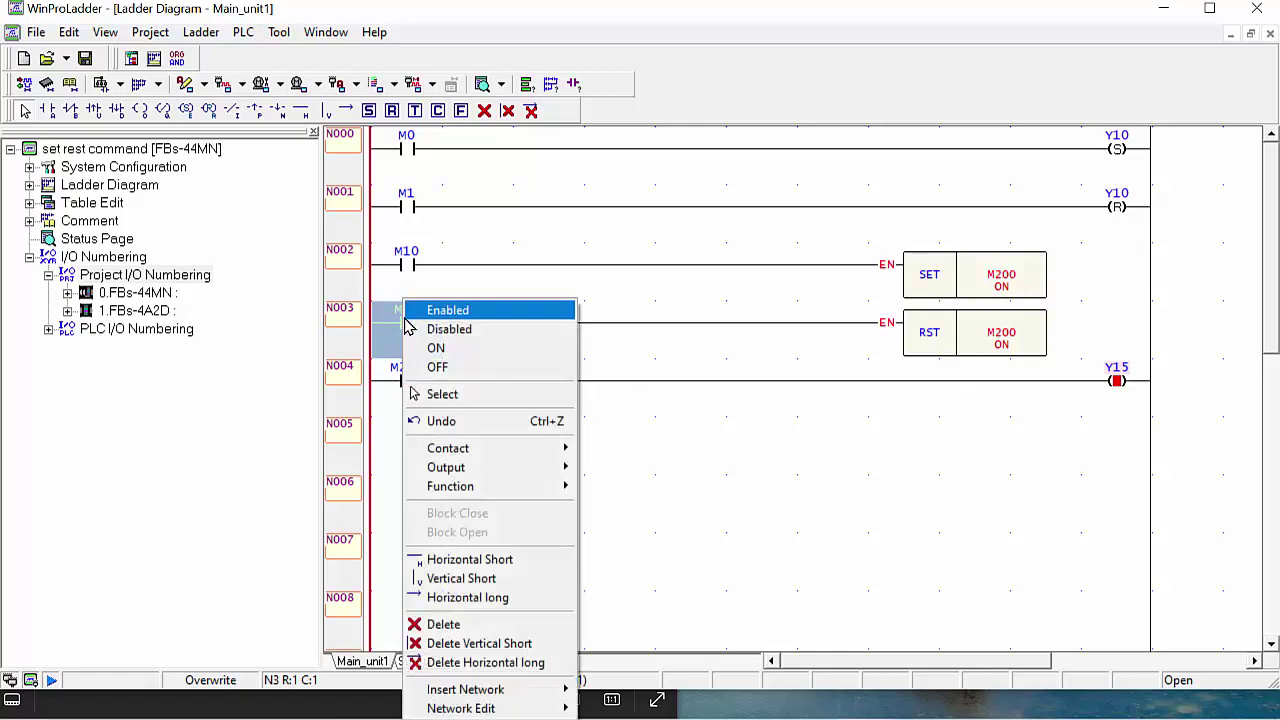
{"action": "left_click", "coordinate": [445, 349]}
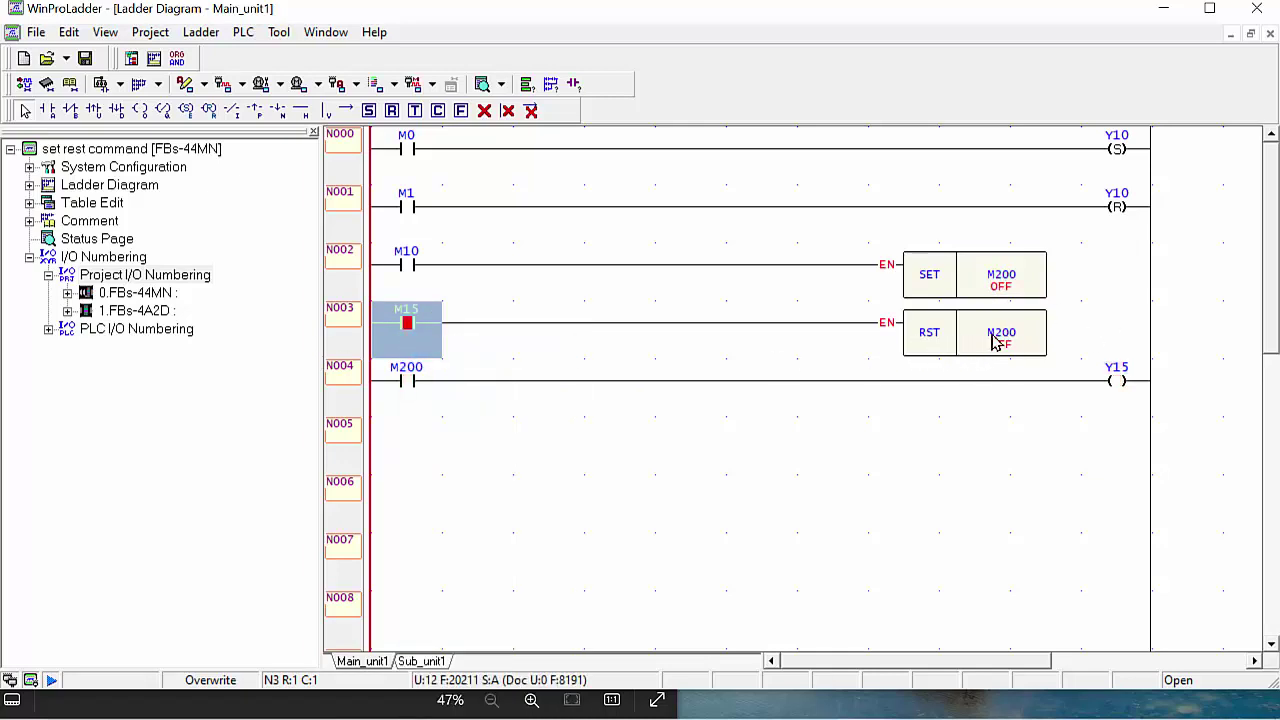
{"action": "right_click", "coordinate": [416, 325]}
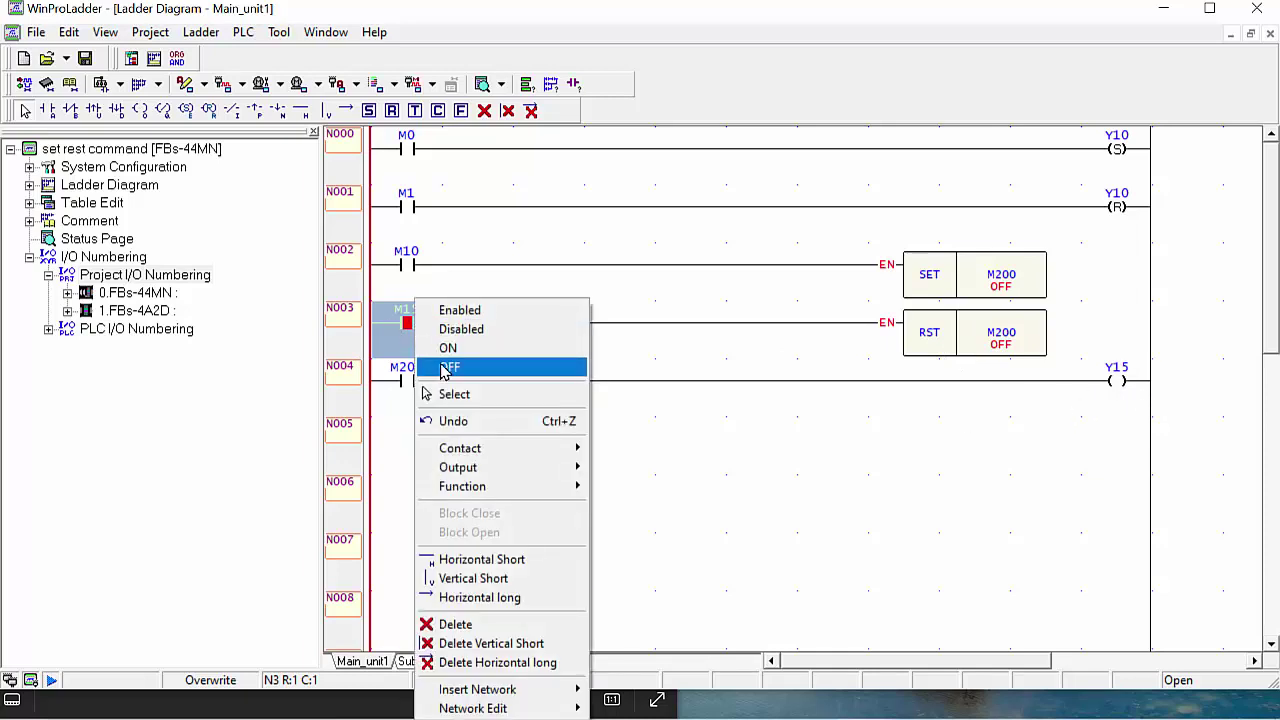
{"action": "left_click", "coordinate": [444, 370]}
{"action": "left_click", "coordinate": [617, 389]}
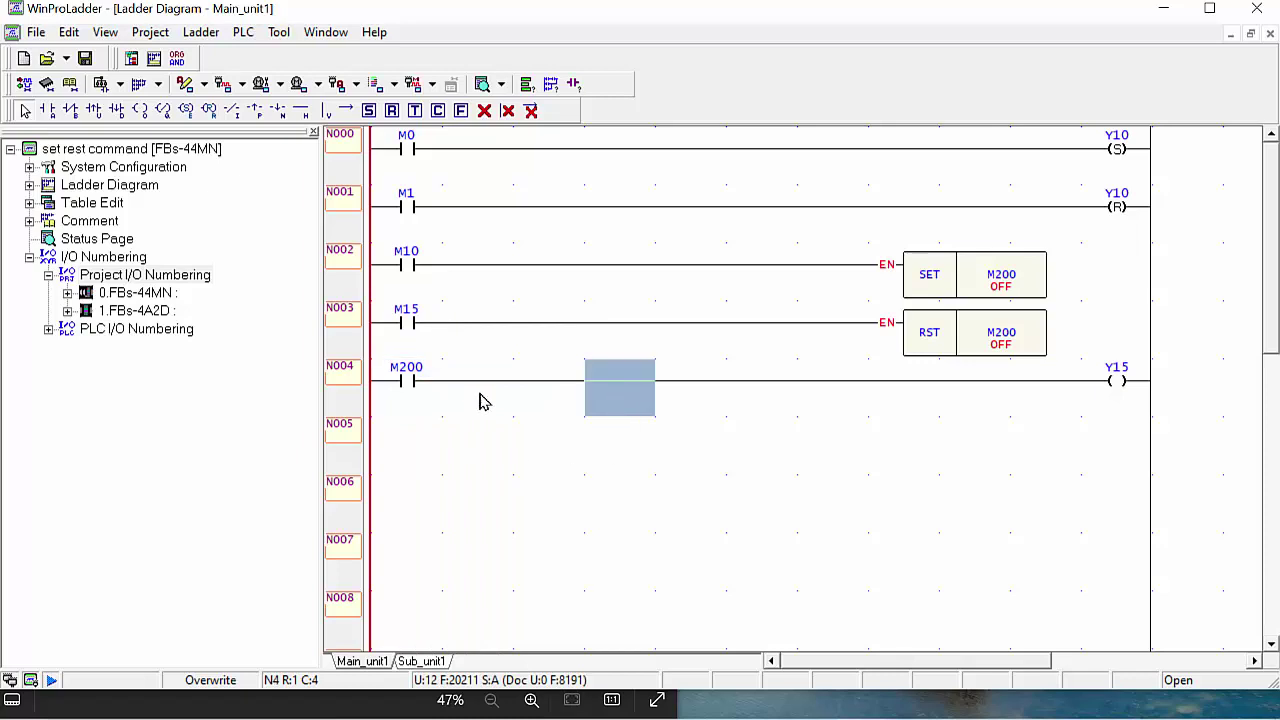
{"action": "left_click", "coordinate": [838, 445]}
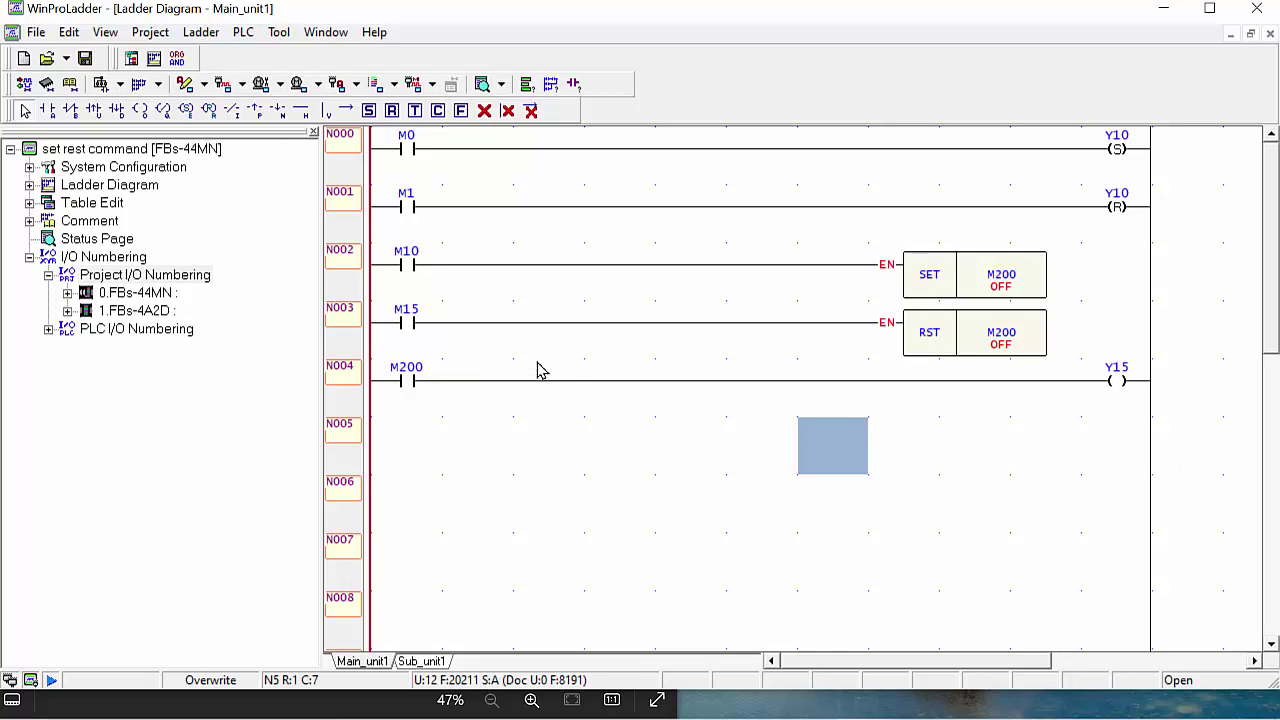
{"action": "left_click", "coordinate": [486, 298]}
{"action": "left_click", "coordinate": [492, 422]}
{"action": "left_click", "coordinate": [523, 203]}
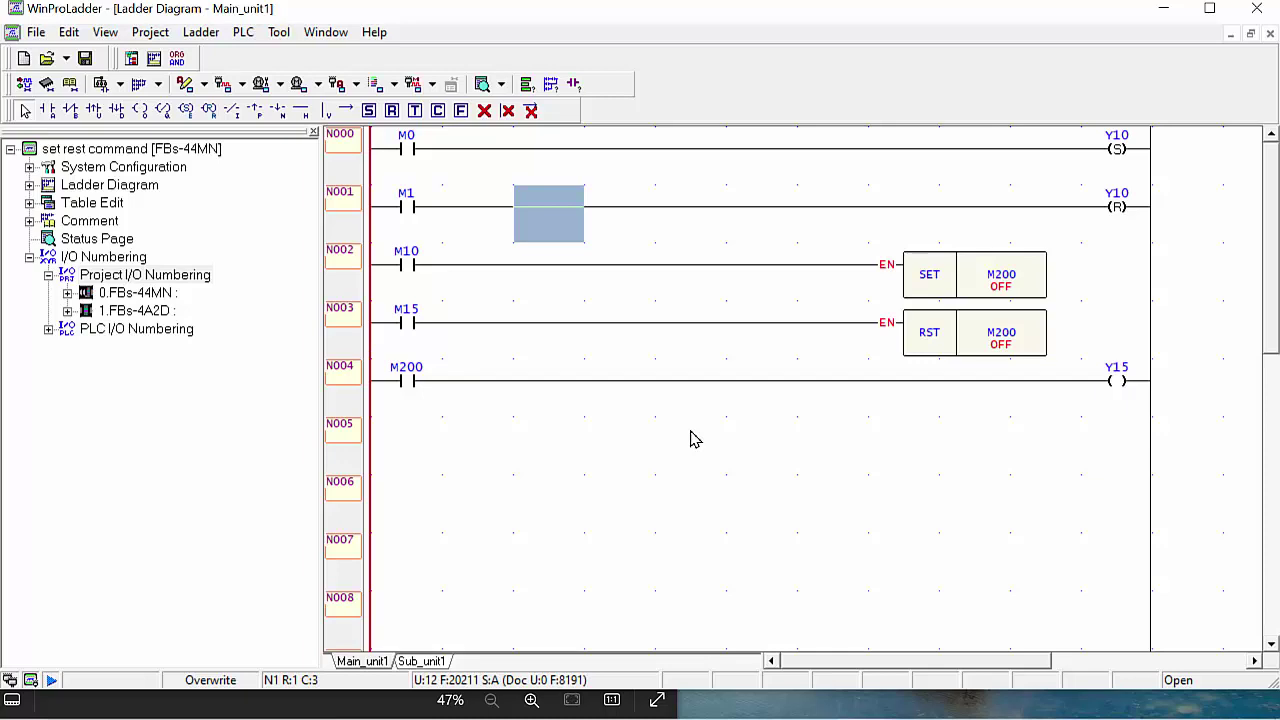
{"action": "left_click", "coordinate": [560, 455]}
{"action": "left_click", "coordinate": [555, 252]}
{"action": "left_click", "coordinate": [590, 210]}
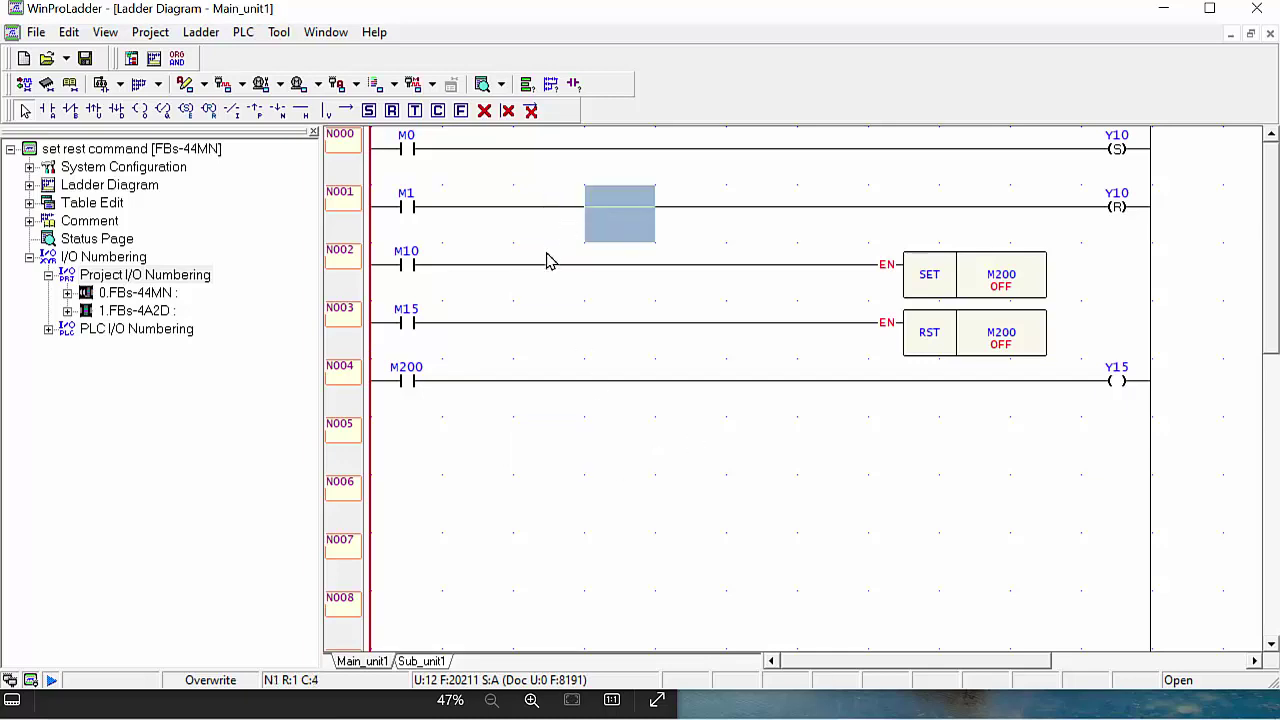
{"action": "left_click", "coordinate": [548, 262]}
{"action": "left_click", "coordinate": [557, 346]}
{"action": "left_click", "coordinate": [566, 372]}
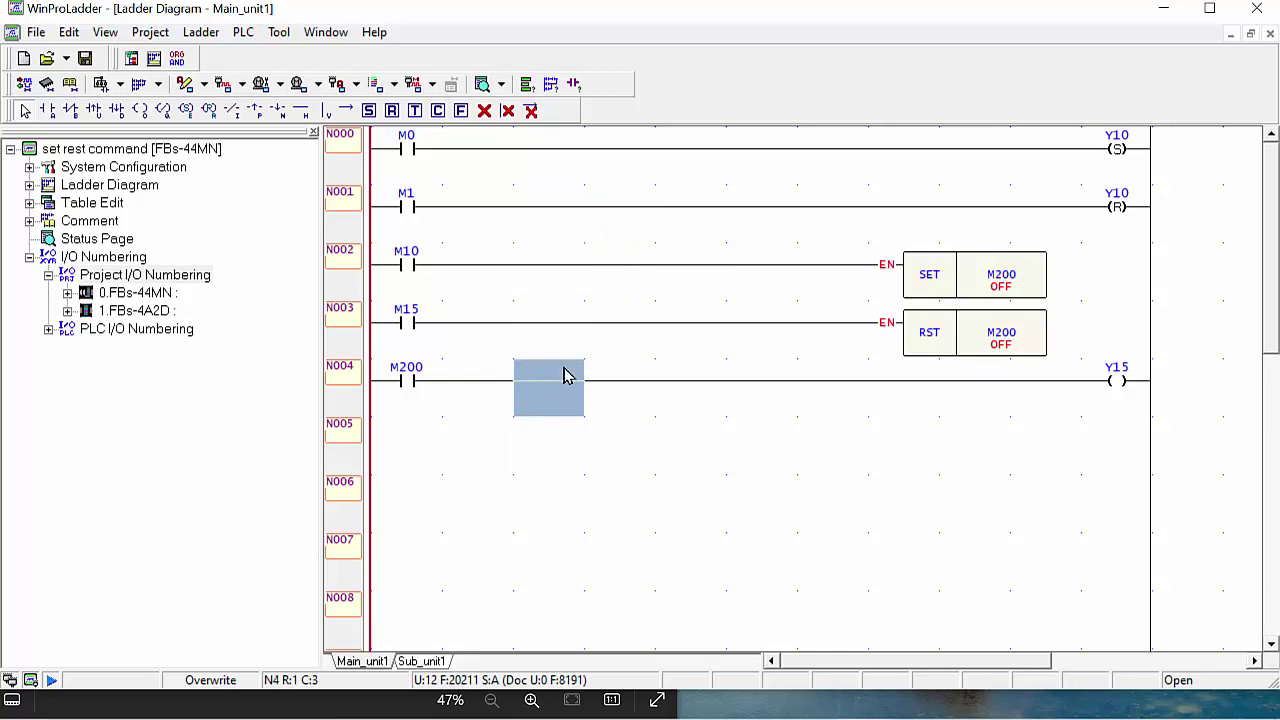
{"action": "left_click", "coordinate": [812, 383]}
{"action": "left_click", "coordinate": [740, 330]}
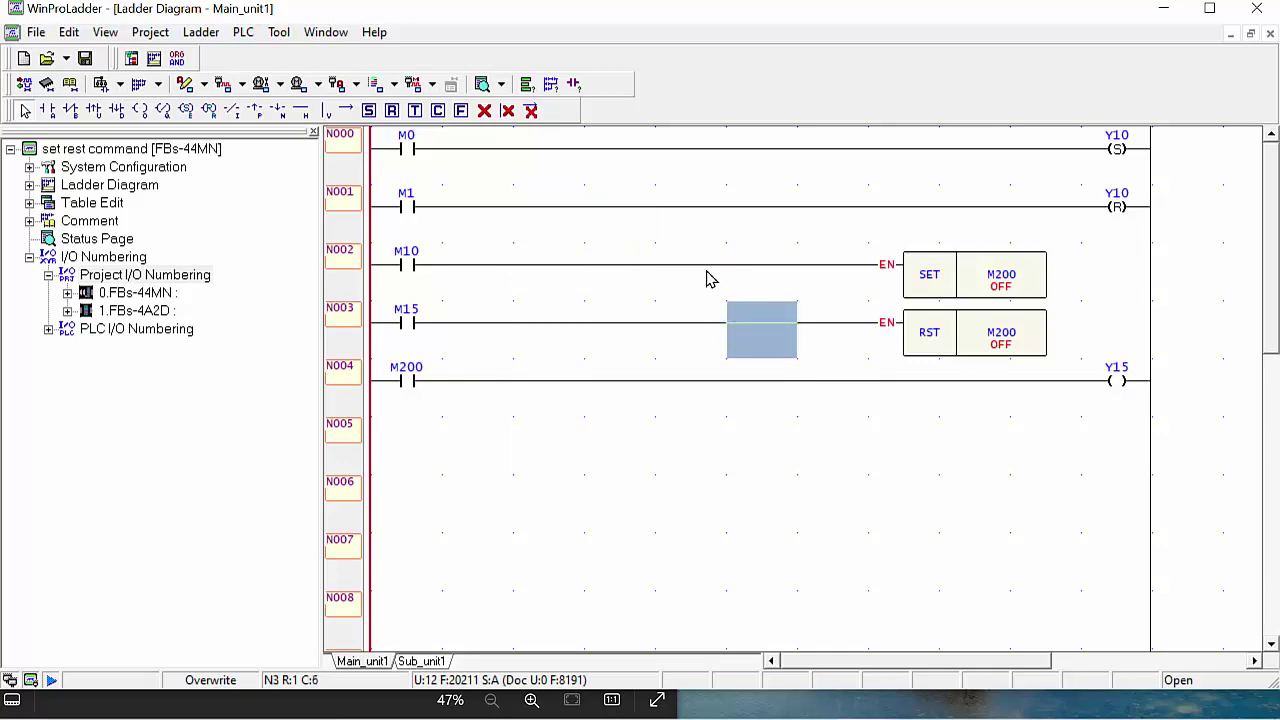
{"action": "left_click", "coordinate": [710, 277]}
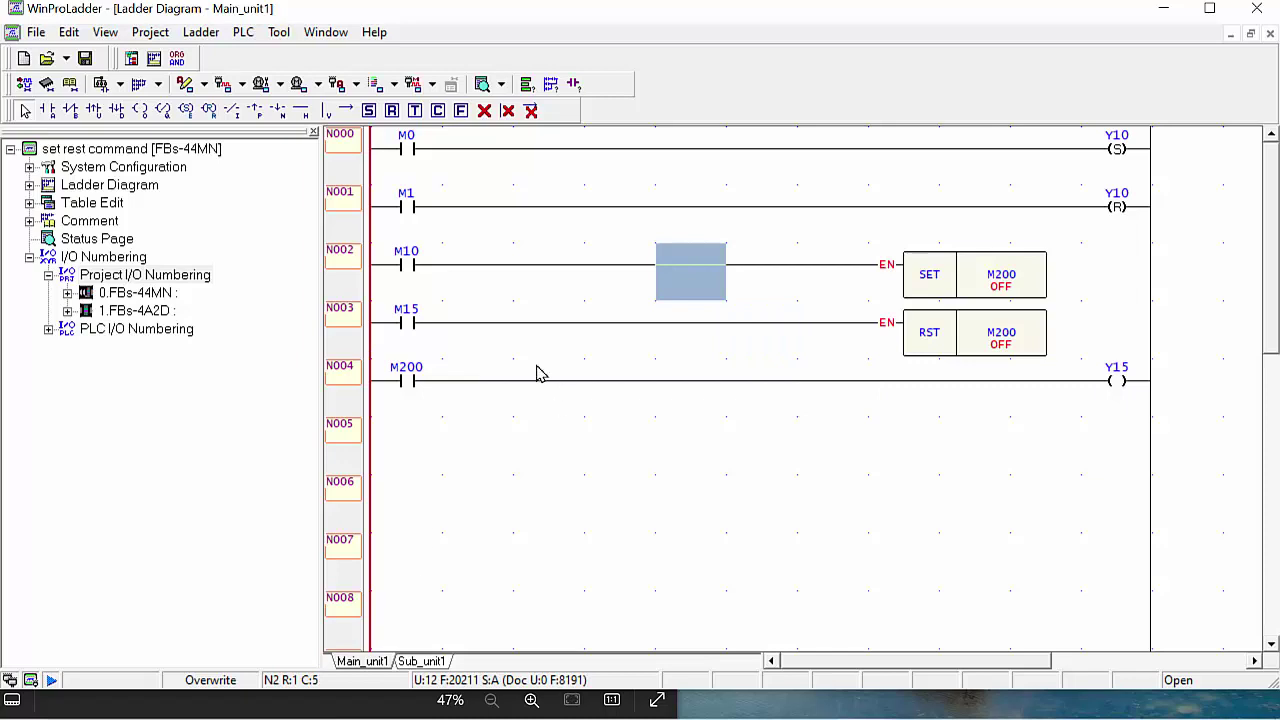